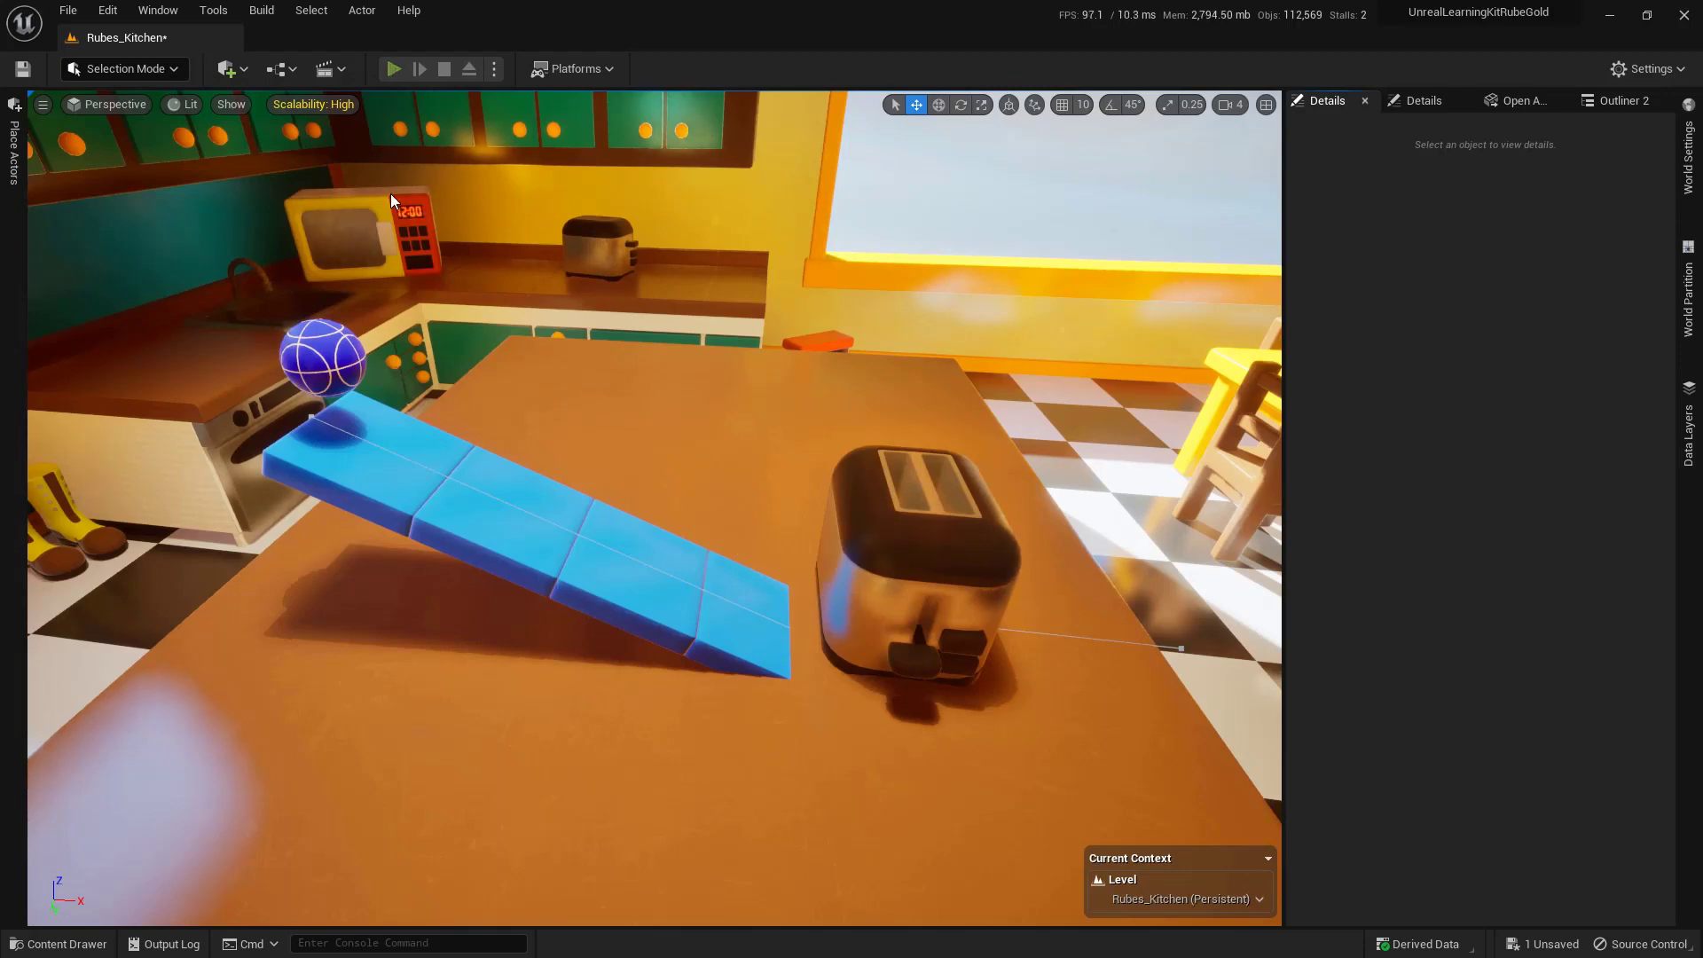
- Start Play In Editor and watch the ball roll down the ramp into the toaster
left_click(394, 70)
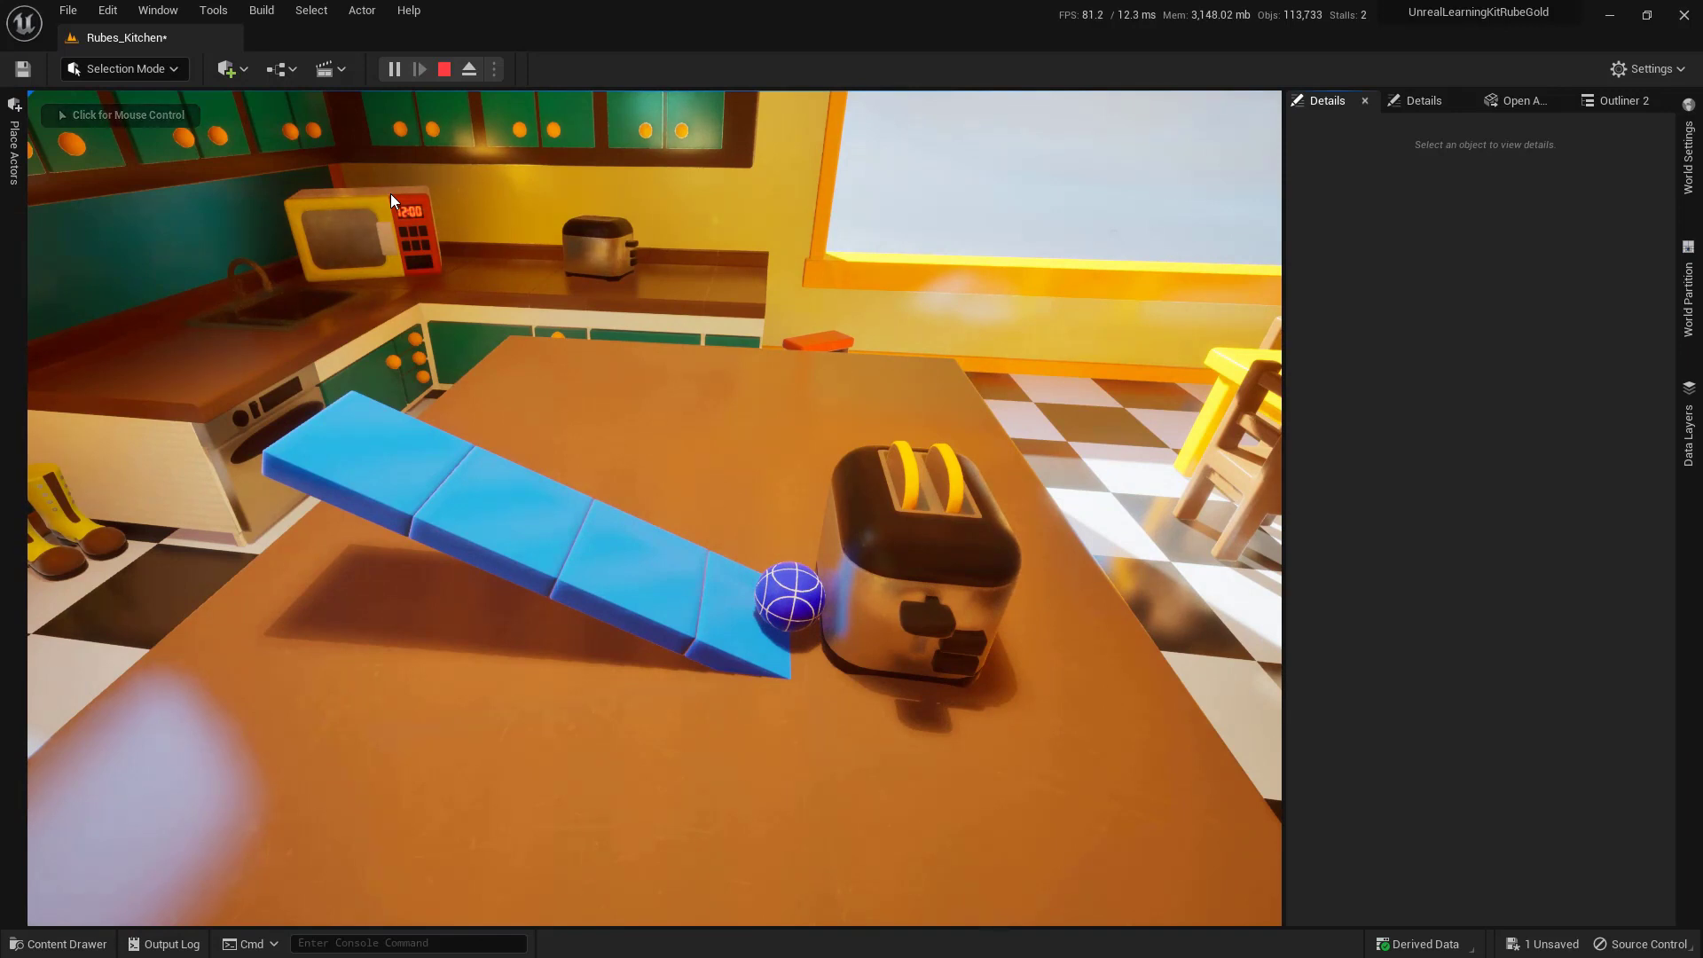
- Stop the test play, select the counter toaster, and open an enlarged Content Drawer
left_click(444, 69)
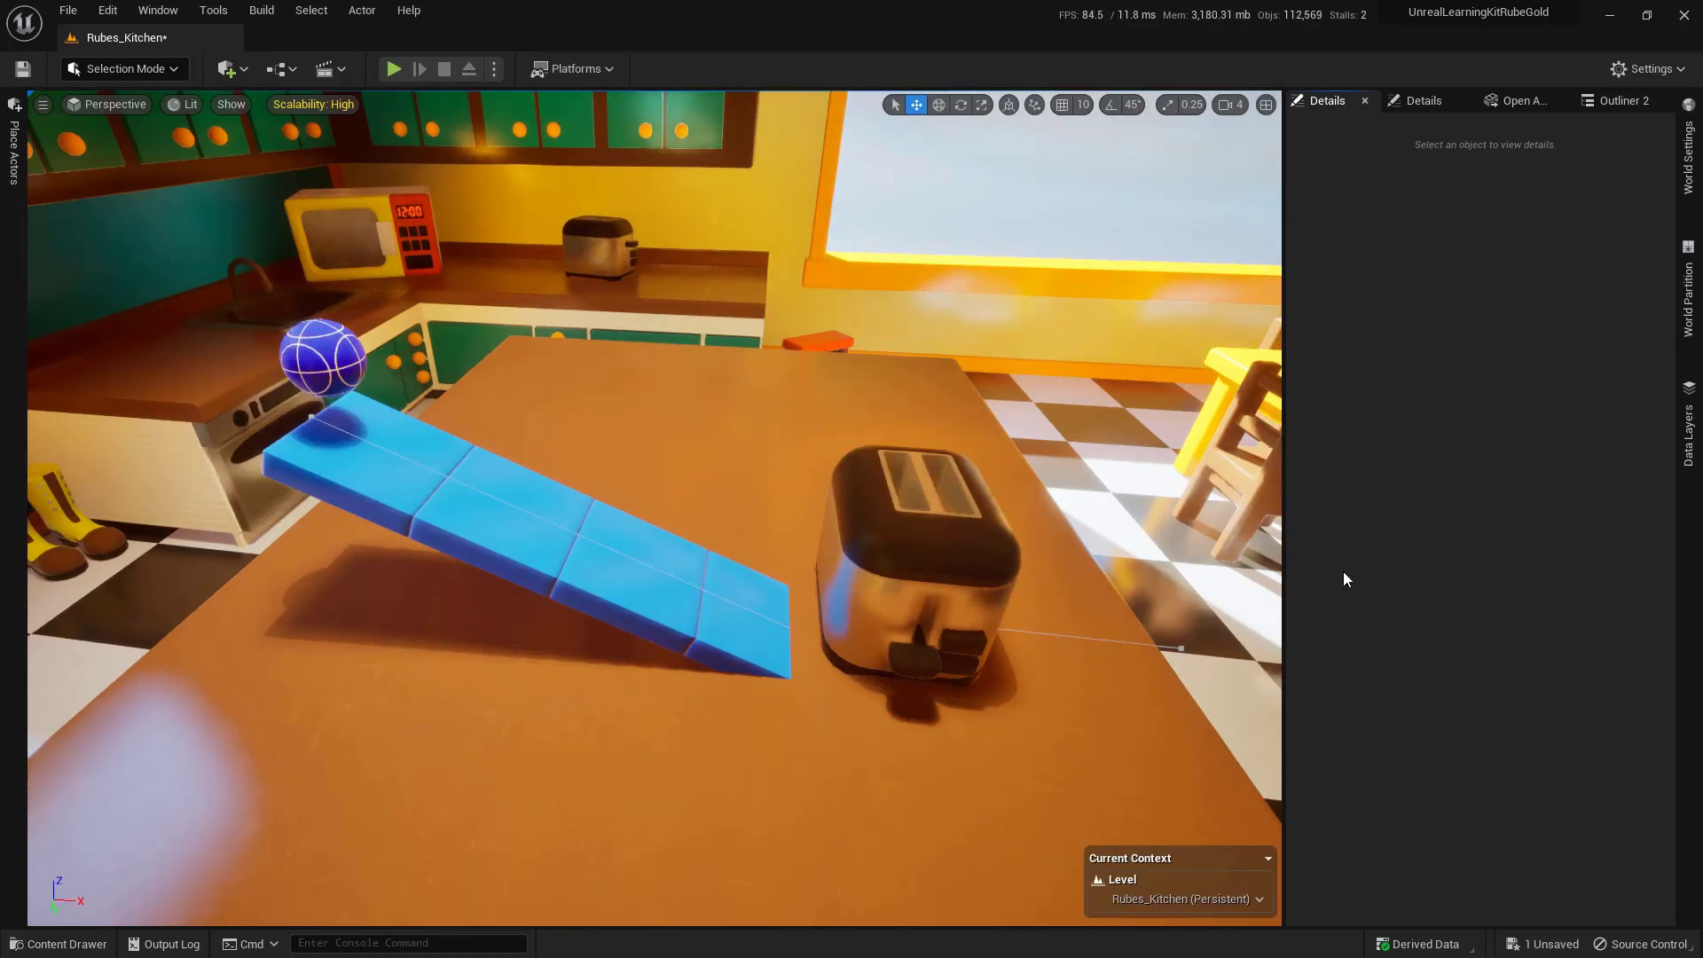
left_click(918, 568)
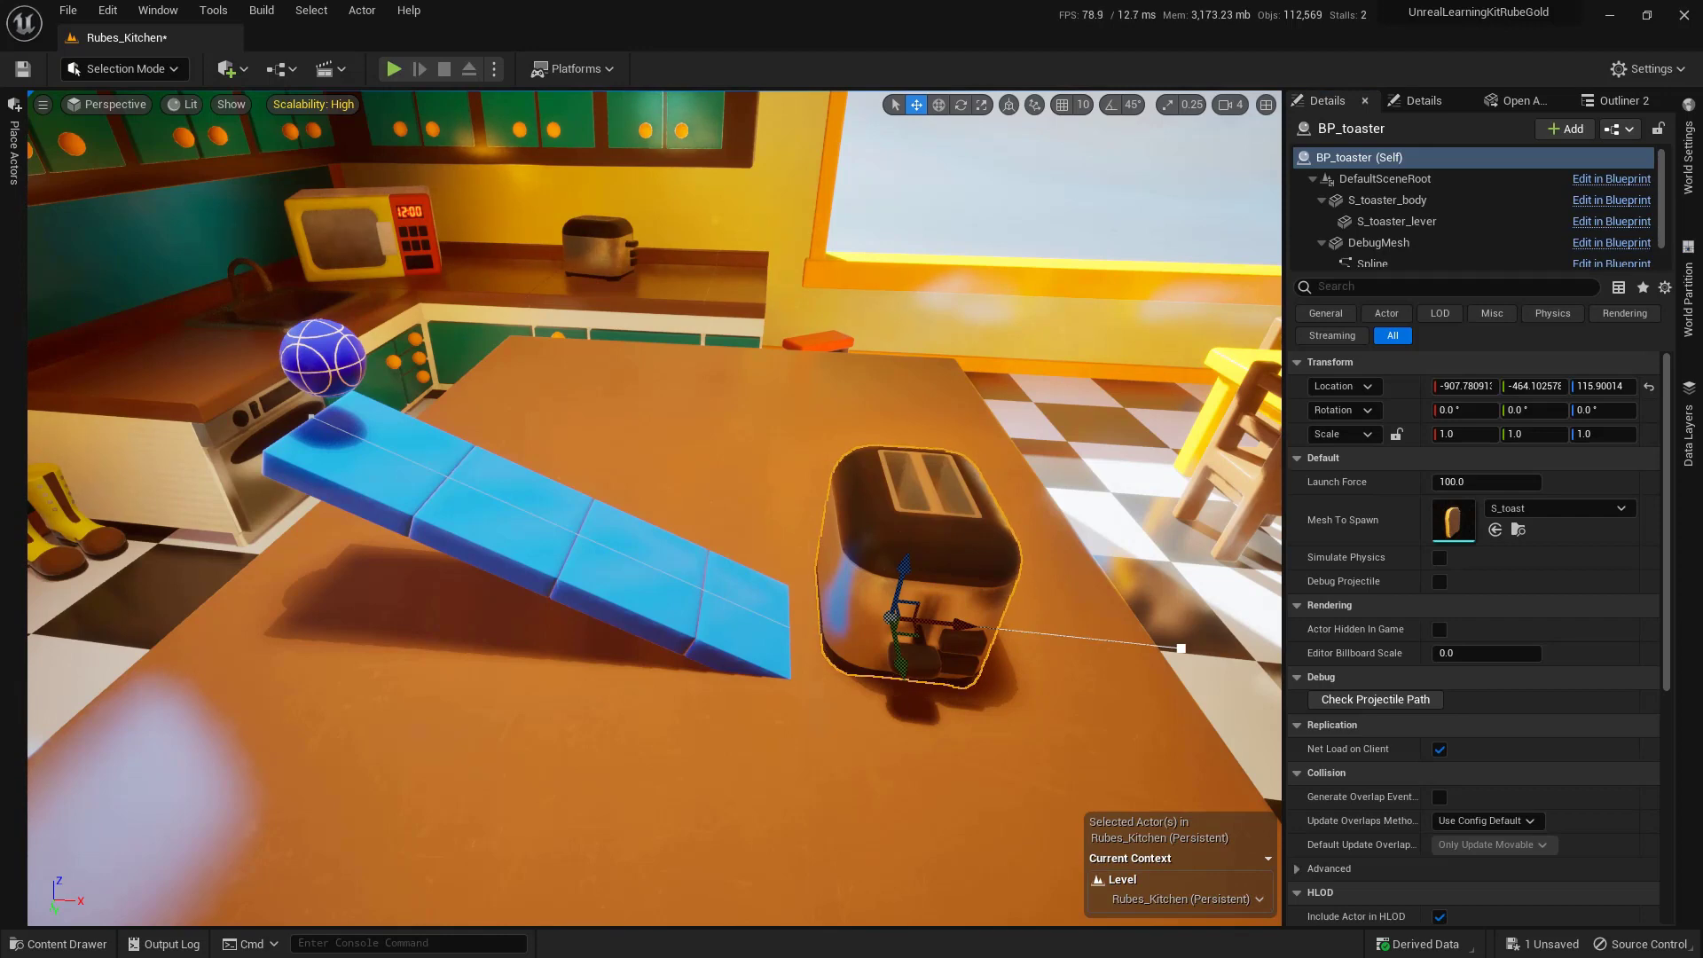
key("ctrl+space")
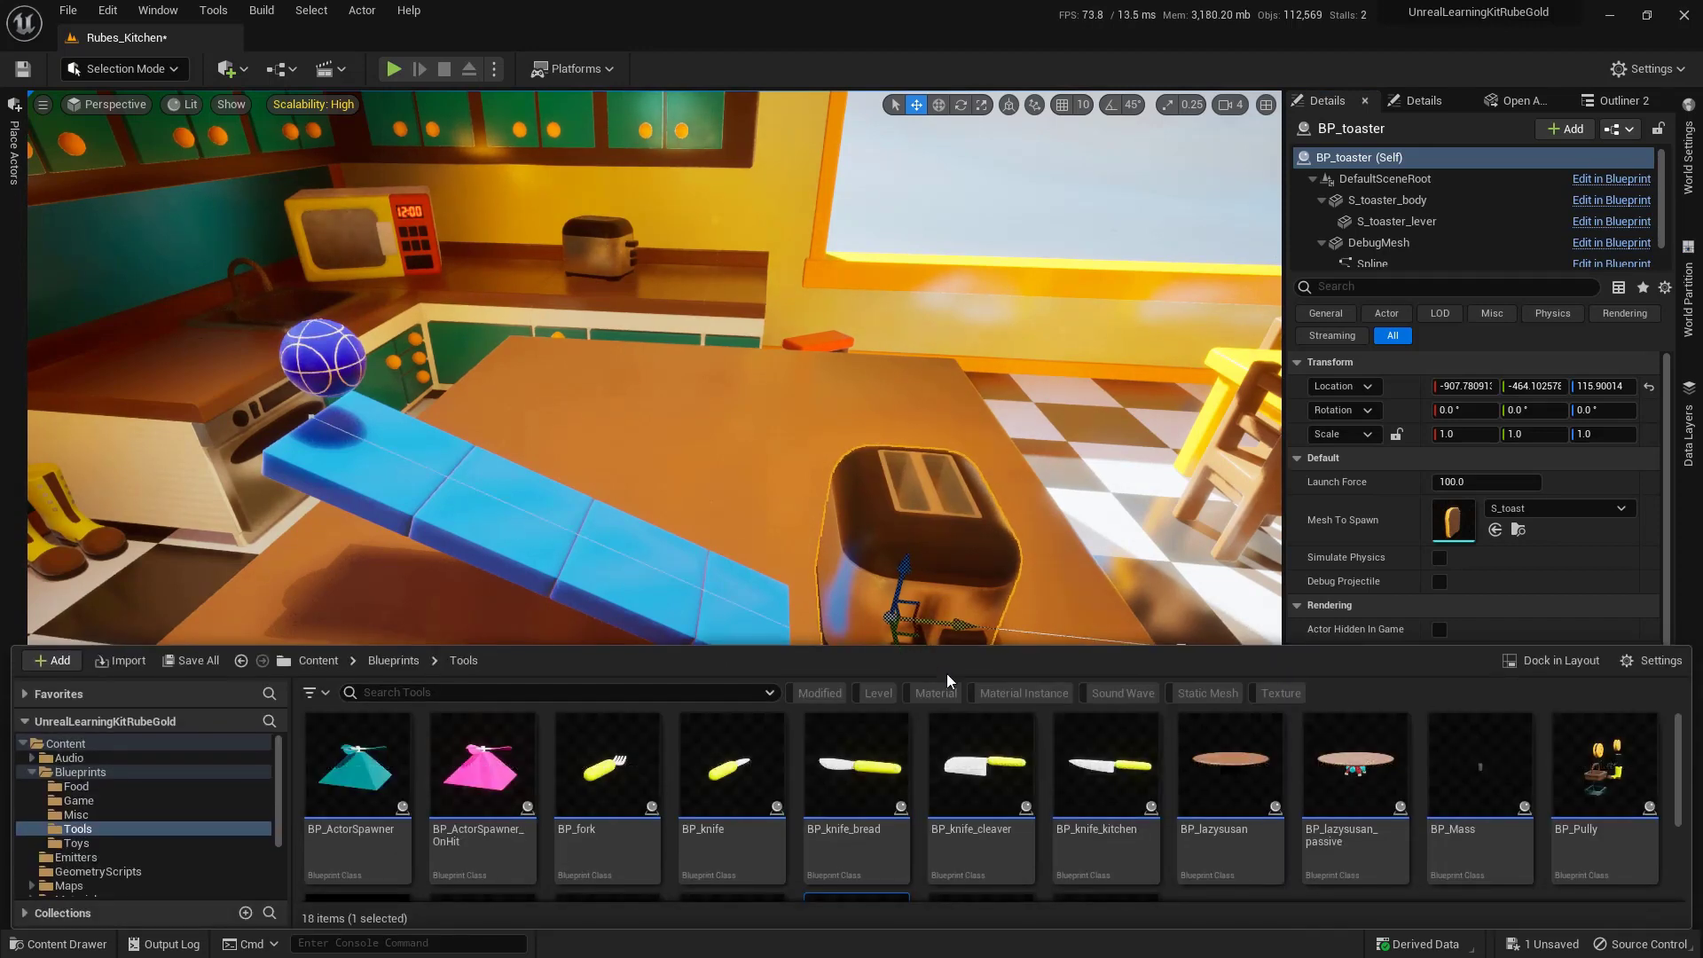
left_click_drag(965, 653, 983, 478)
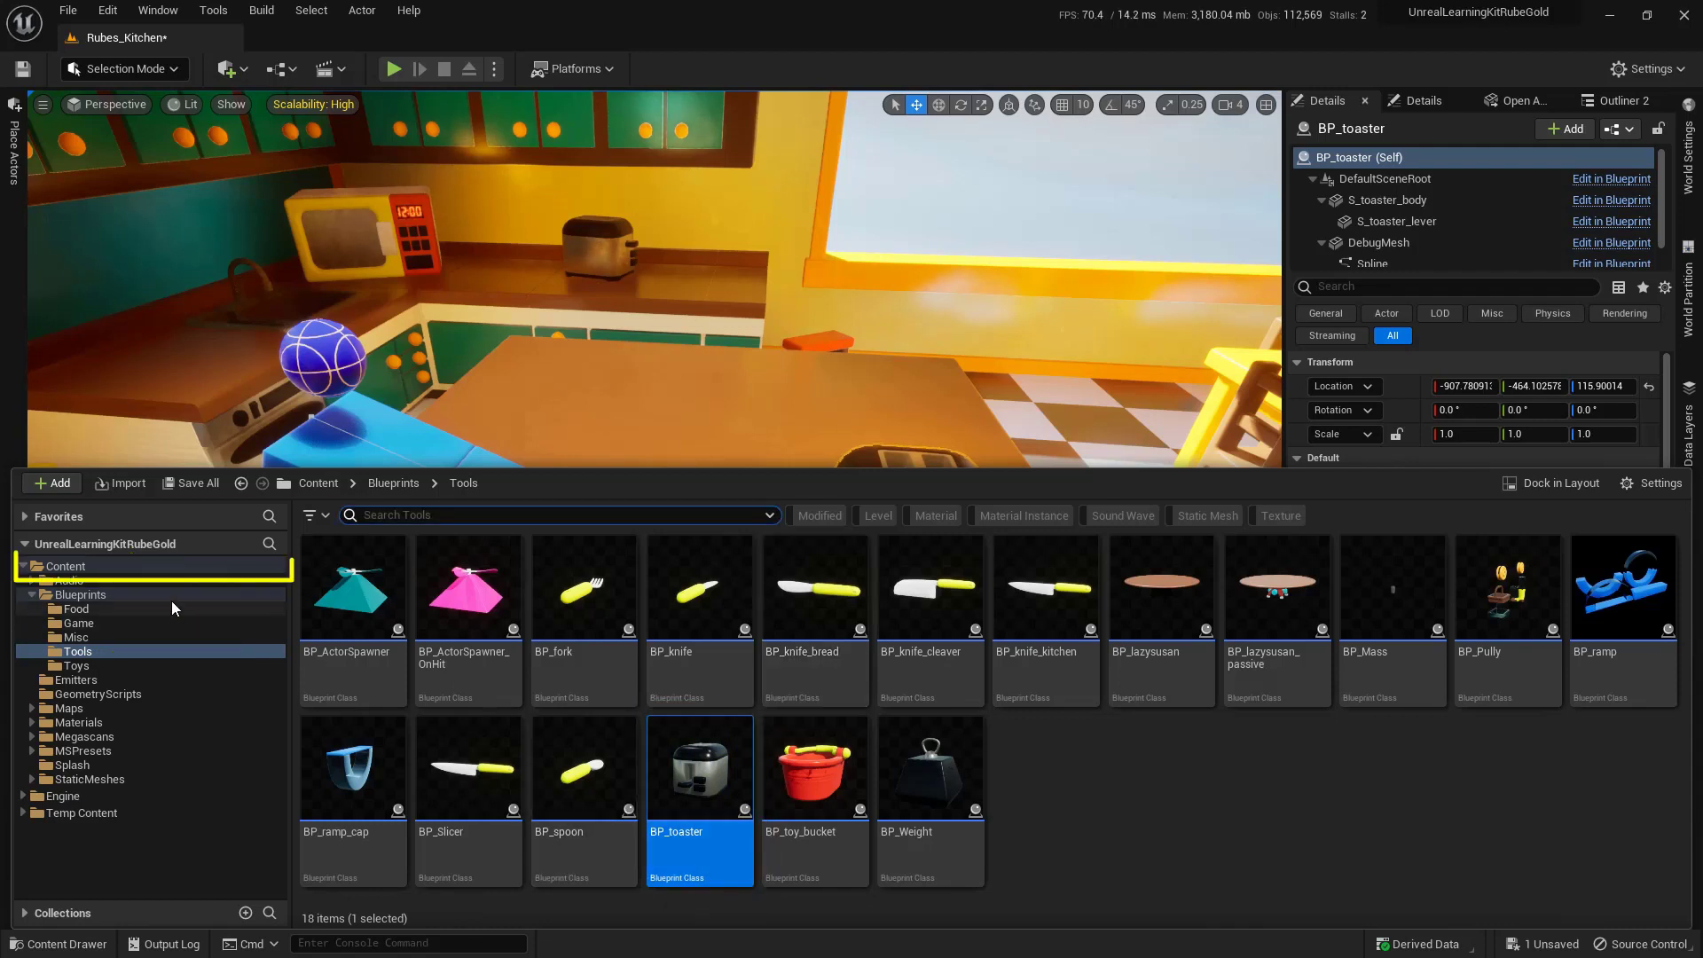
- Drop a second BP_toaster onto the counter, accept the bounds warning, then delete it
left_click(129, 564)
left_click(768, 517)
left_click(572, 535)
left_click(390, 627)
left_click_drag(350, 599, 703, 454)
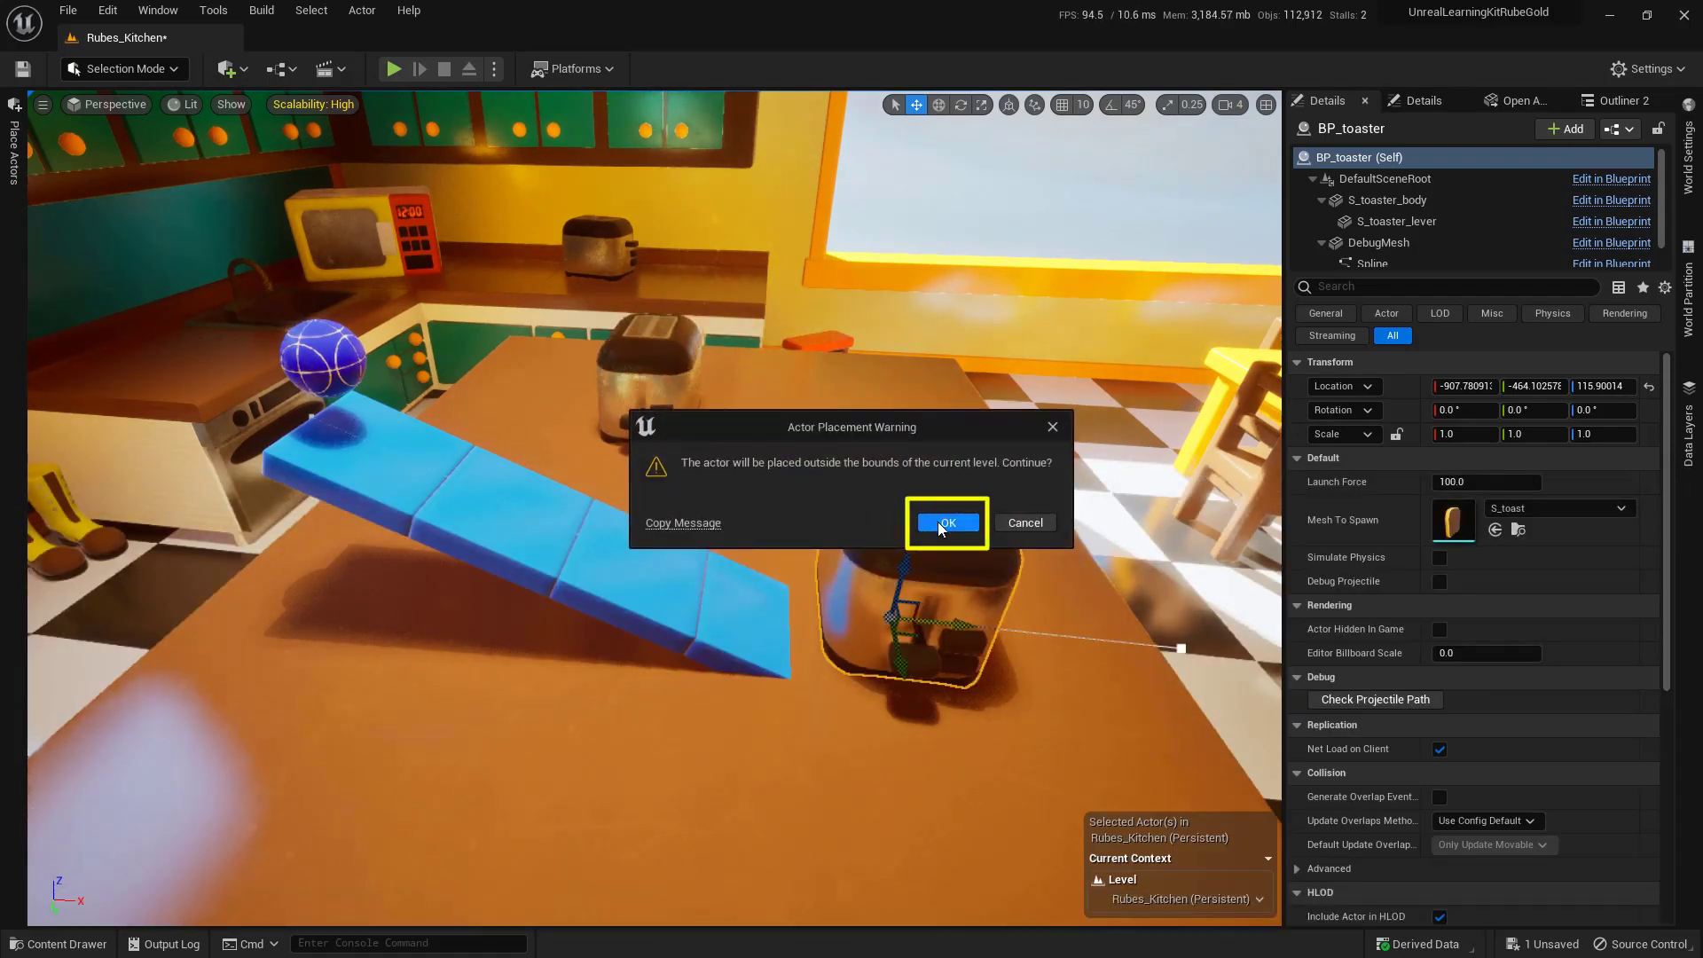
left_click(946, 523)
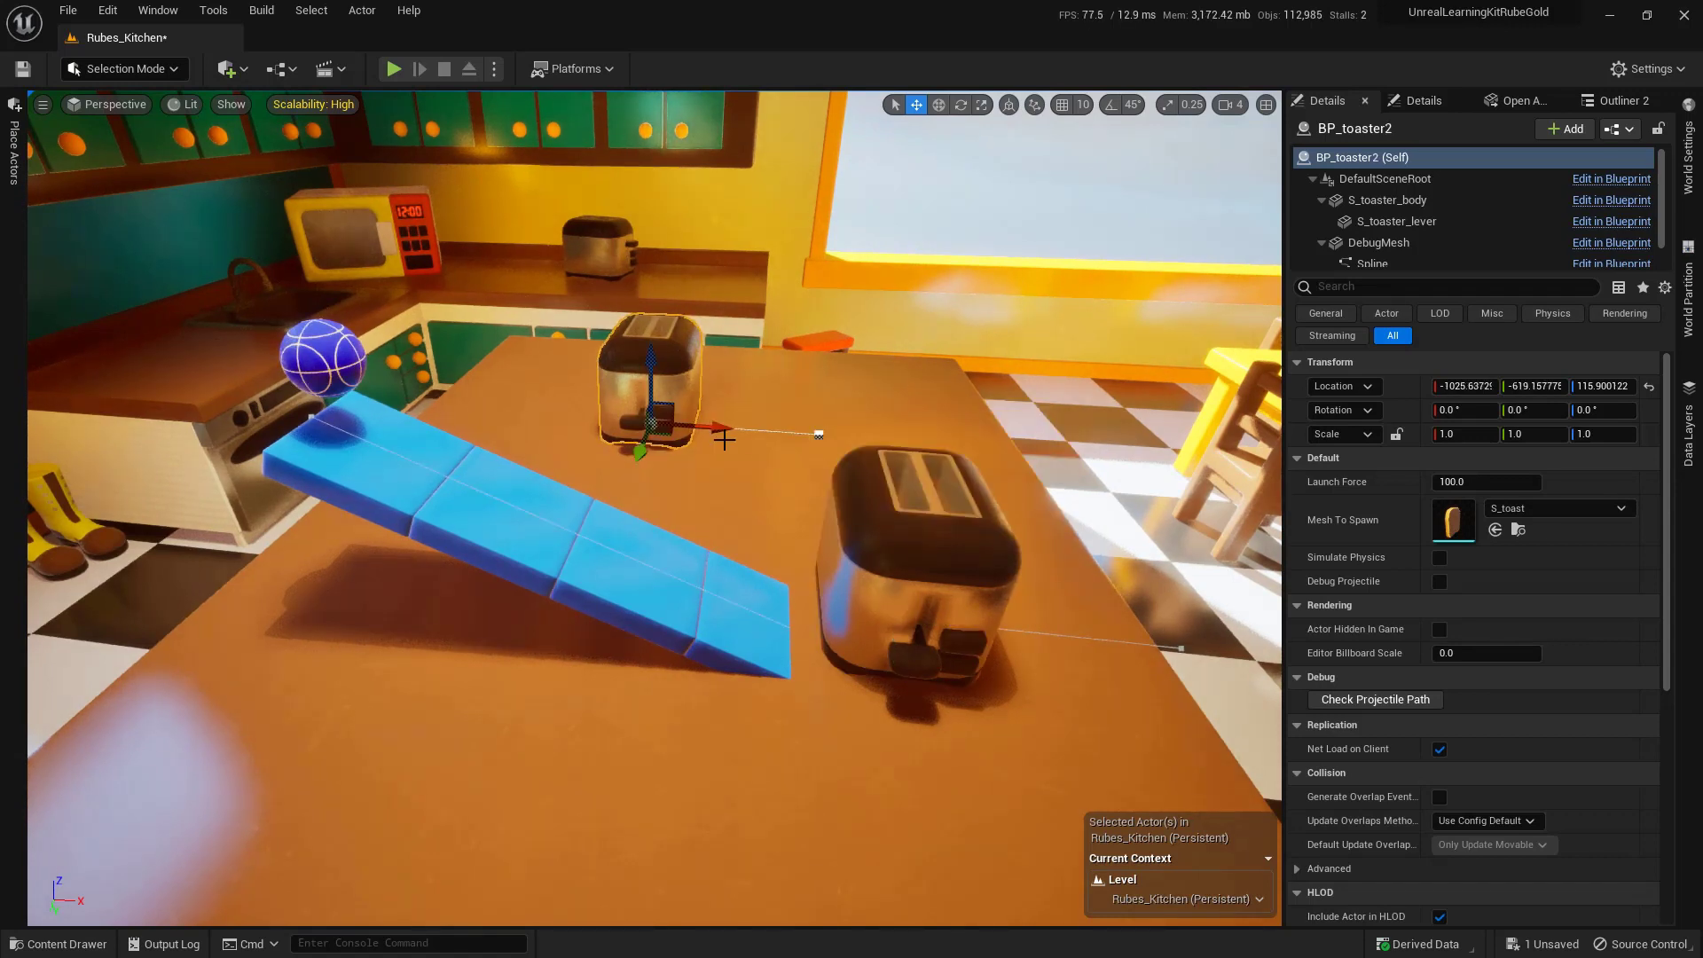
key("Delete")
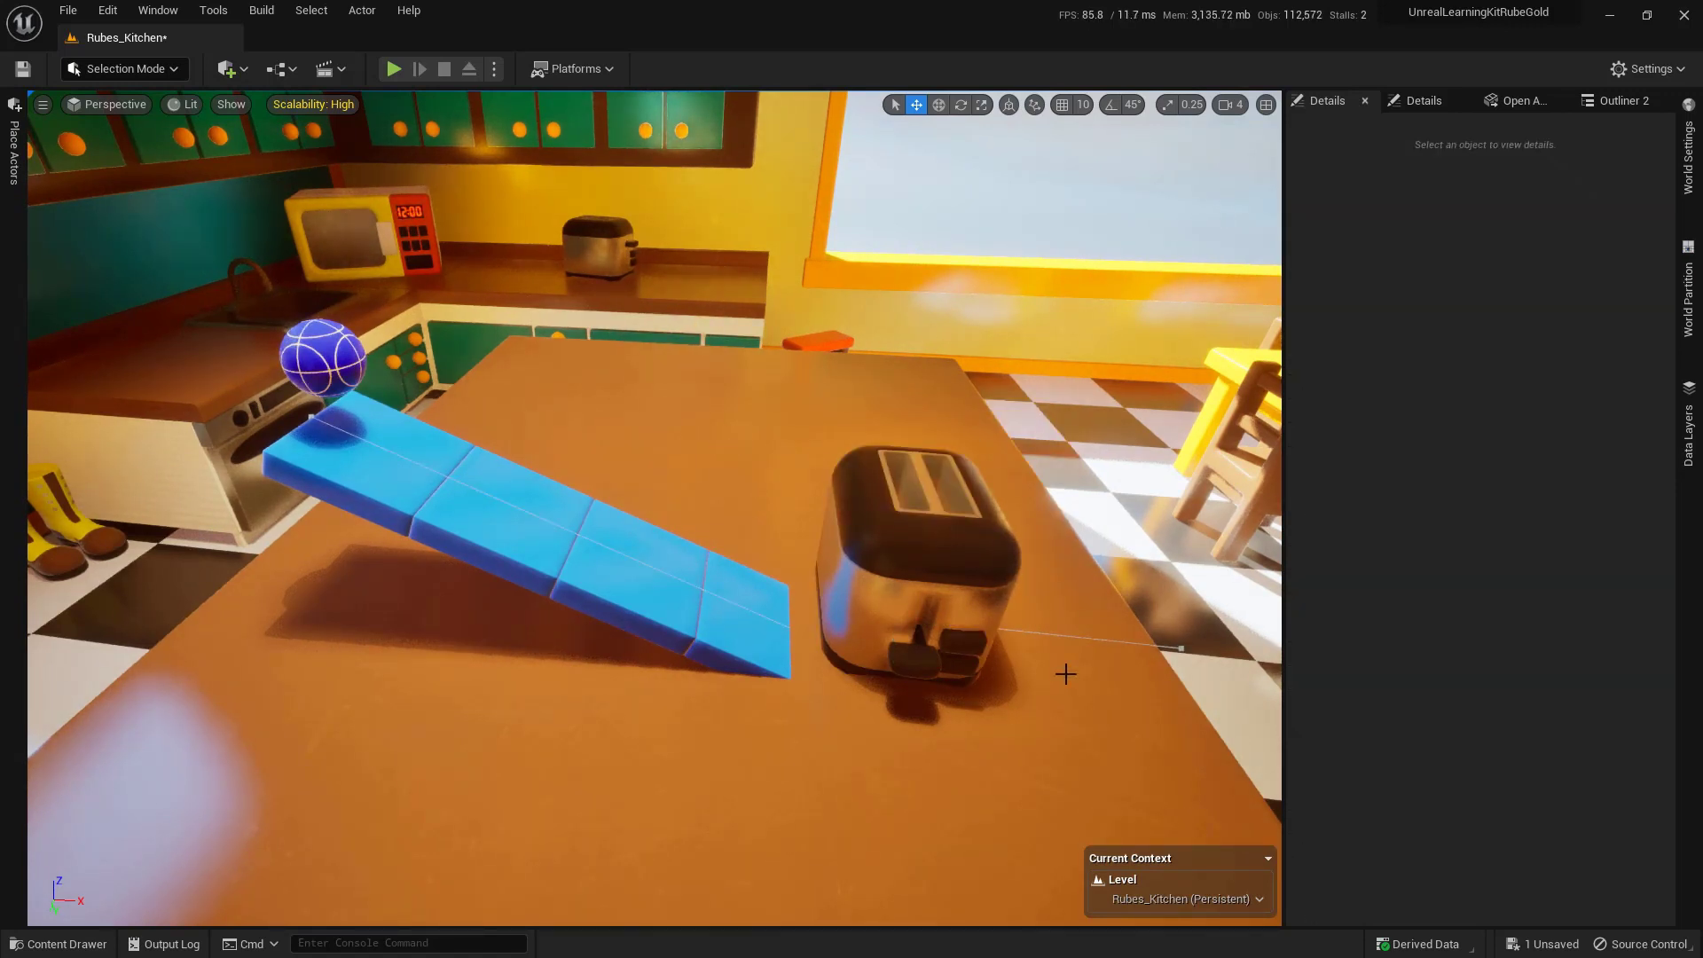
- Select the original toaster, test play, then drag Launch Force from 100 to 940.000061
left_click(945, 556)
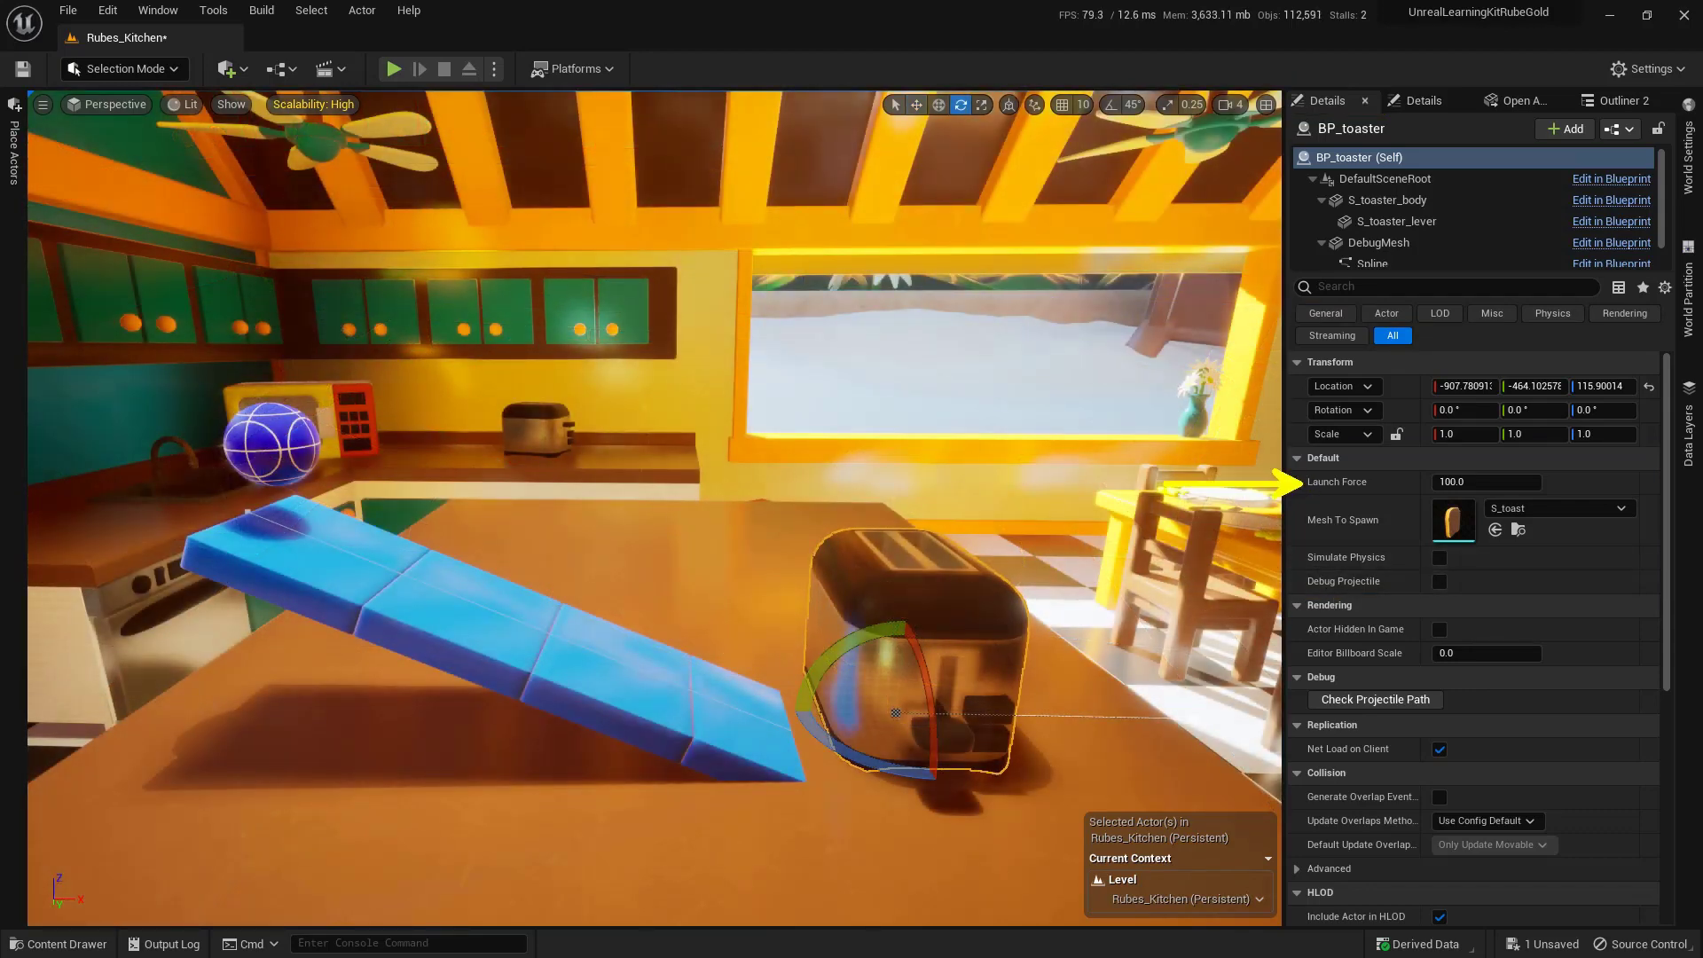
left_click(394, 69)
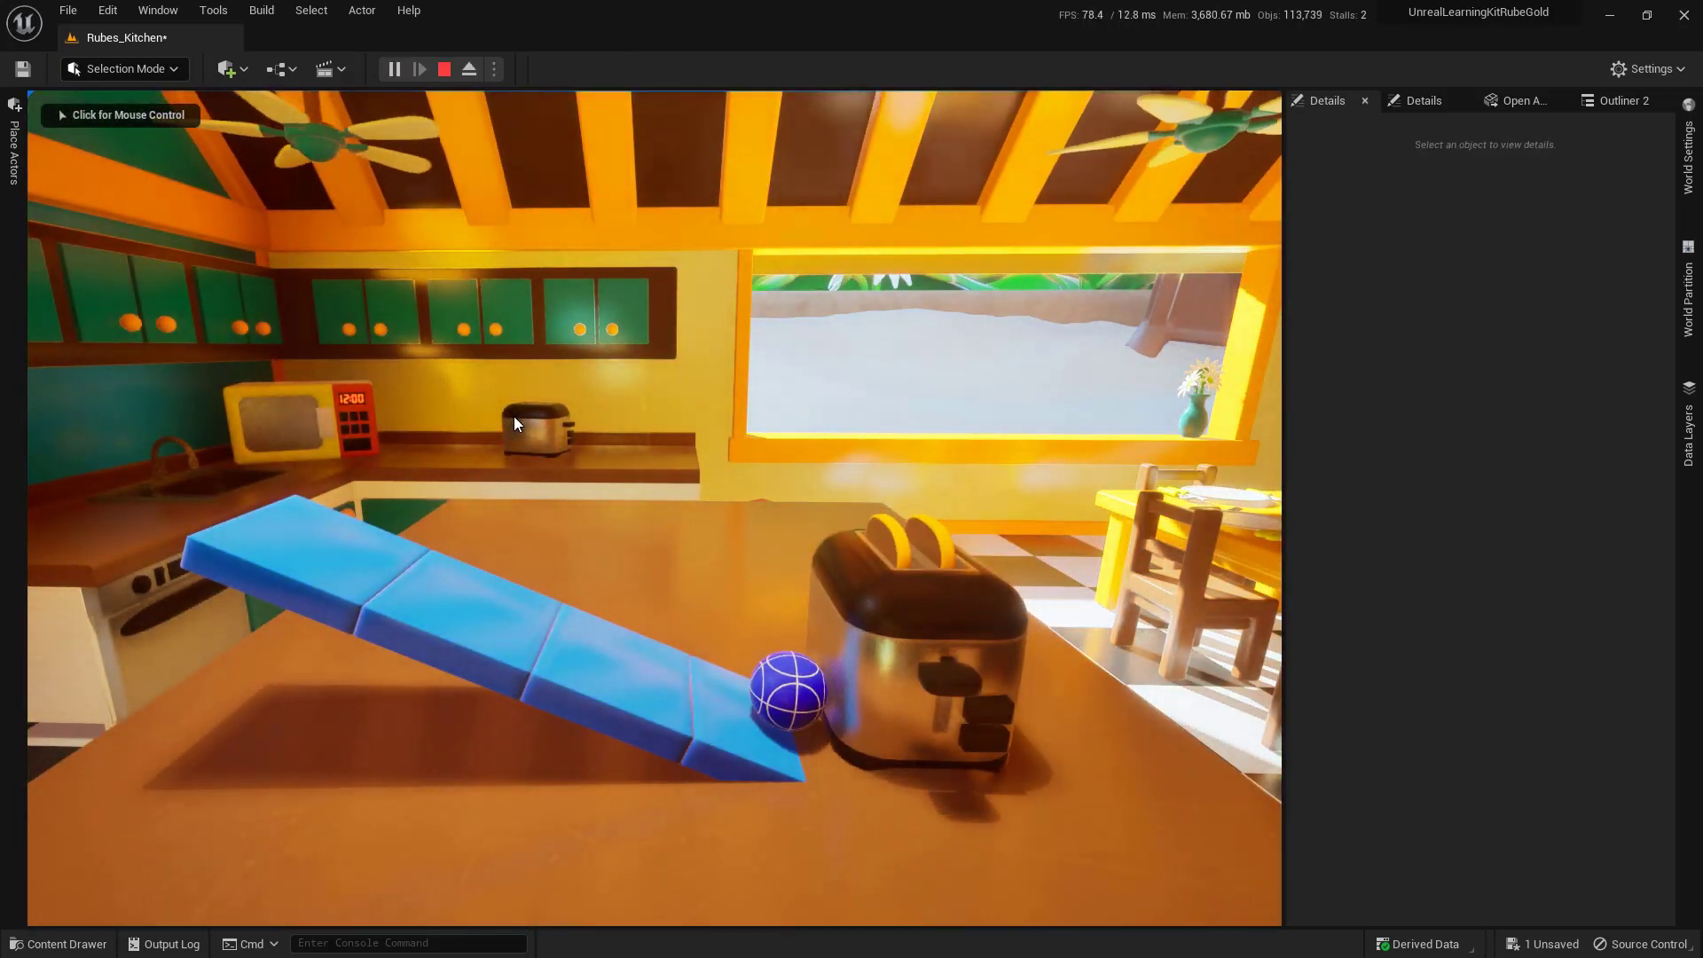
key("Escape")
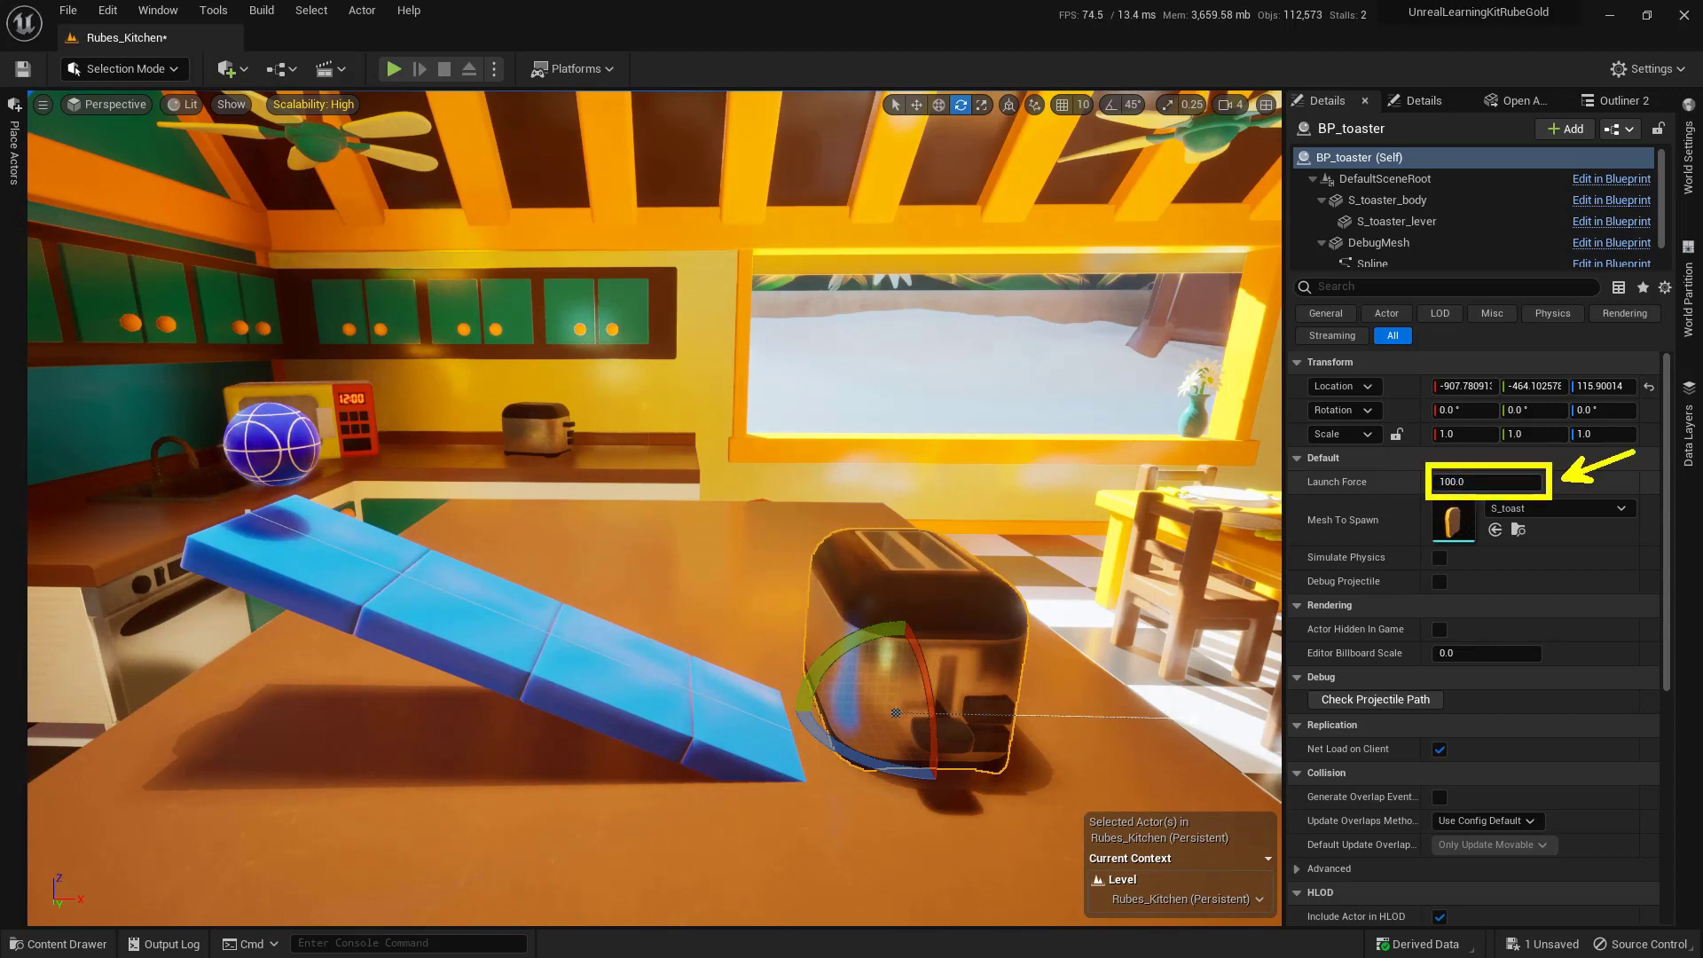
left_click_drag(1487, 481, 1544, 482)
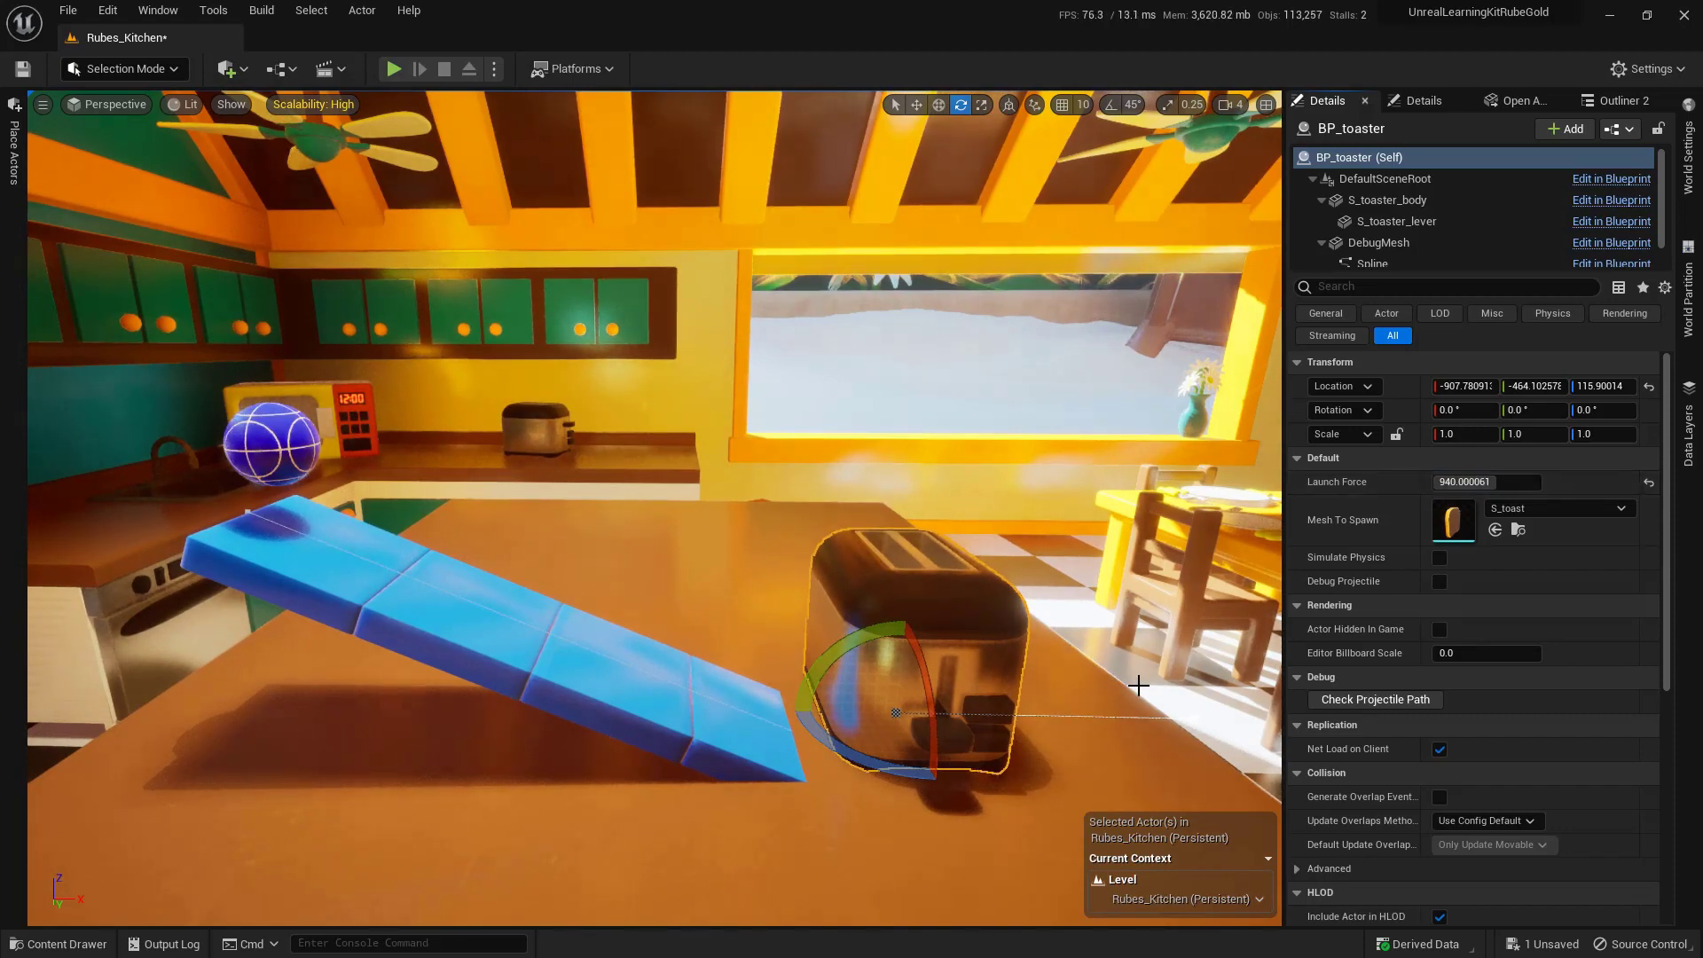
- Zoom out and run a test play with Launch Force 940.000061
scroll(538, 201, "down", 10)
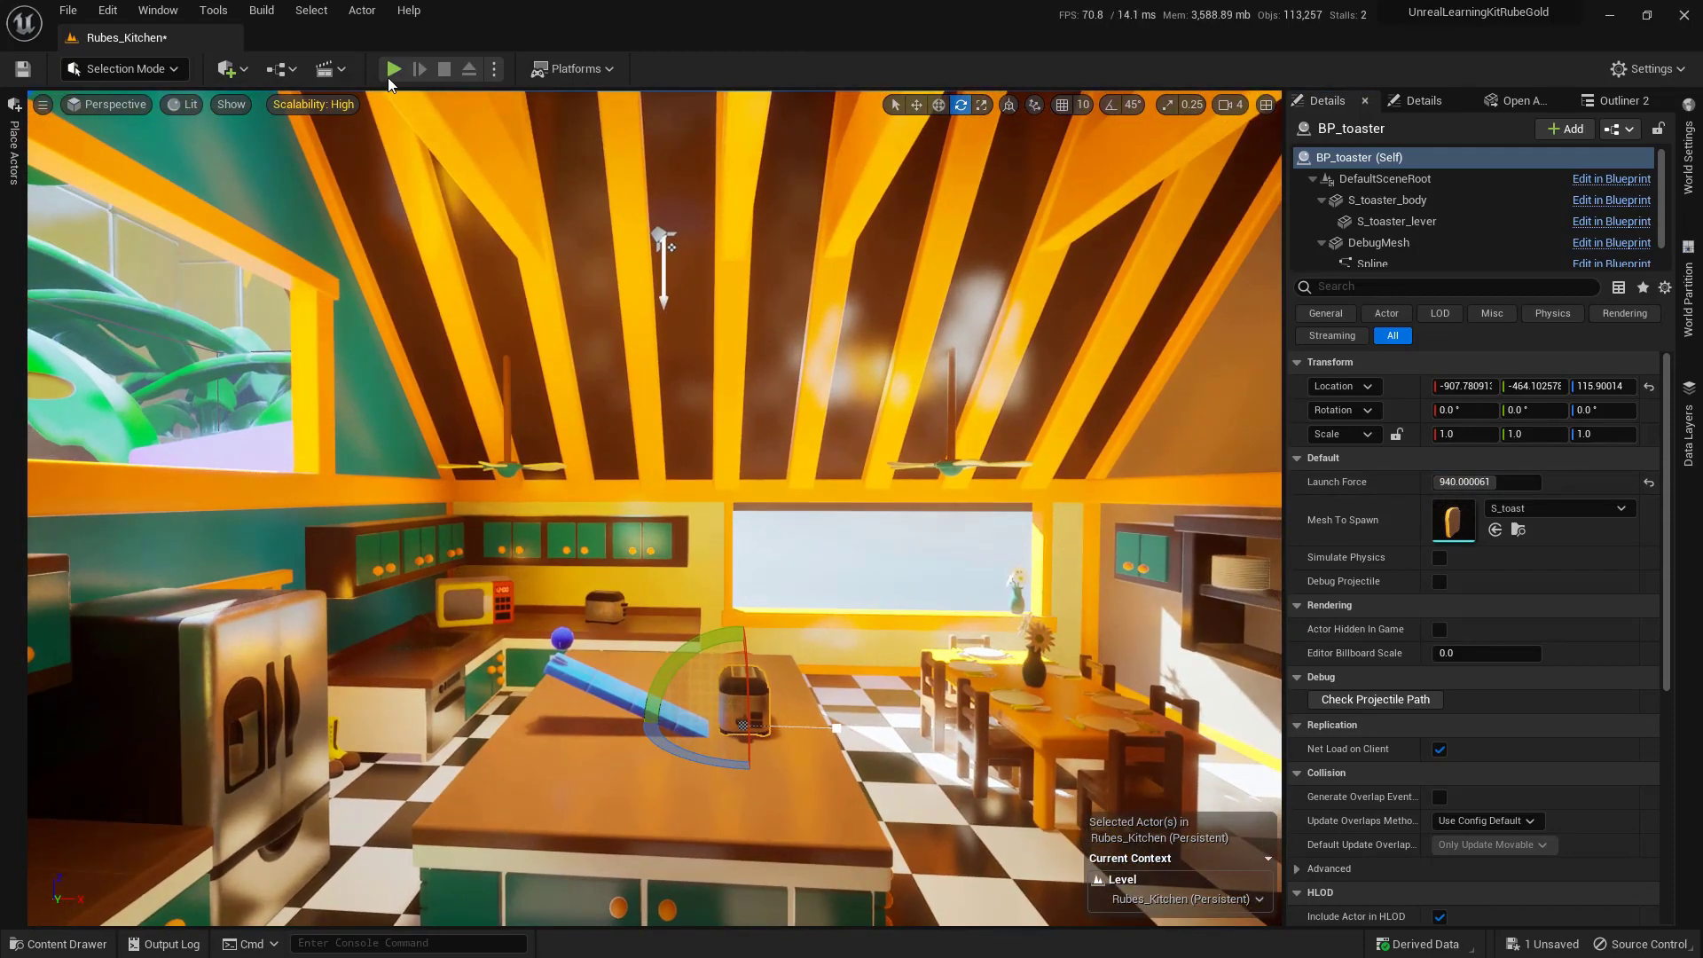
left_click(393, 69)
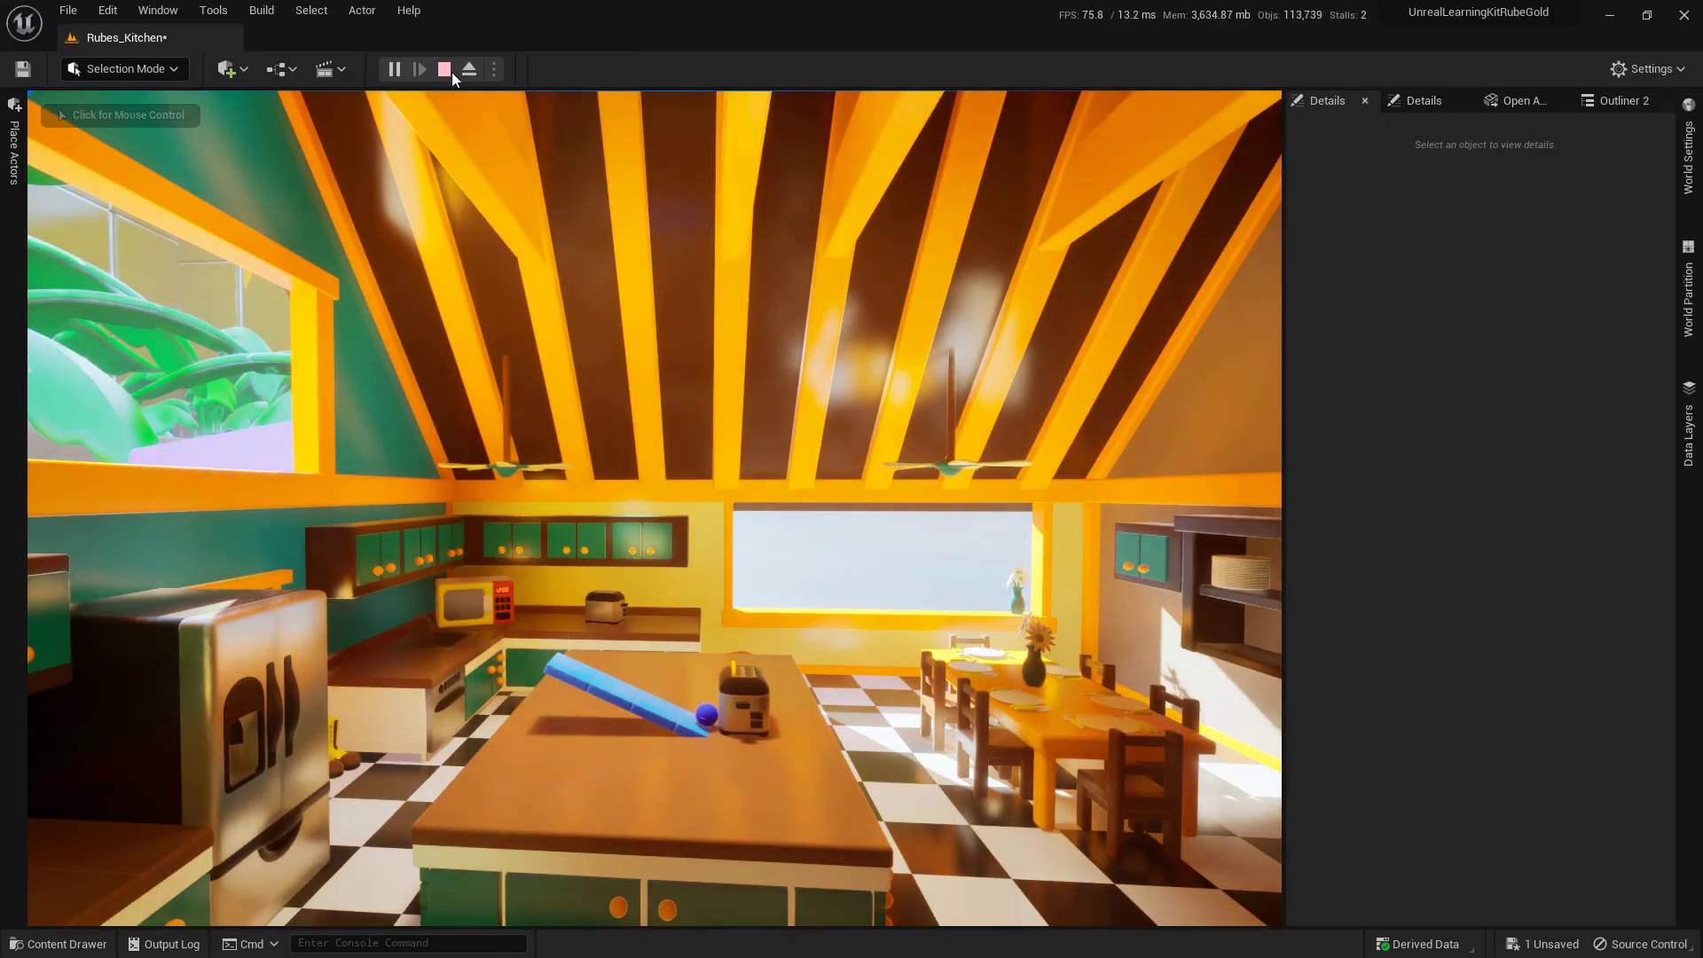
left_click(445, 71)
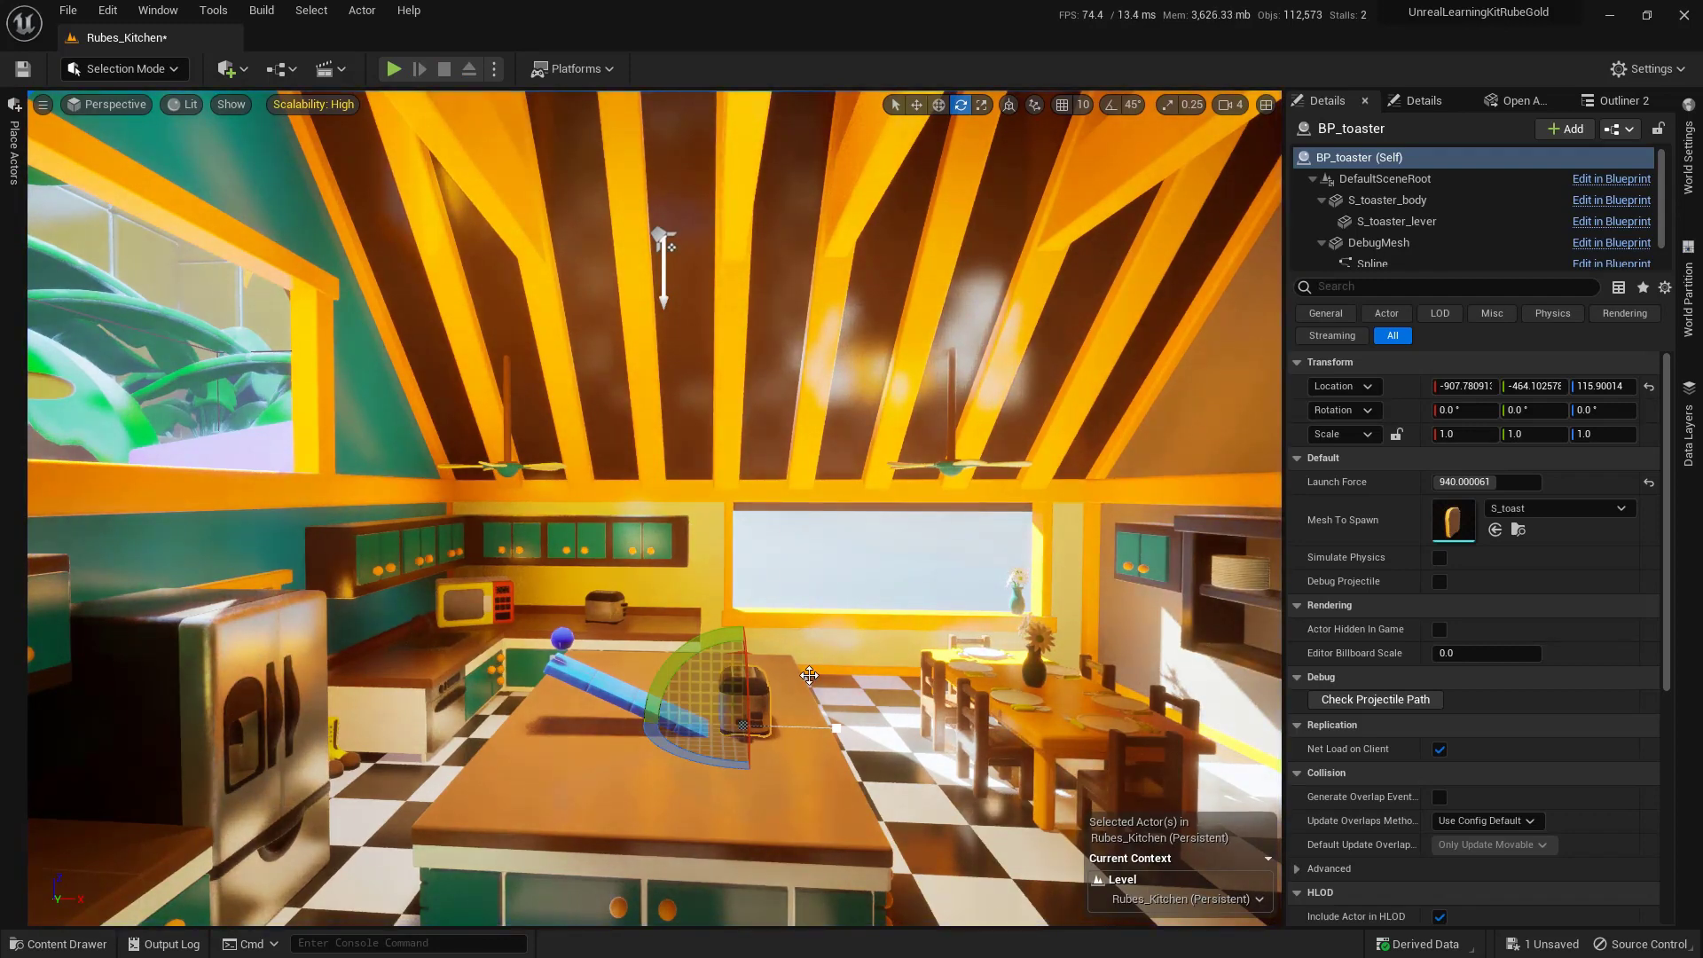
- Tilt the toaster to about -45° Rotation Y and test play again
middle_click_drag(809, 676, 700, 680)
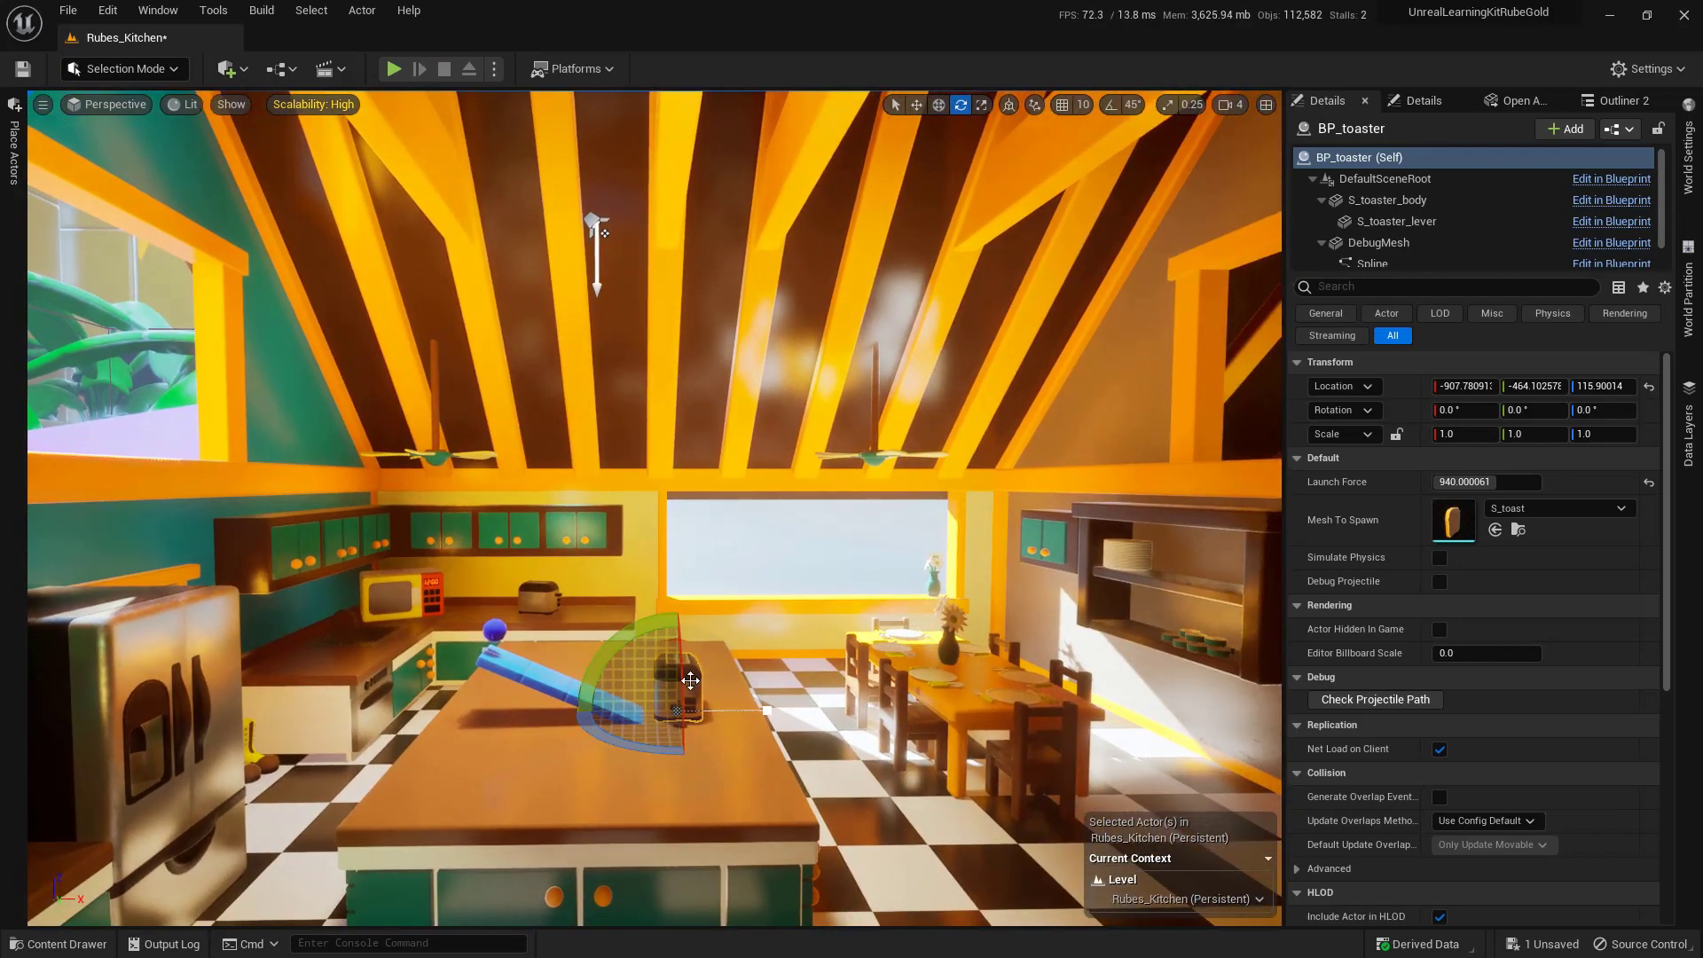
left_click_drag(612, 642, 763, 803)
mouse_move(763, 803)
right_mouse_down()
mouse_move(940, 745)
mouse_move(657, 577)
right_mouse_up()
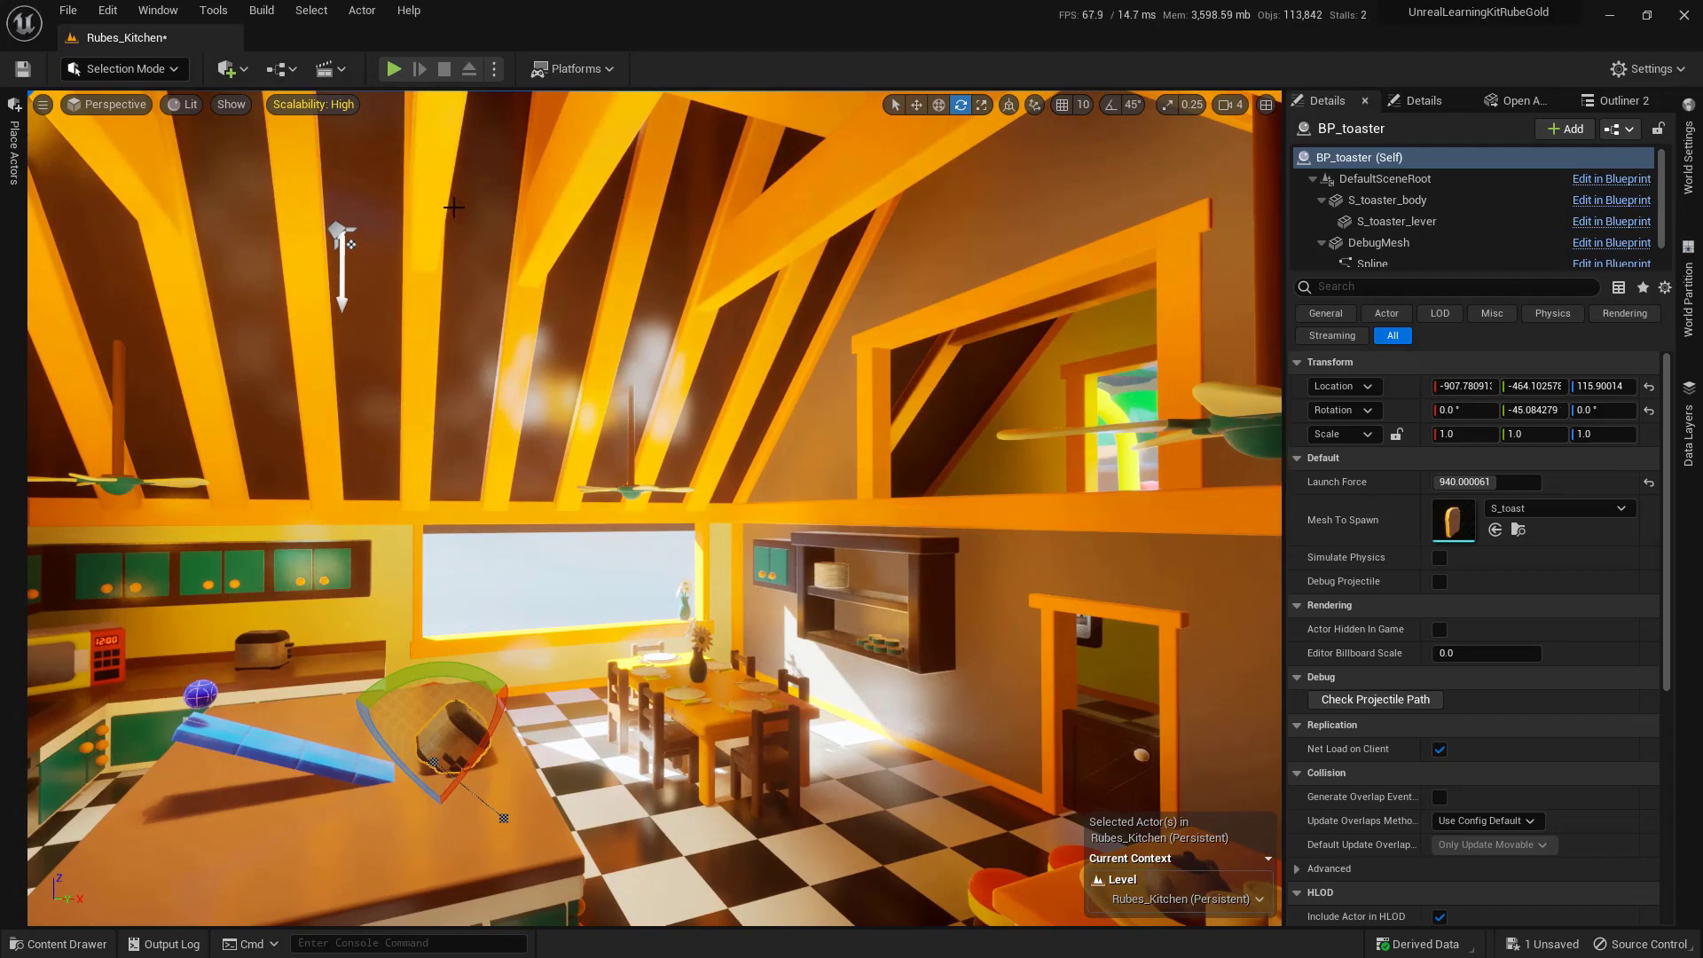
left_click(394, 68)
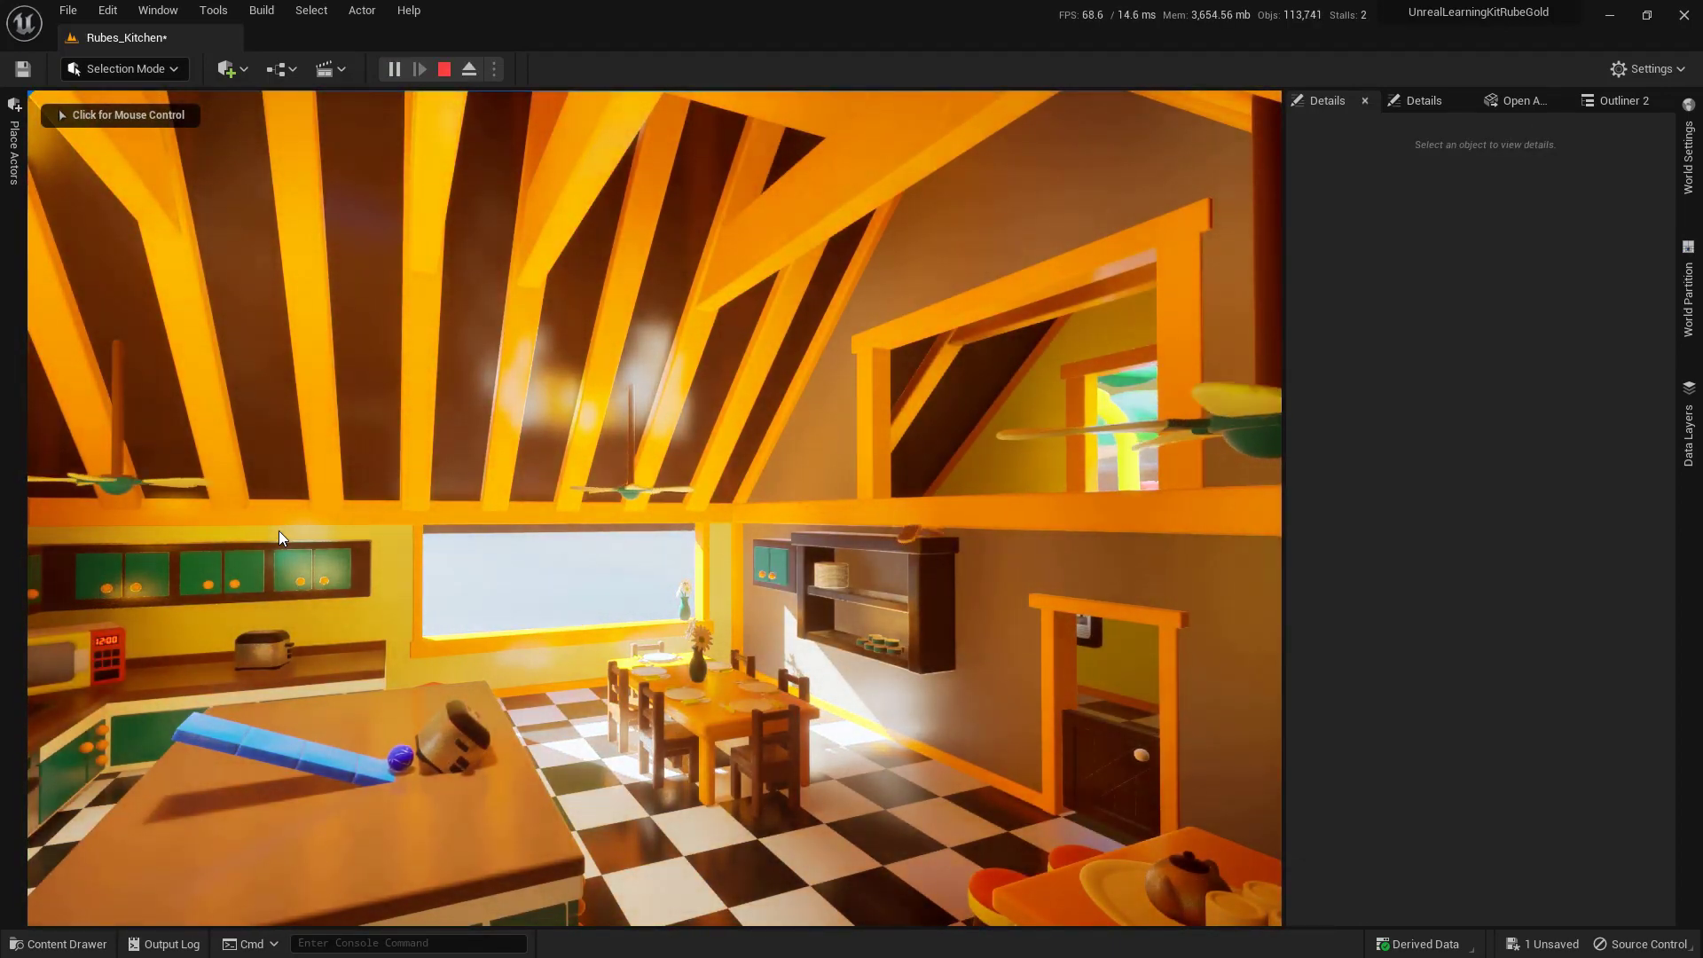
key("Escape")
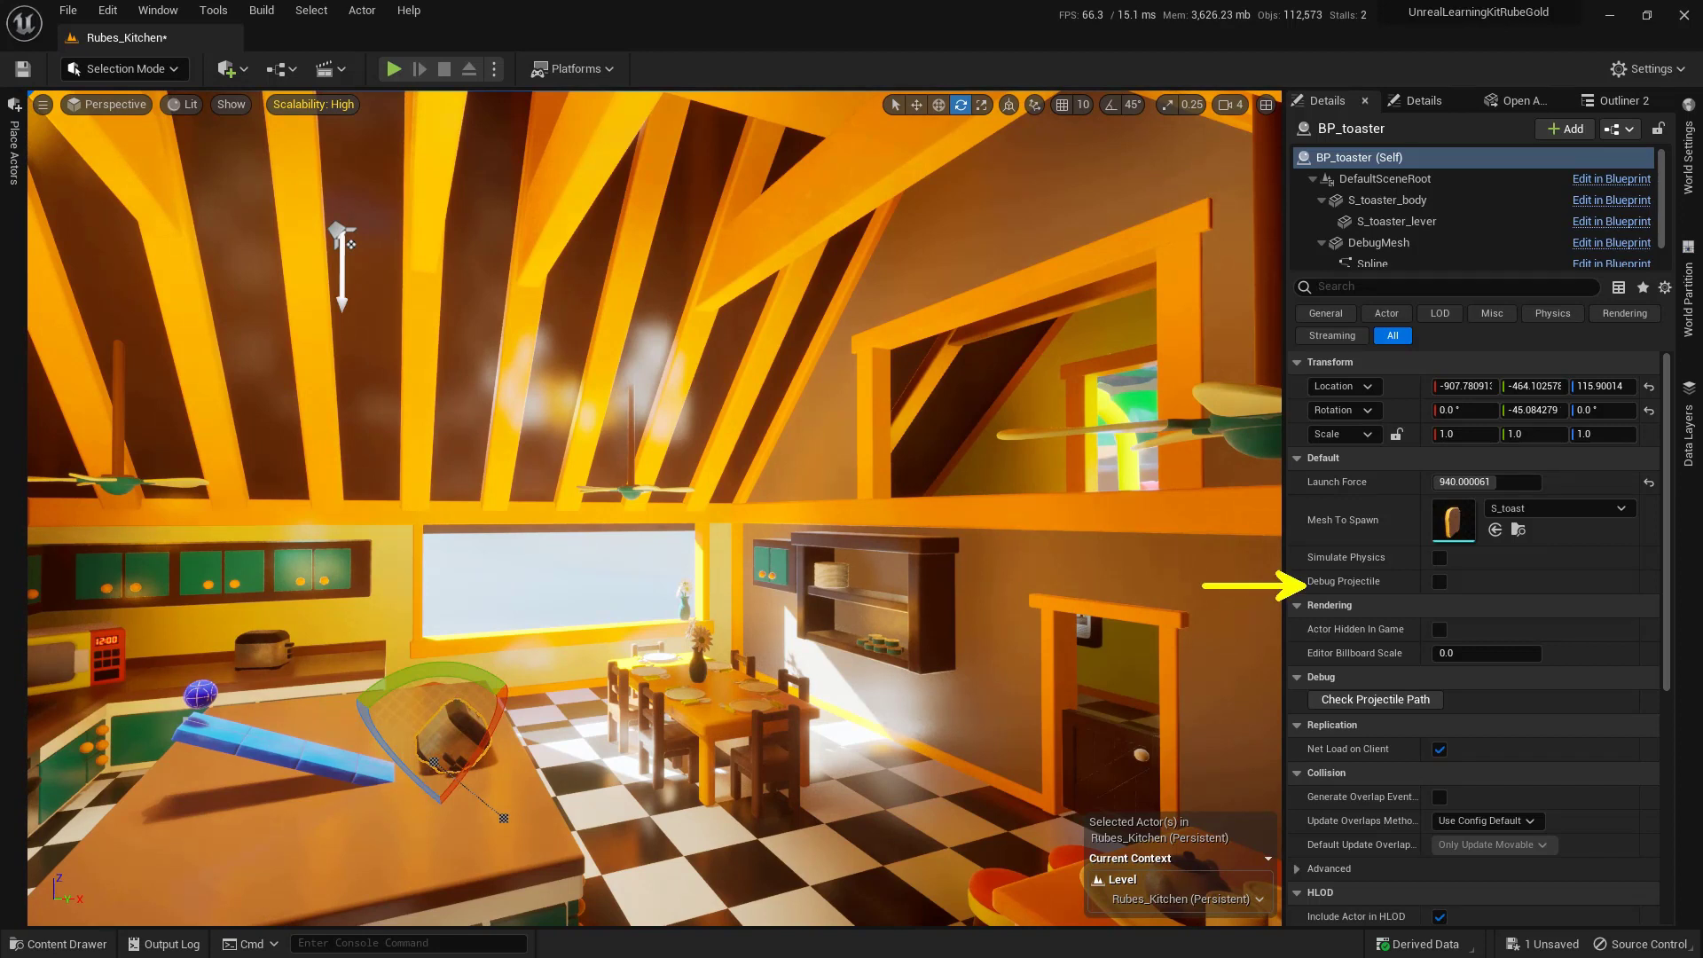
- Turn on Debug Projectile, raise Launch Force to 1130.400024, and test play
left_click(1441, 584)
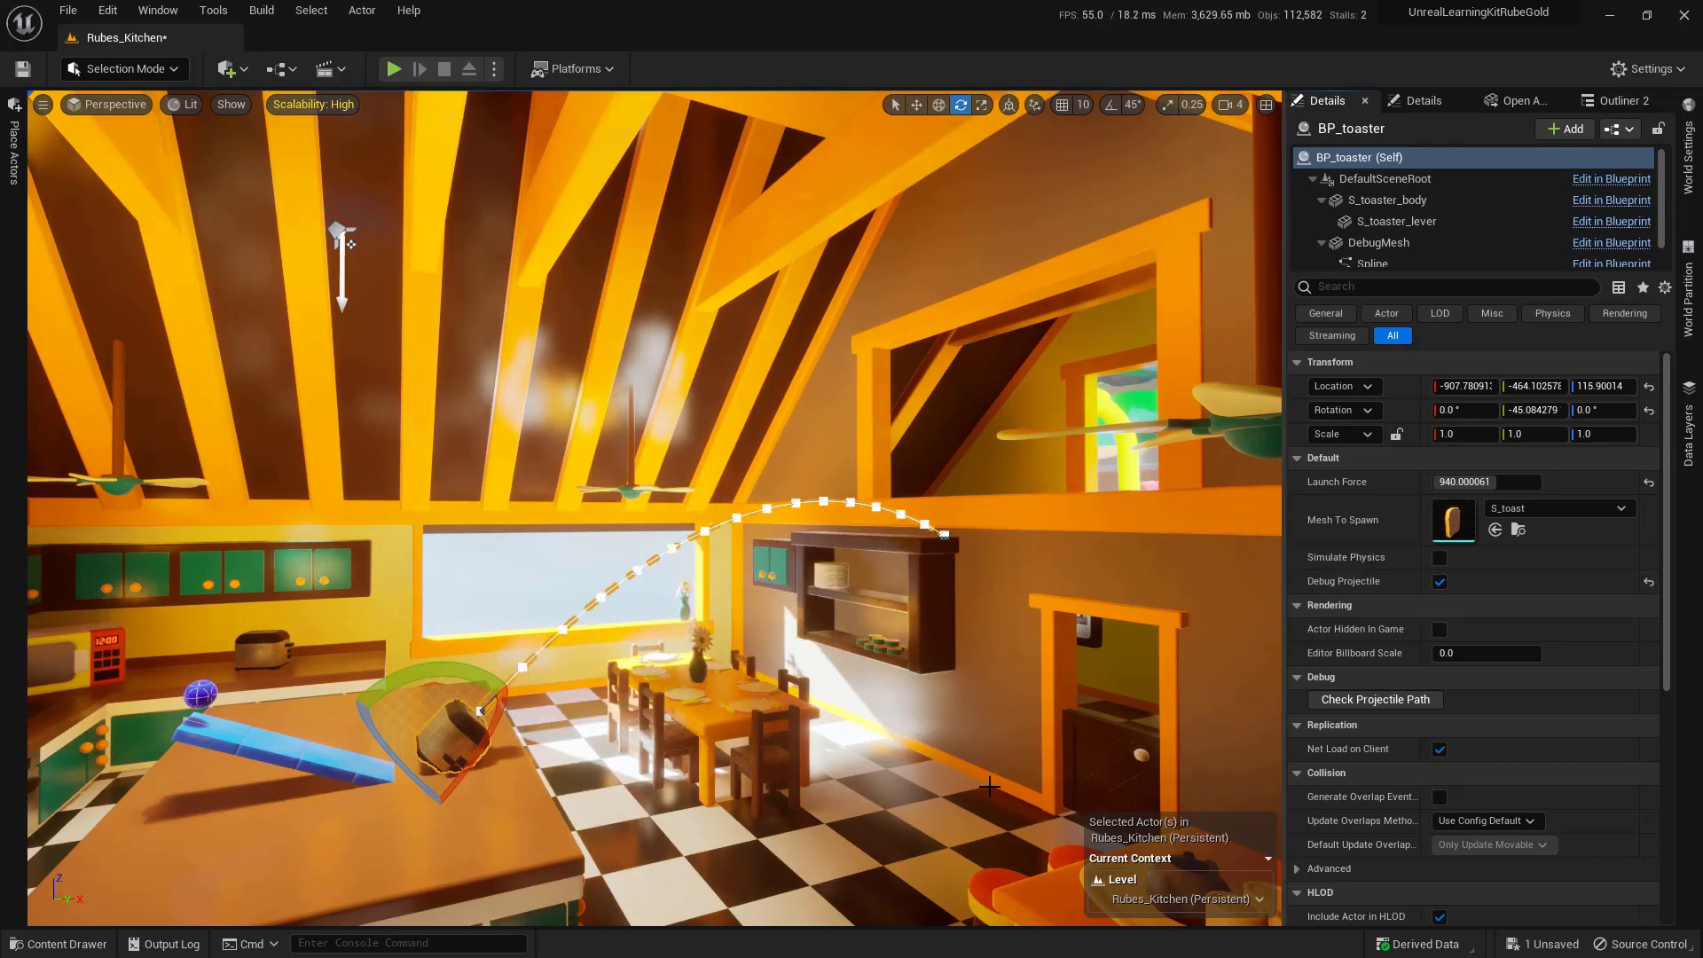
left_click_drag(1464, 482, 1503, 481)
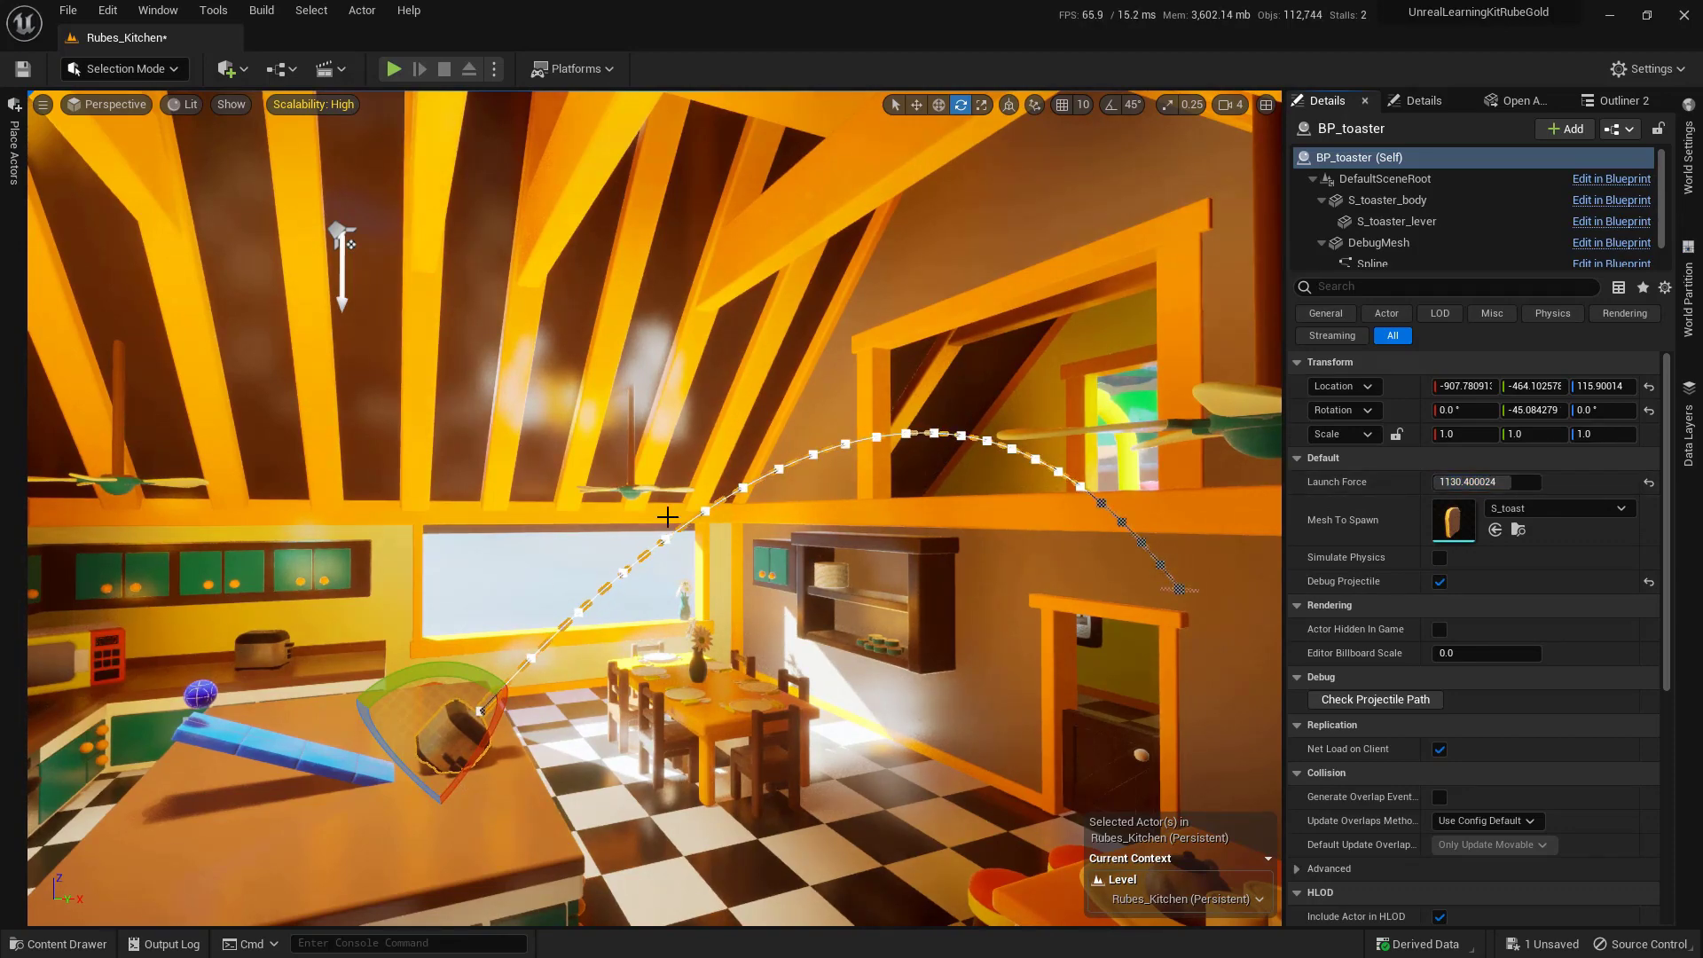
left_click(393, 70)
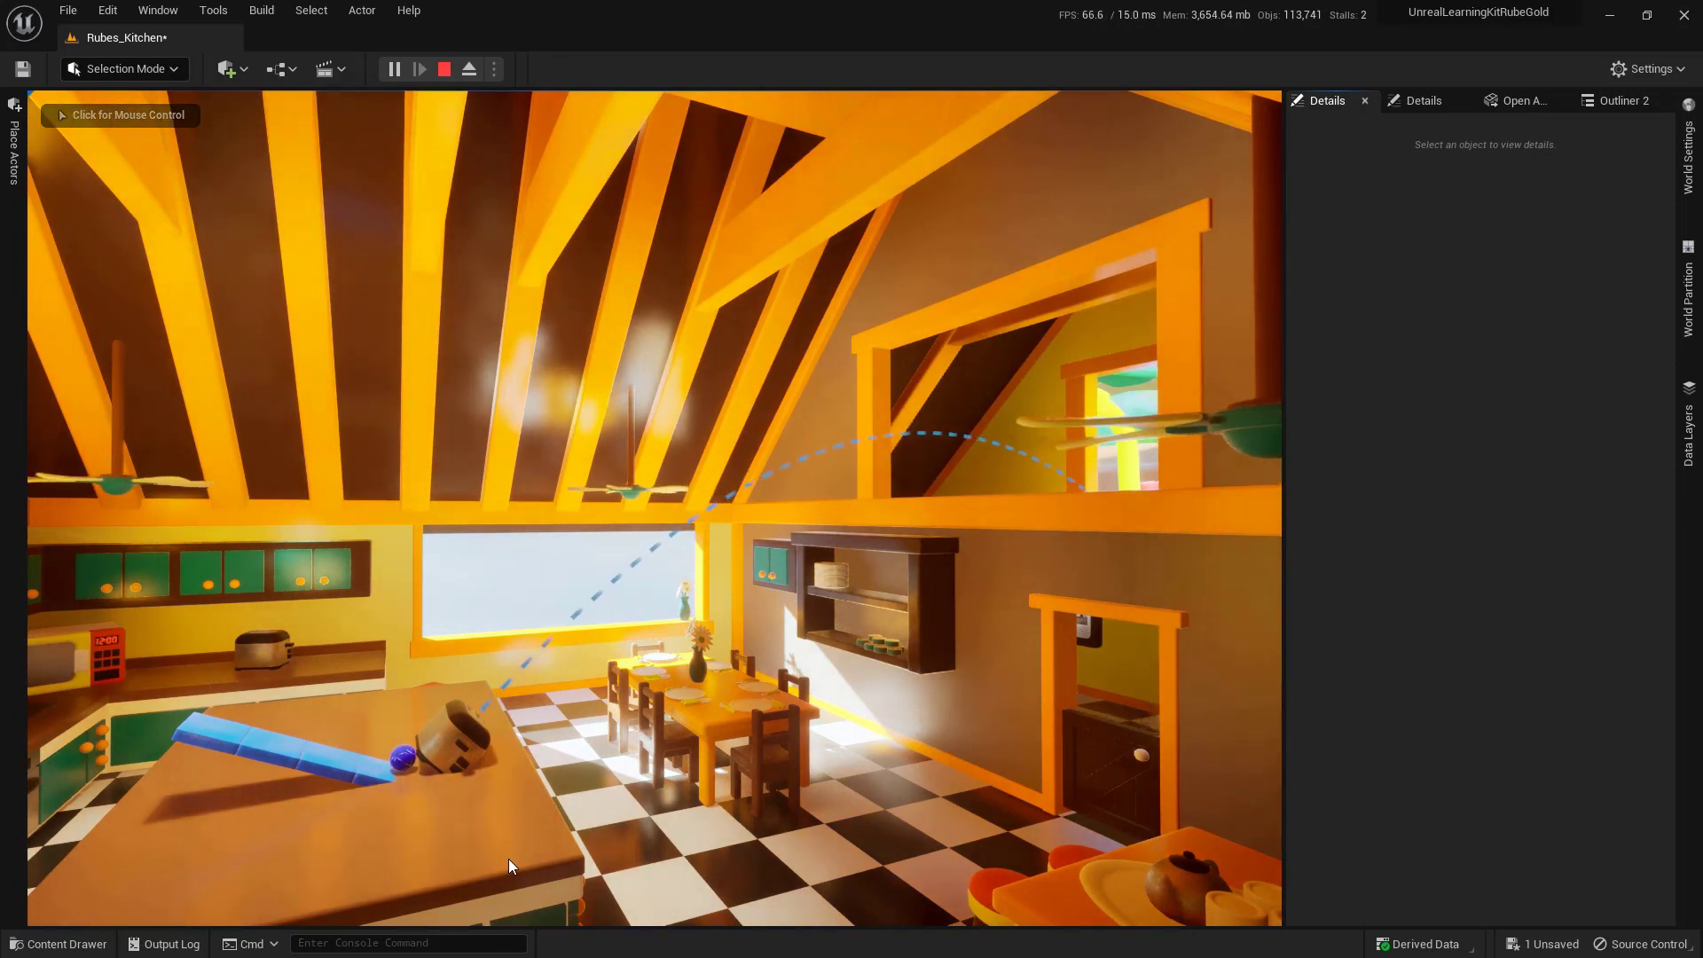
key("Escape")
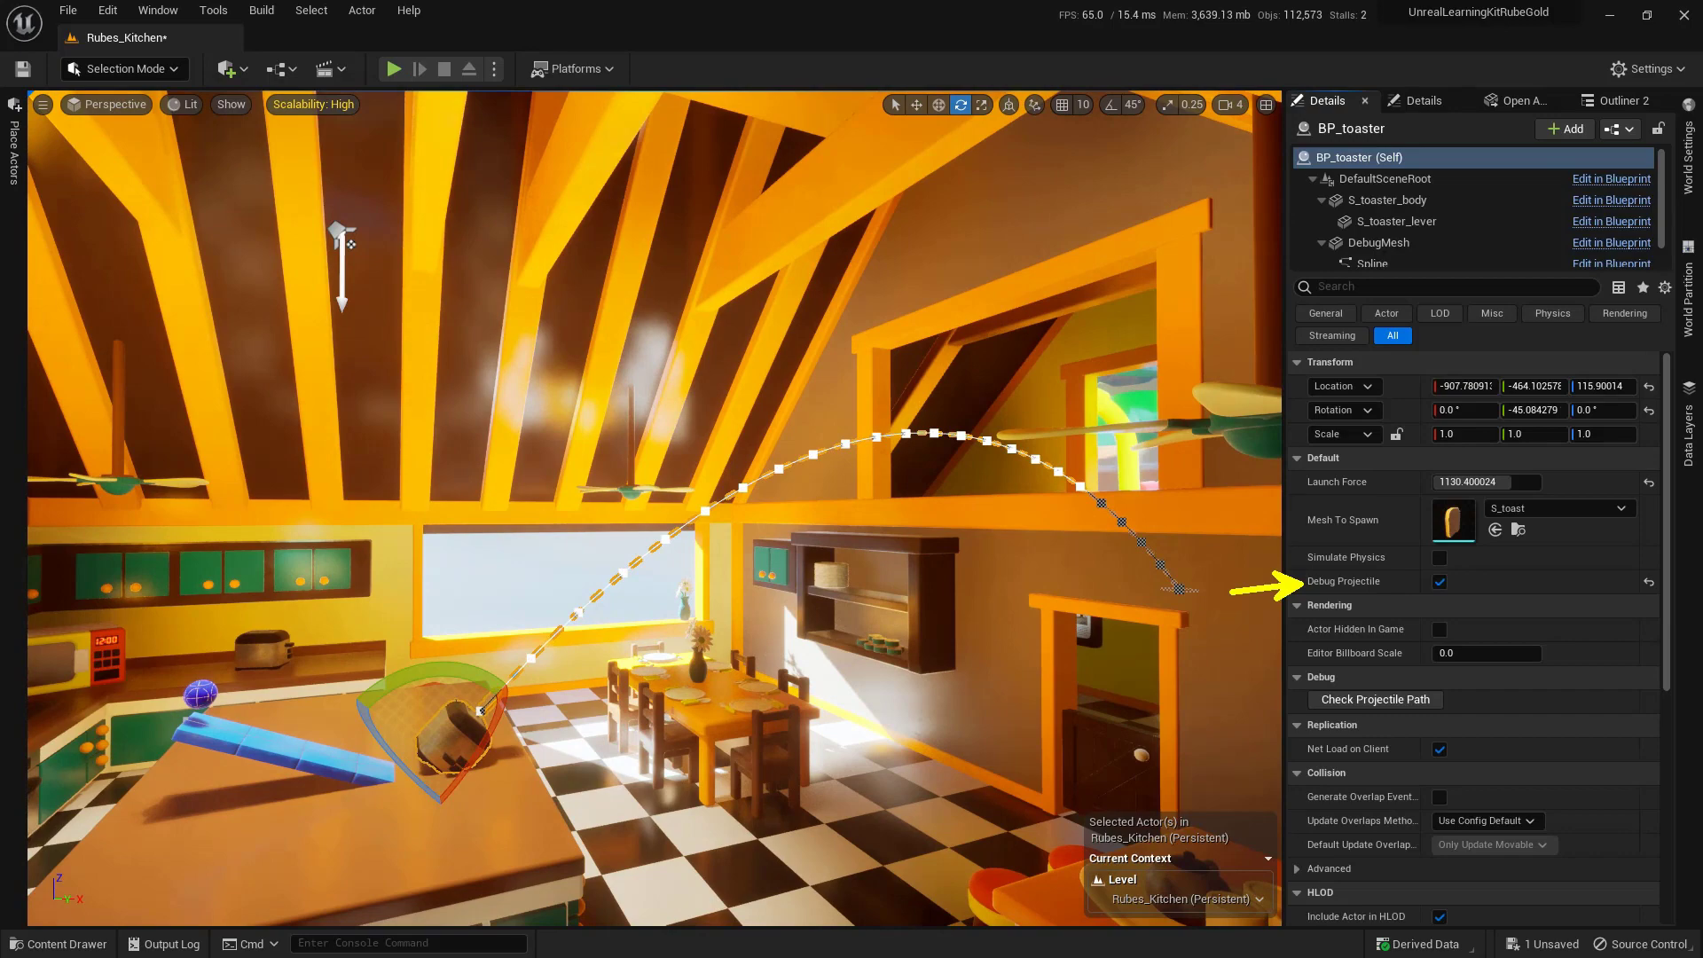
- Turn Debug Projectile off and run another test play
left_click(1440, 582)
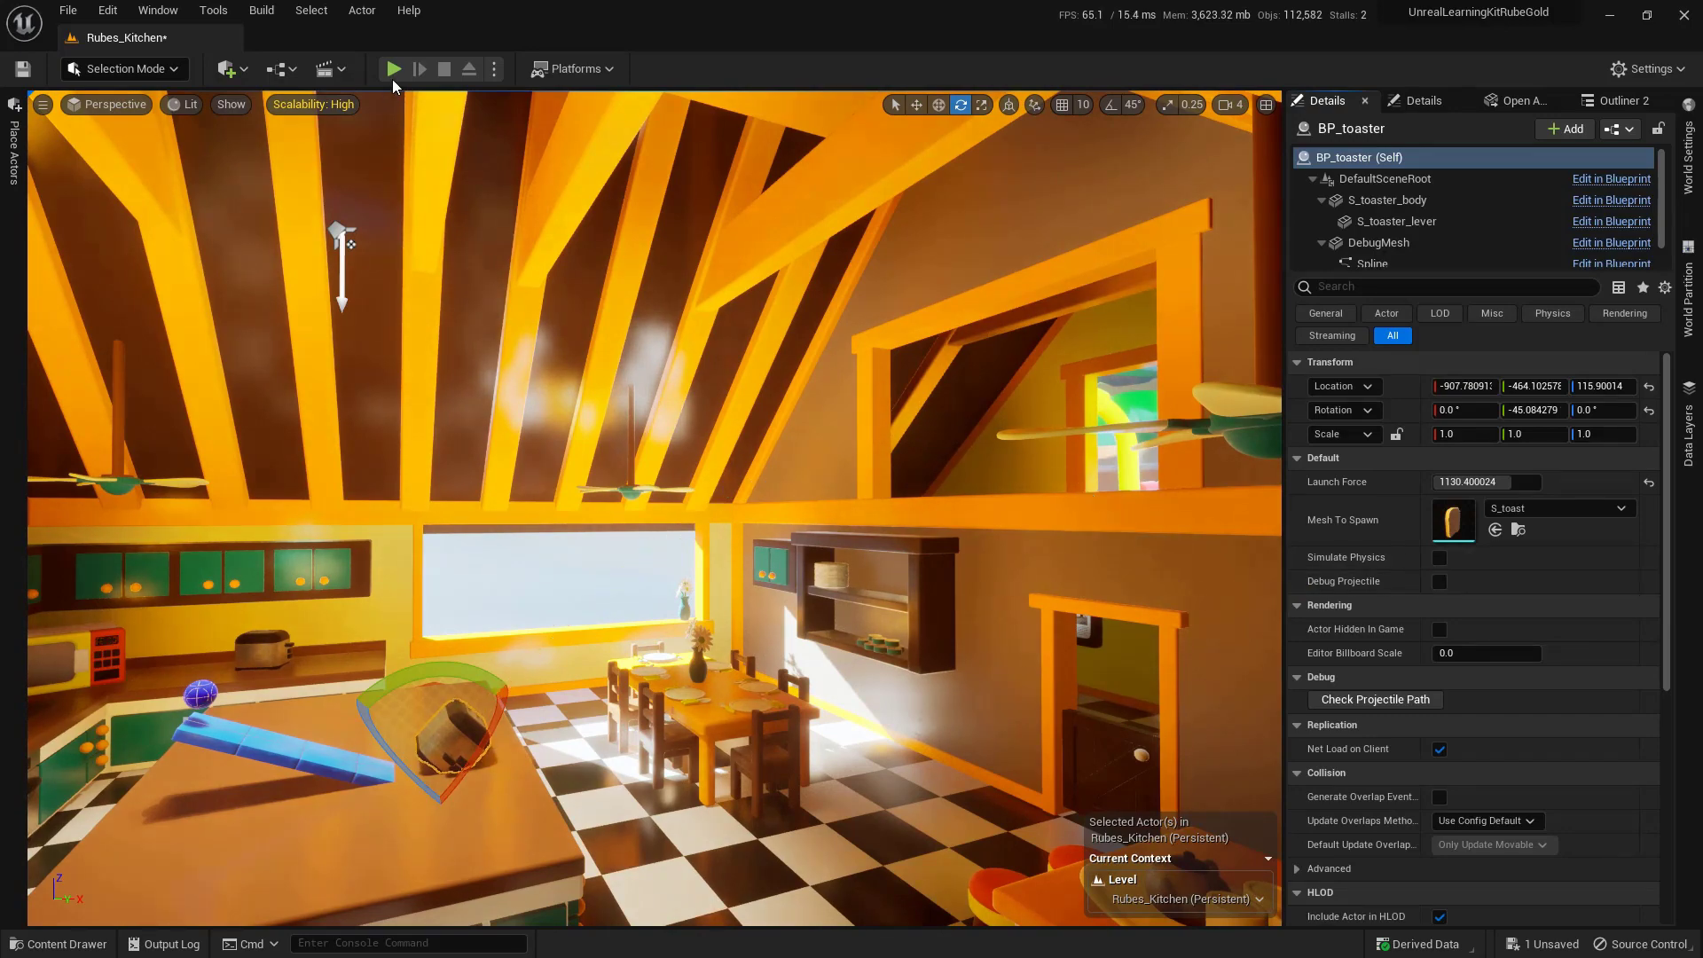
left_click(392, 76)
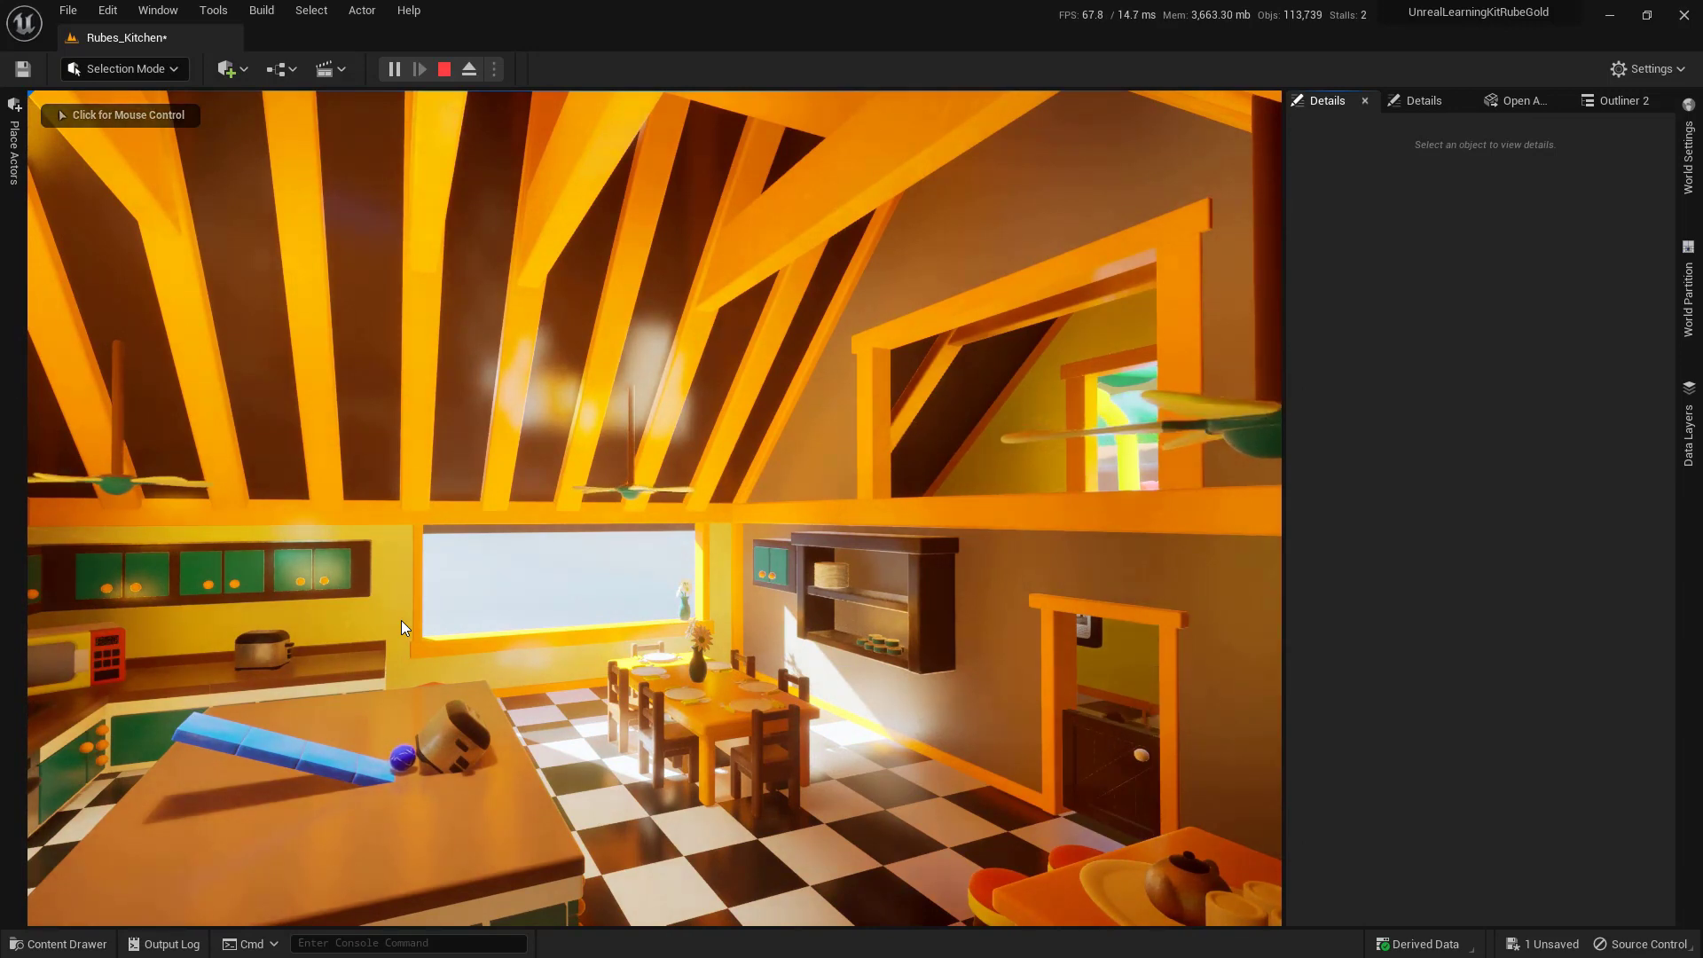
key("Escape")
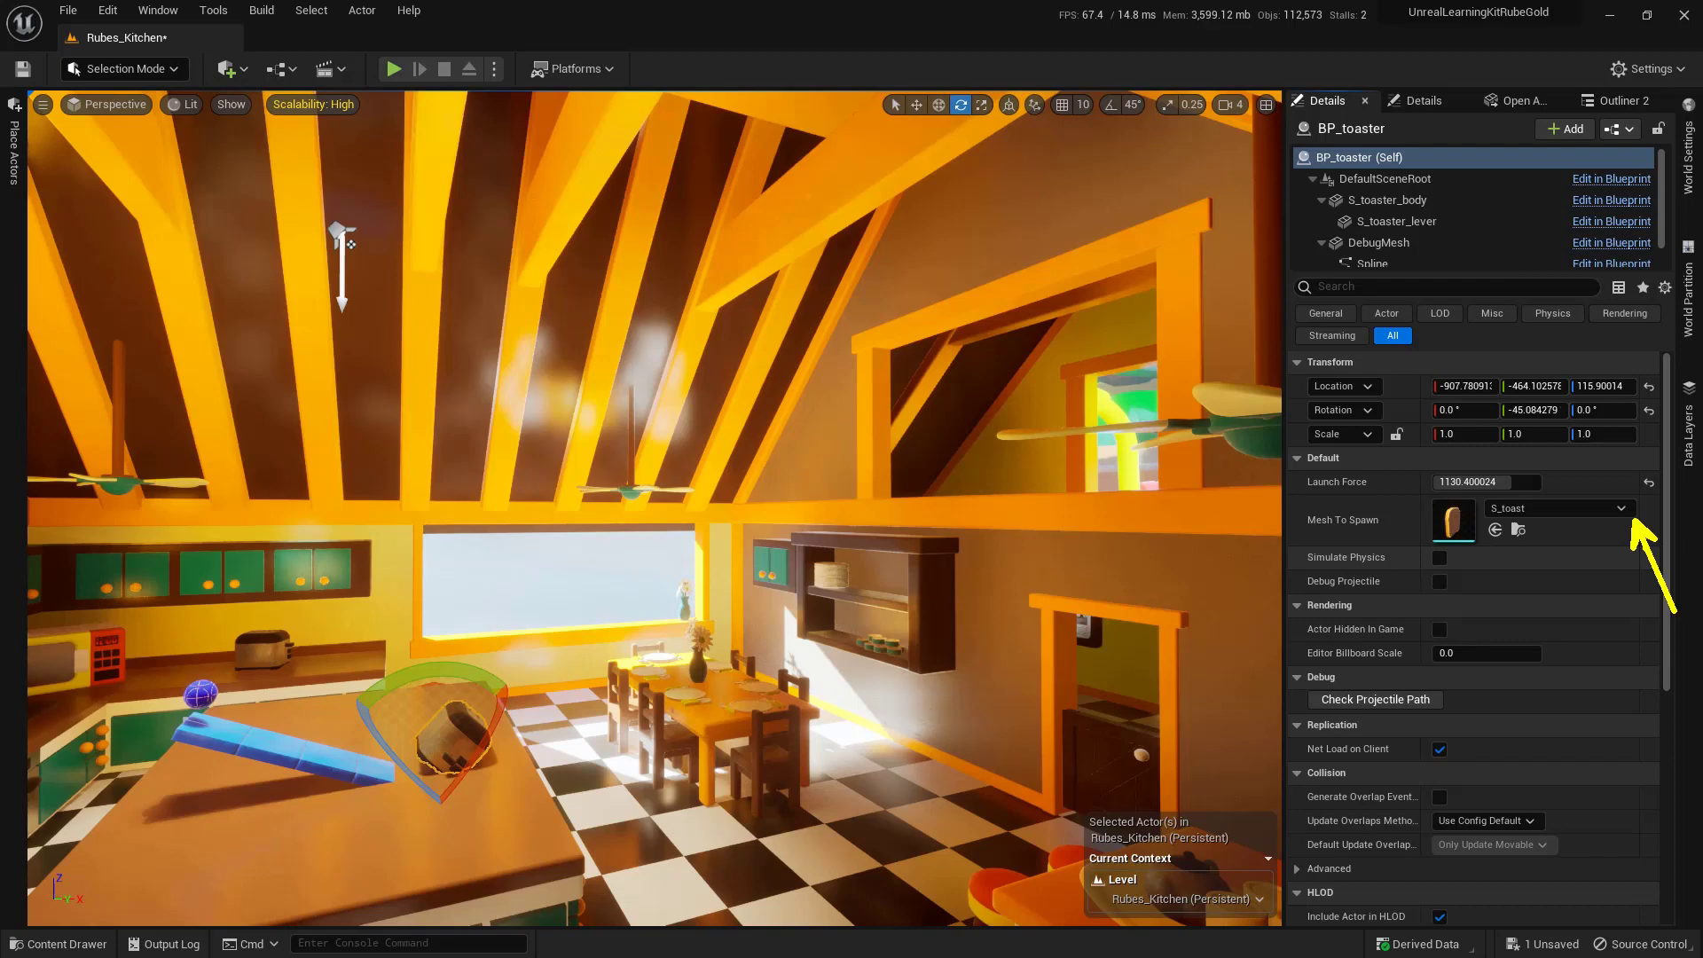
- Pick S_table in the Mesh To Spawn asset picker, replacing S_toast
left_click(1609, 512)
scroll(1594, 756, "down", 5)
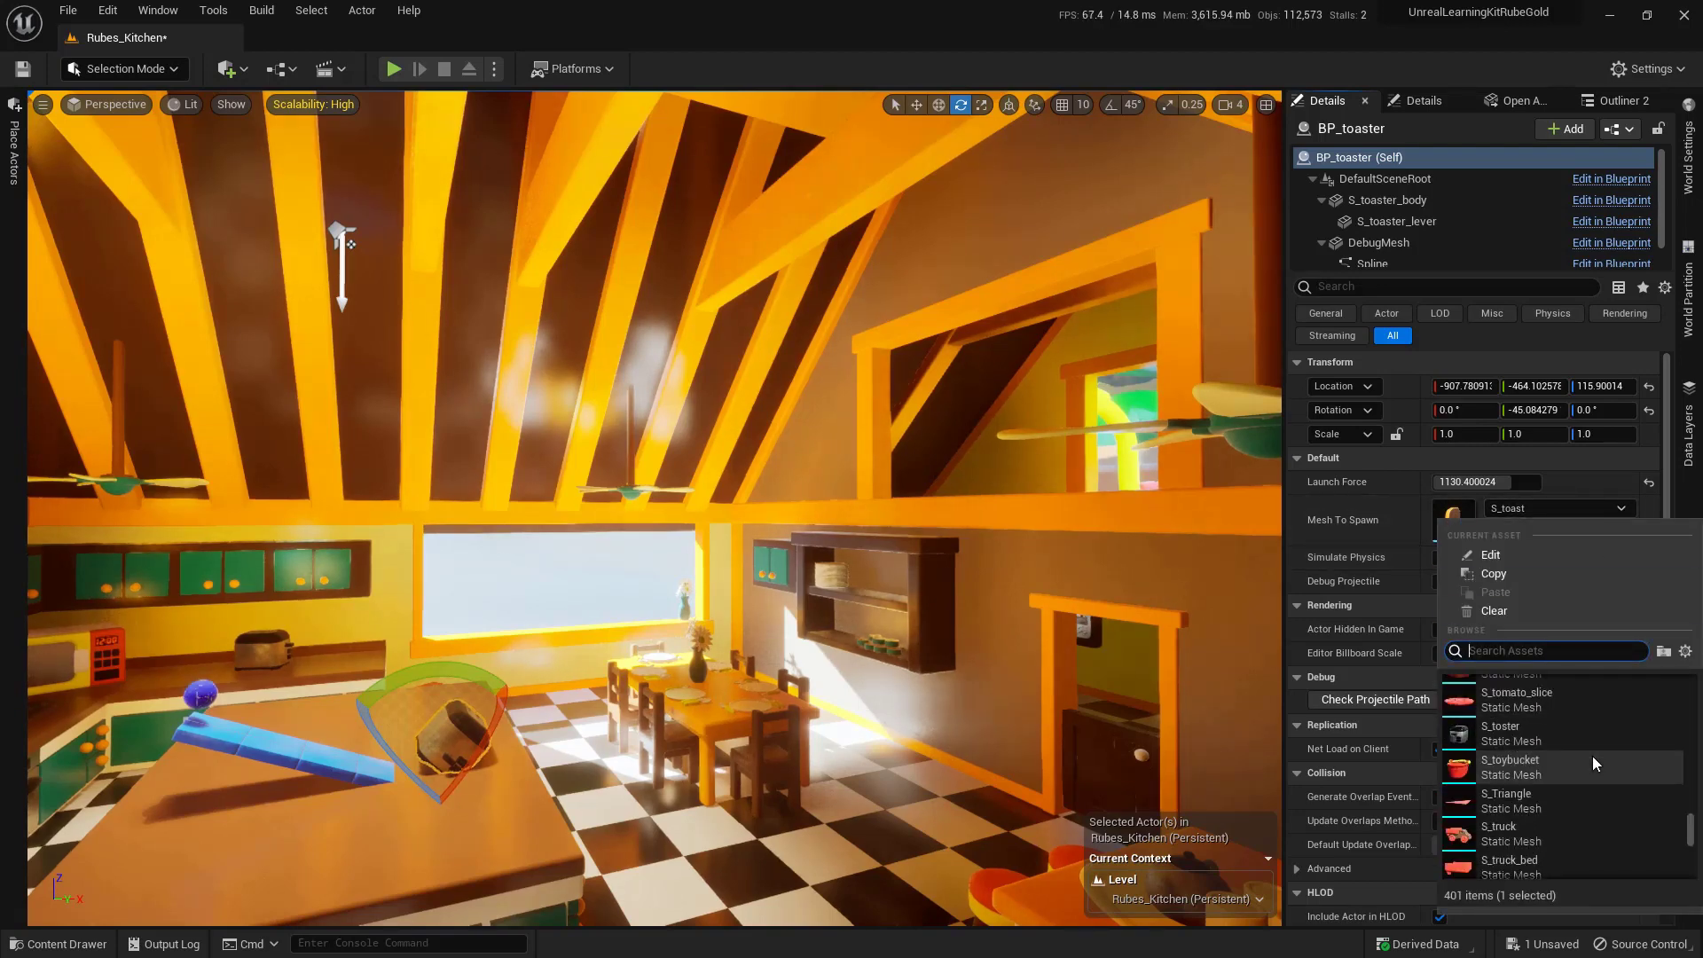
scroll(1593, 756, "down", 10)
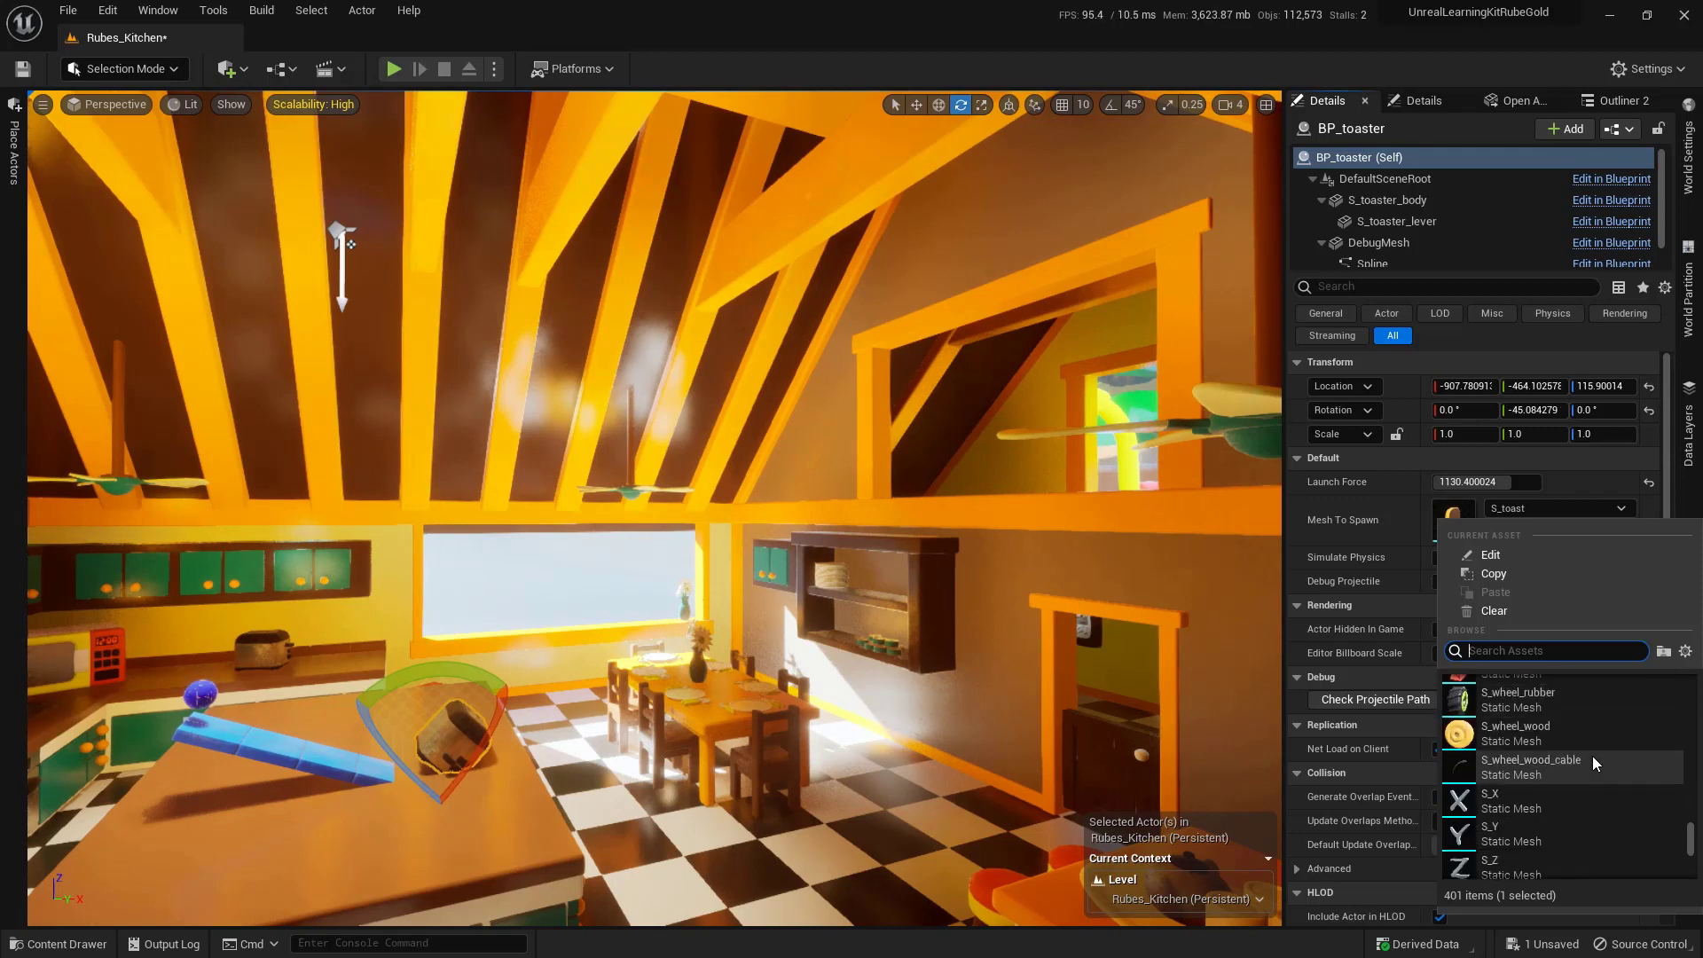
scroll(1593, 756, "down", 2)
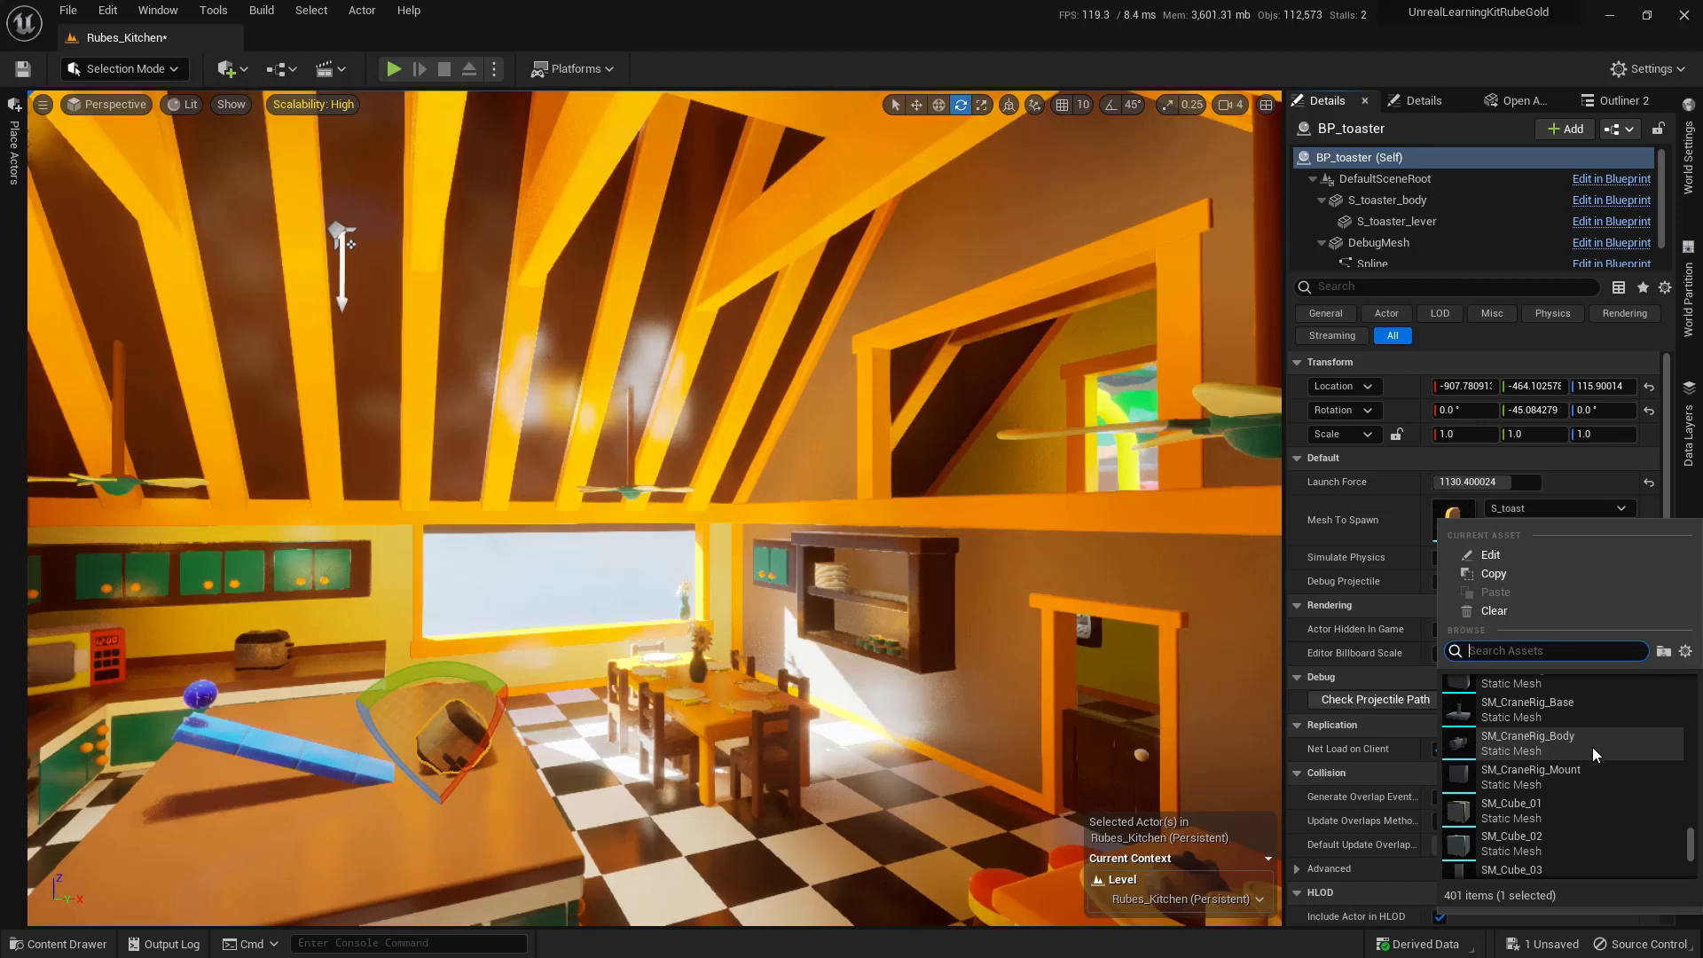
scroll(1600, 772, "up", 1)
scroll(1601, 770, "up", 6)
scroll(1600, 770, "up", 6)
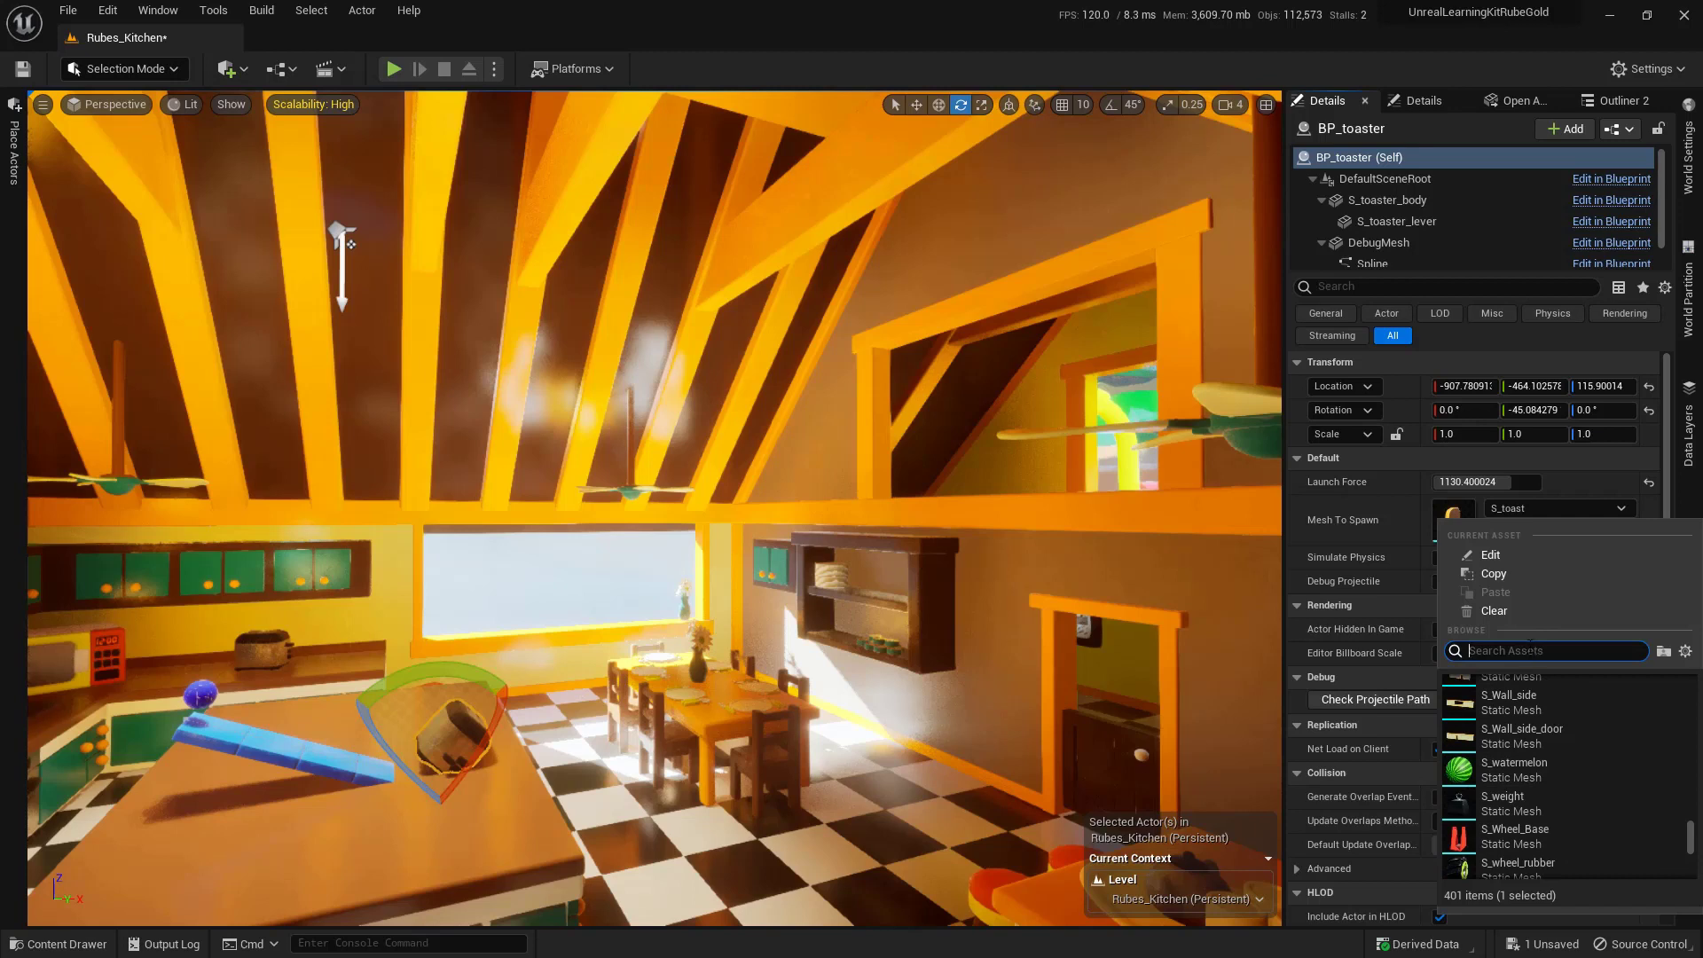
type("table")
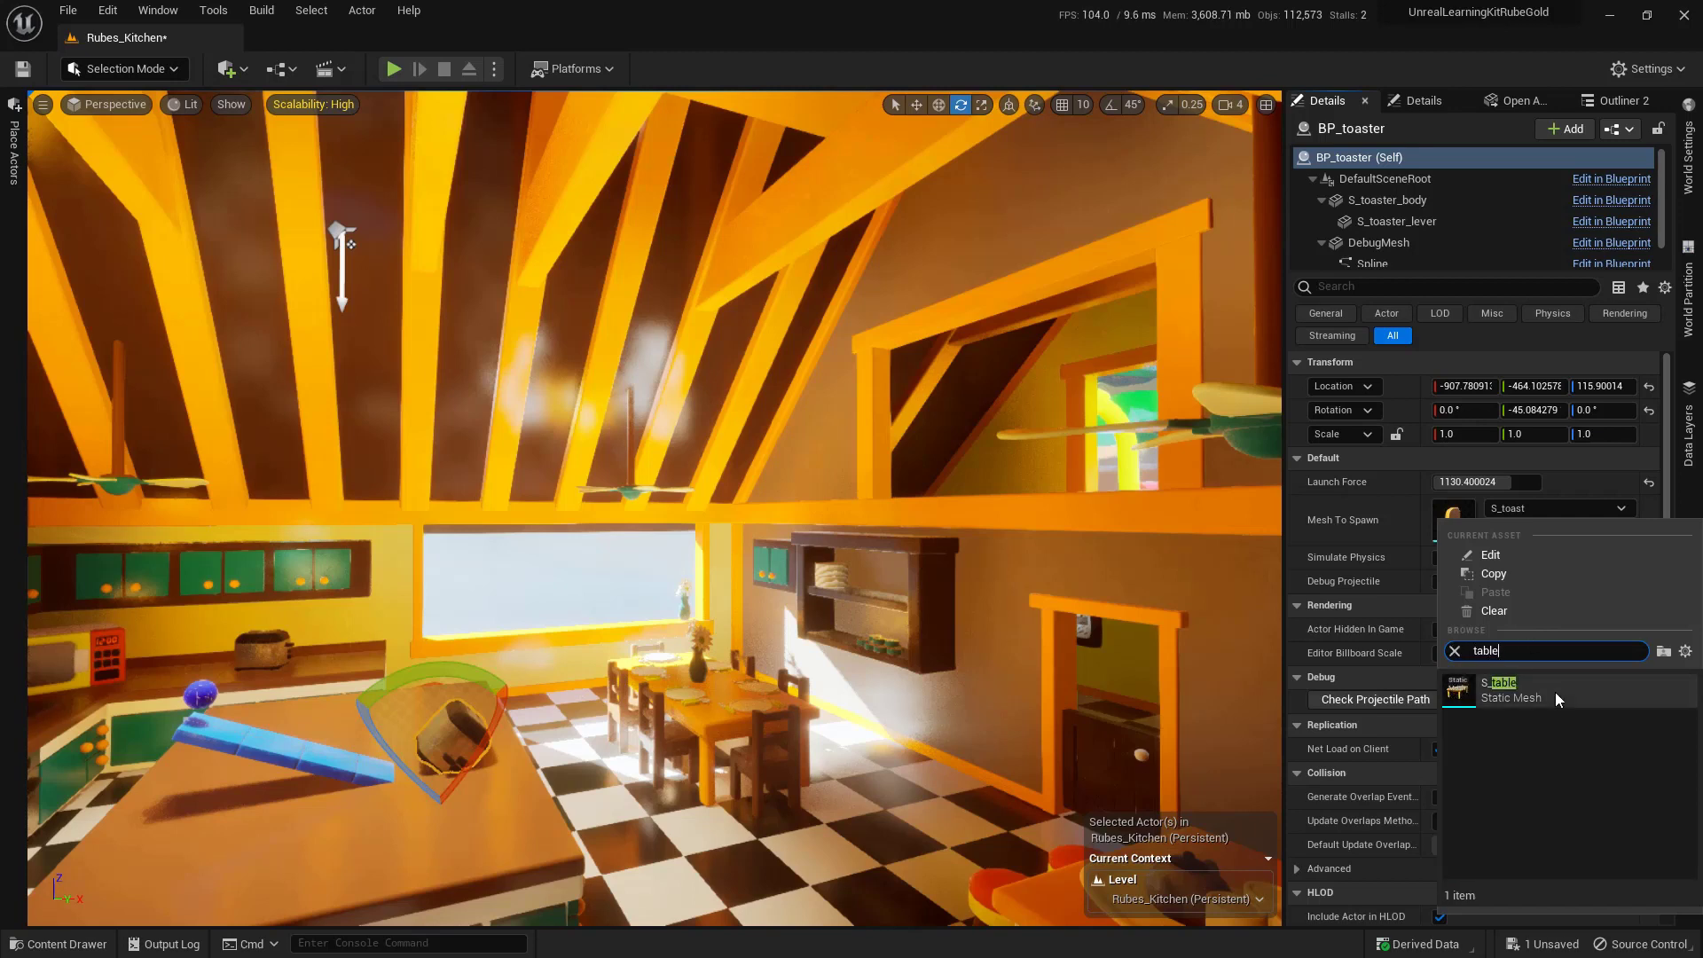
left_click(1556, 699)
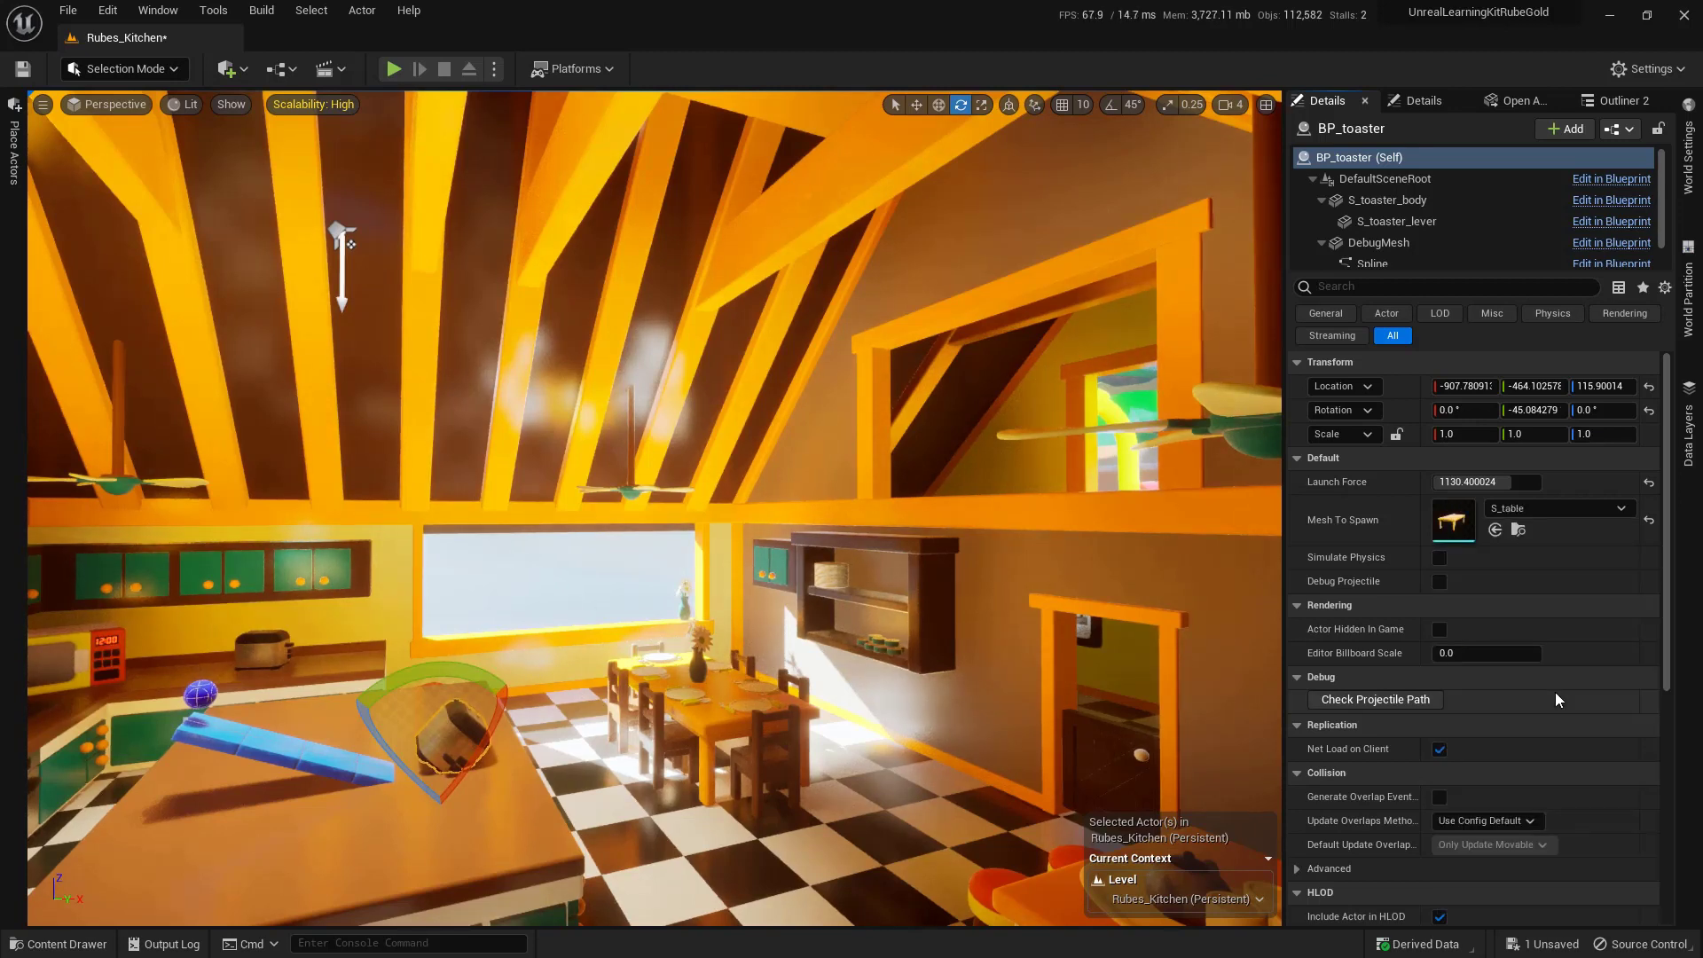
- Enable Debug Projectile, test play, and fly the camera with WASD to the landed table
left_click(1438, 581)
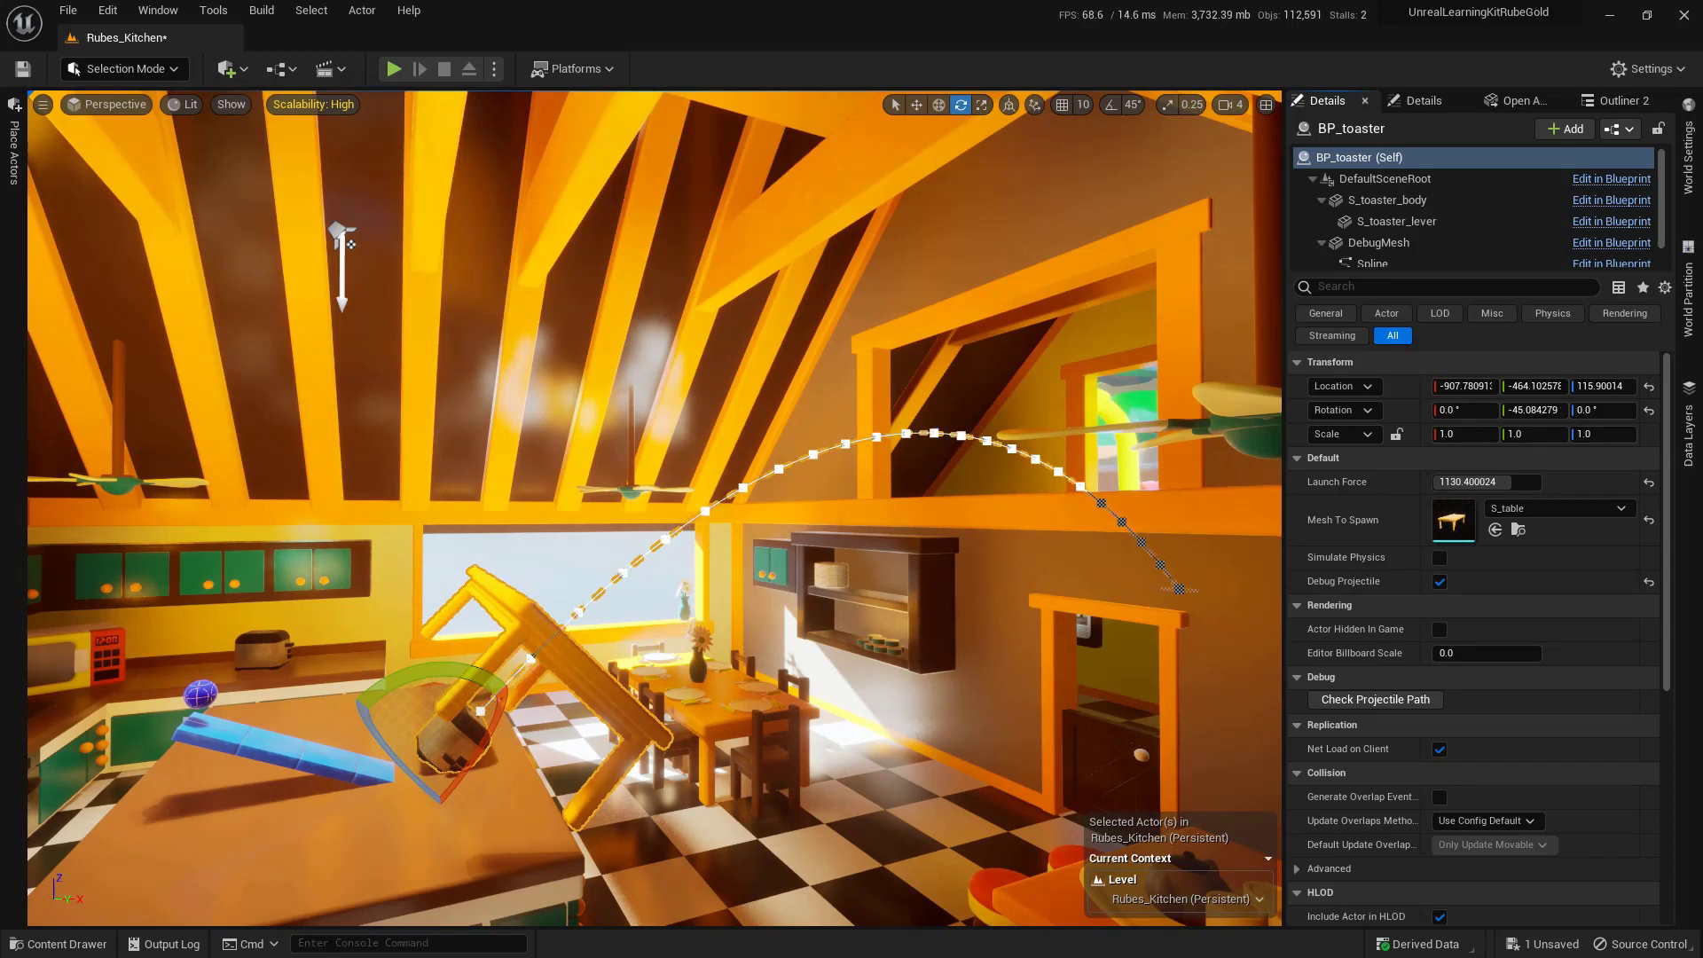
left_click(394, 70)
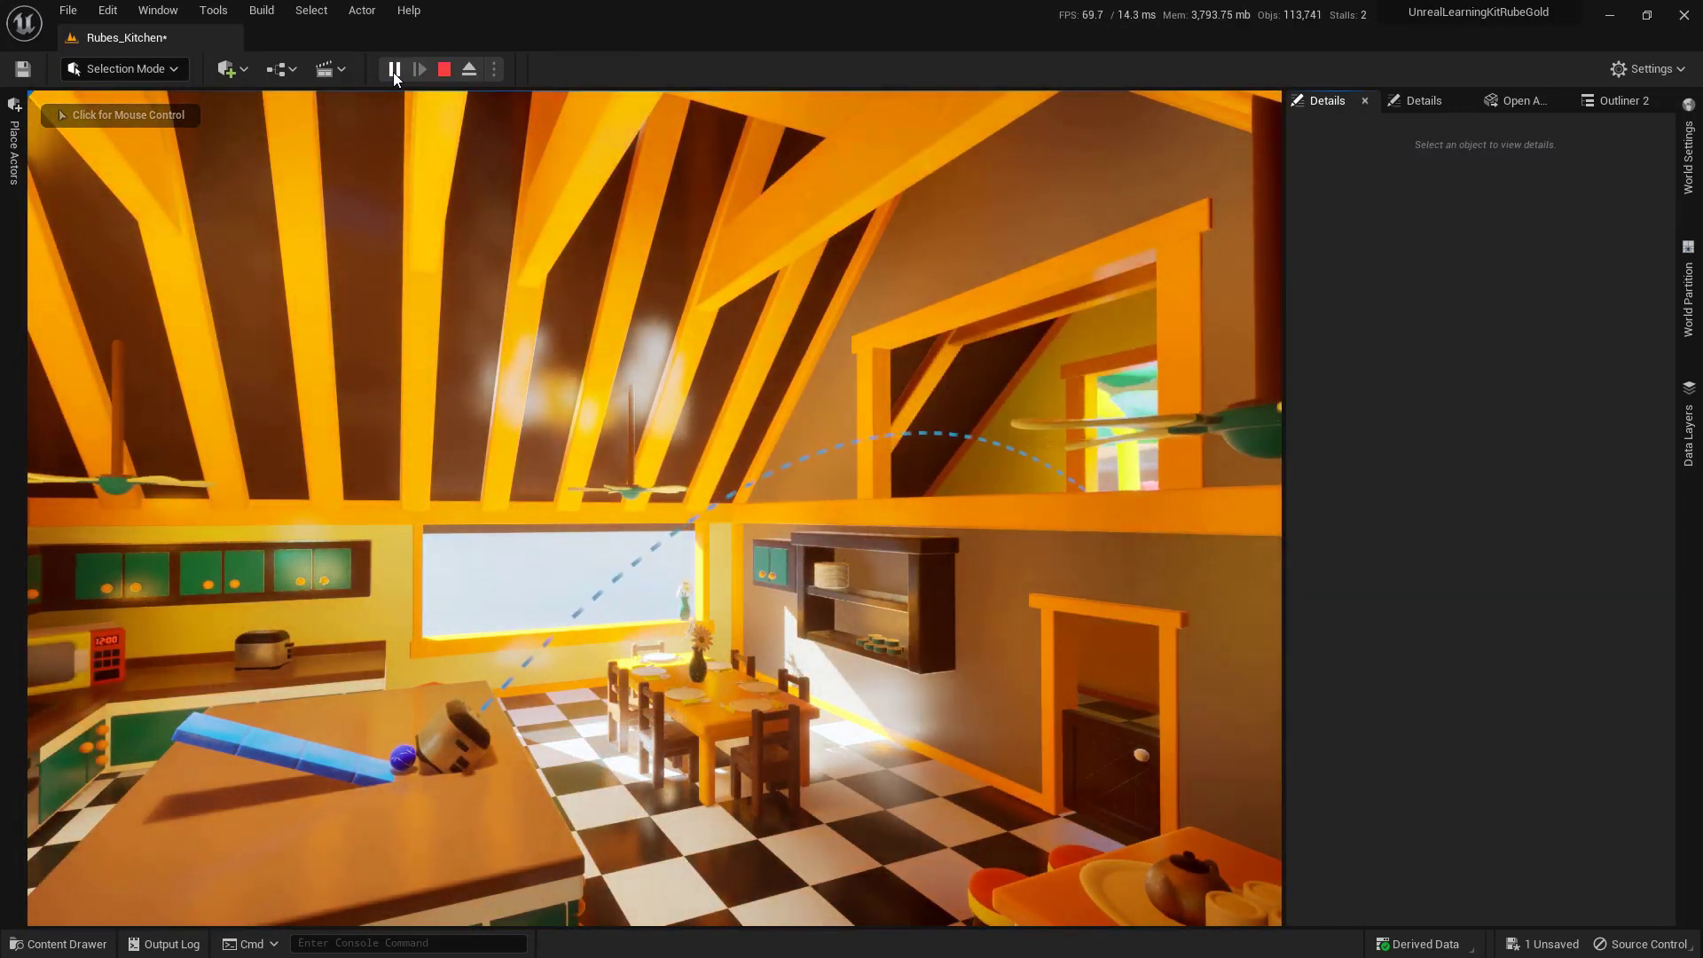
left_click(658, 285)
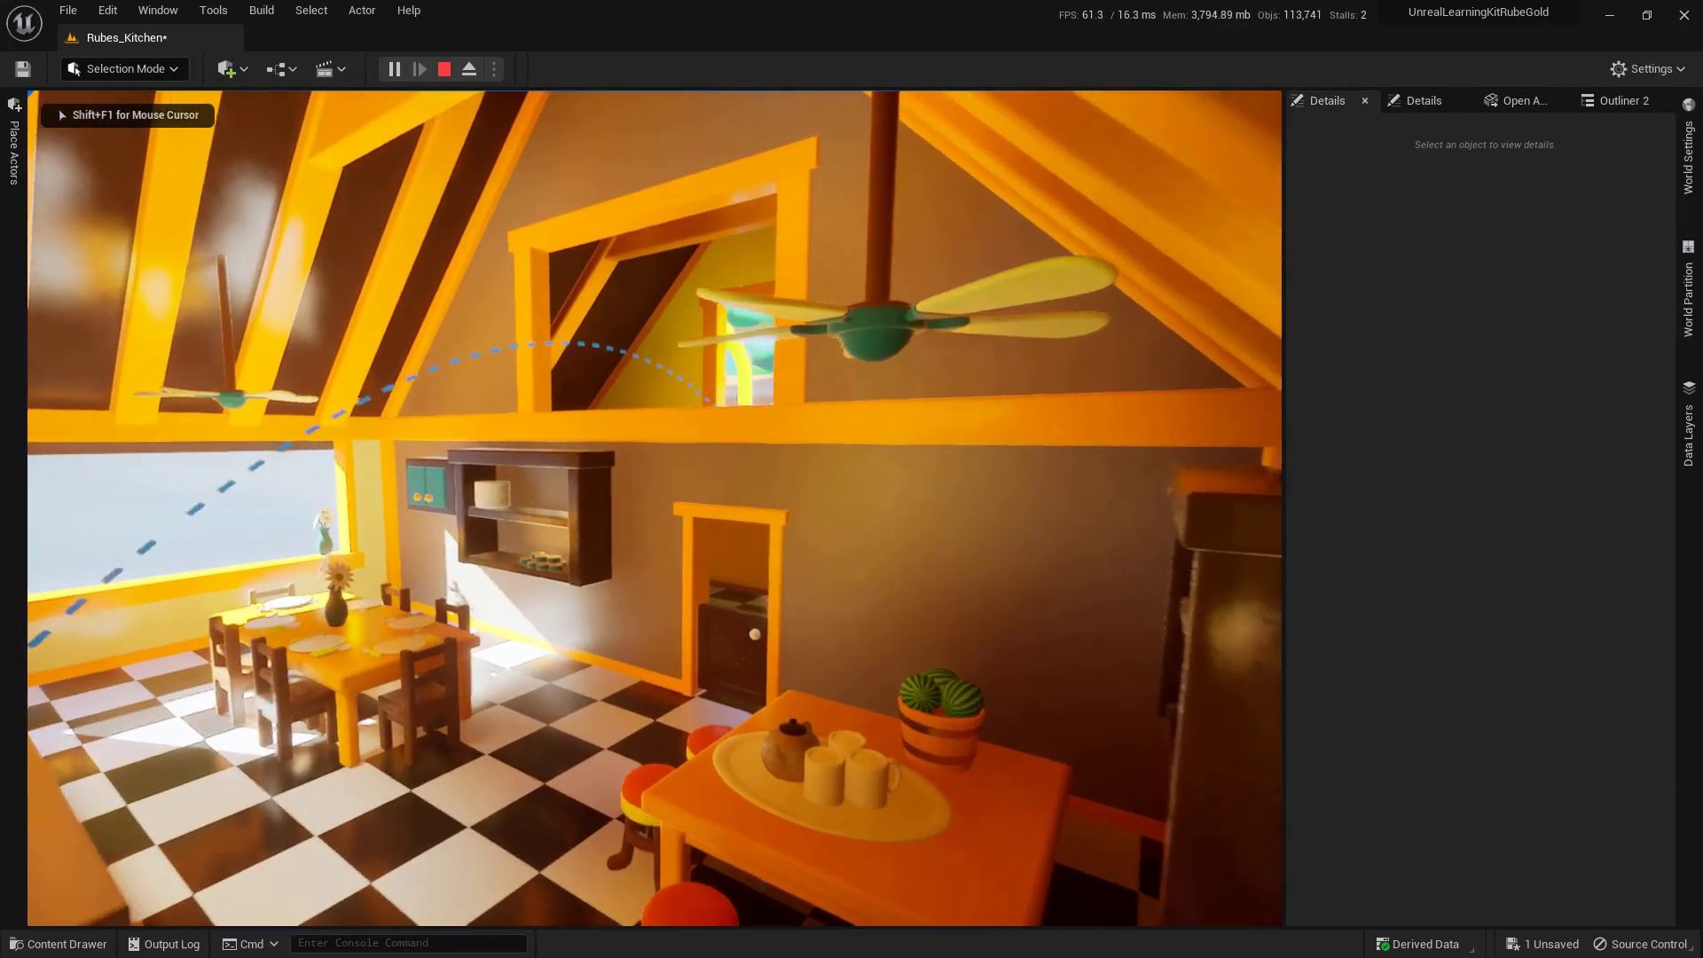
key("w")
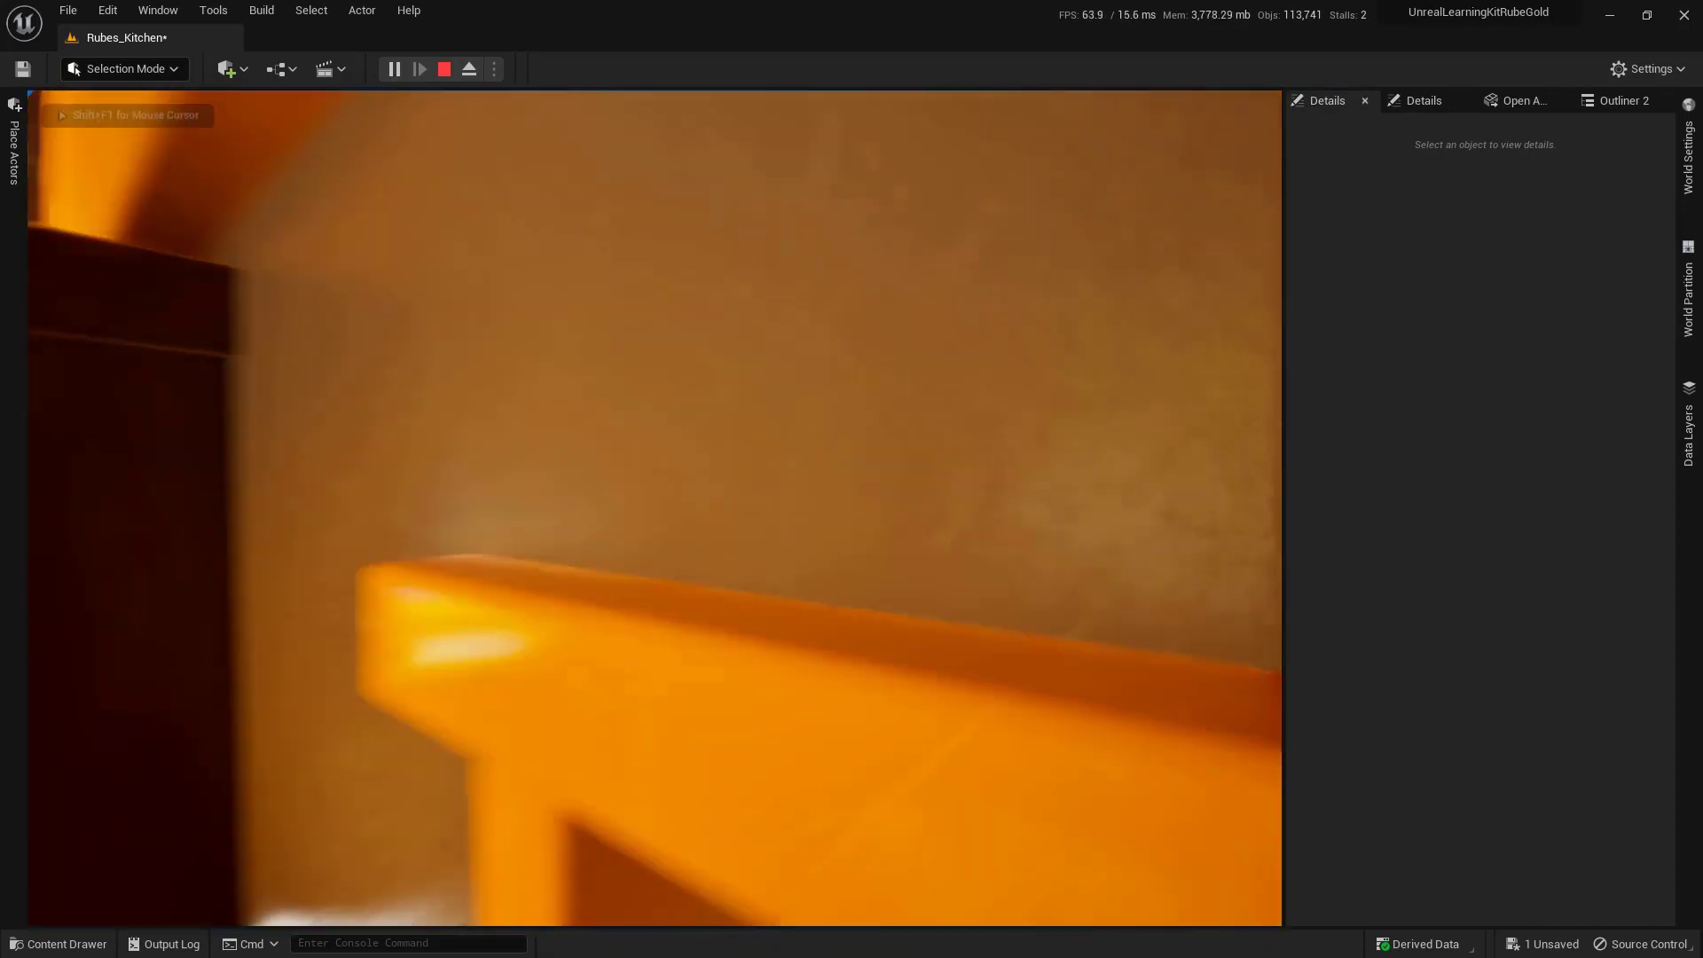
key("w")
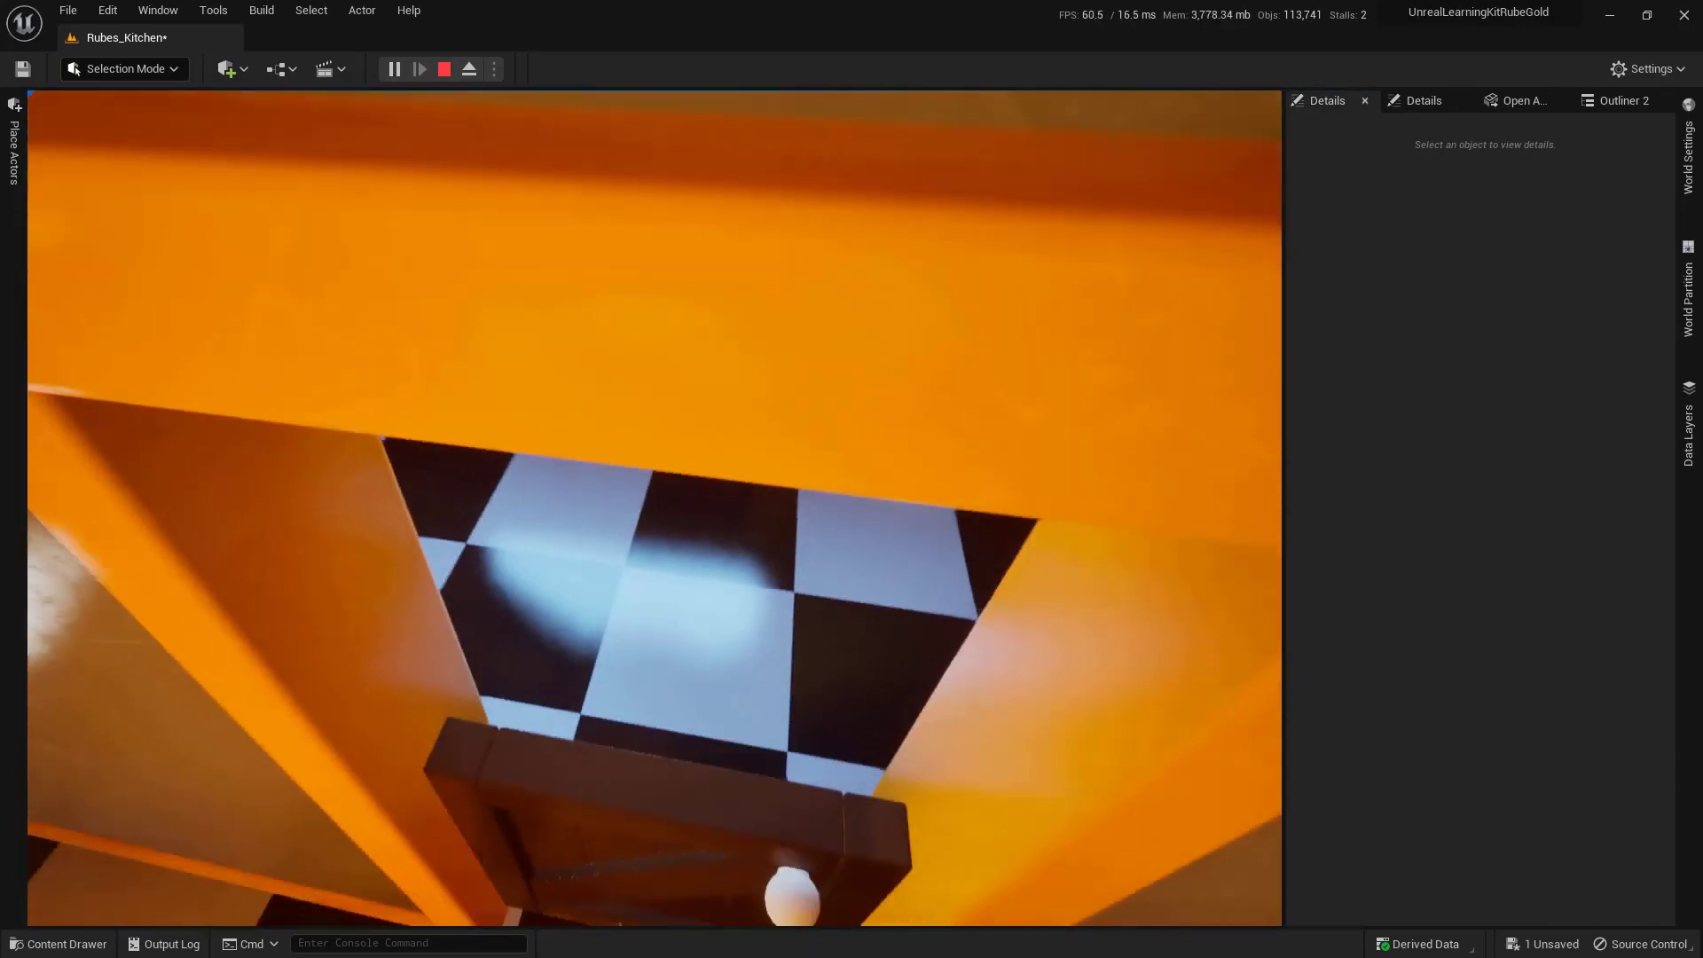
key("s")
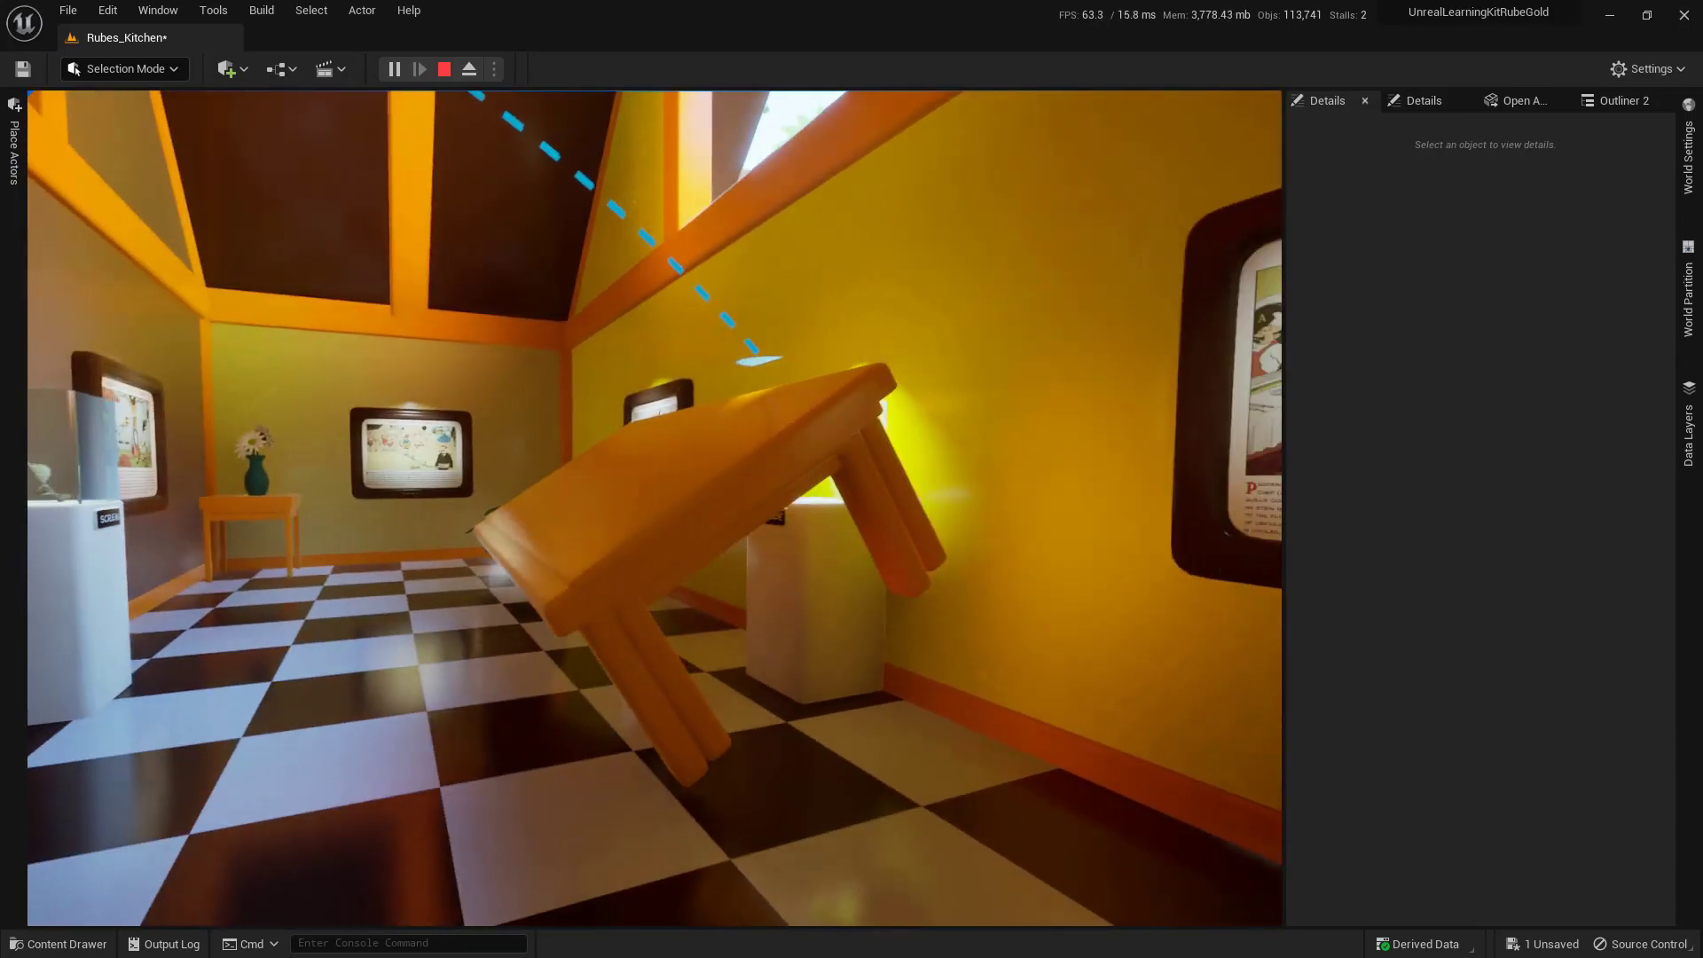
key("w")
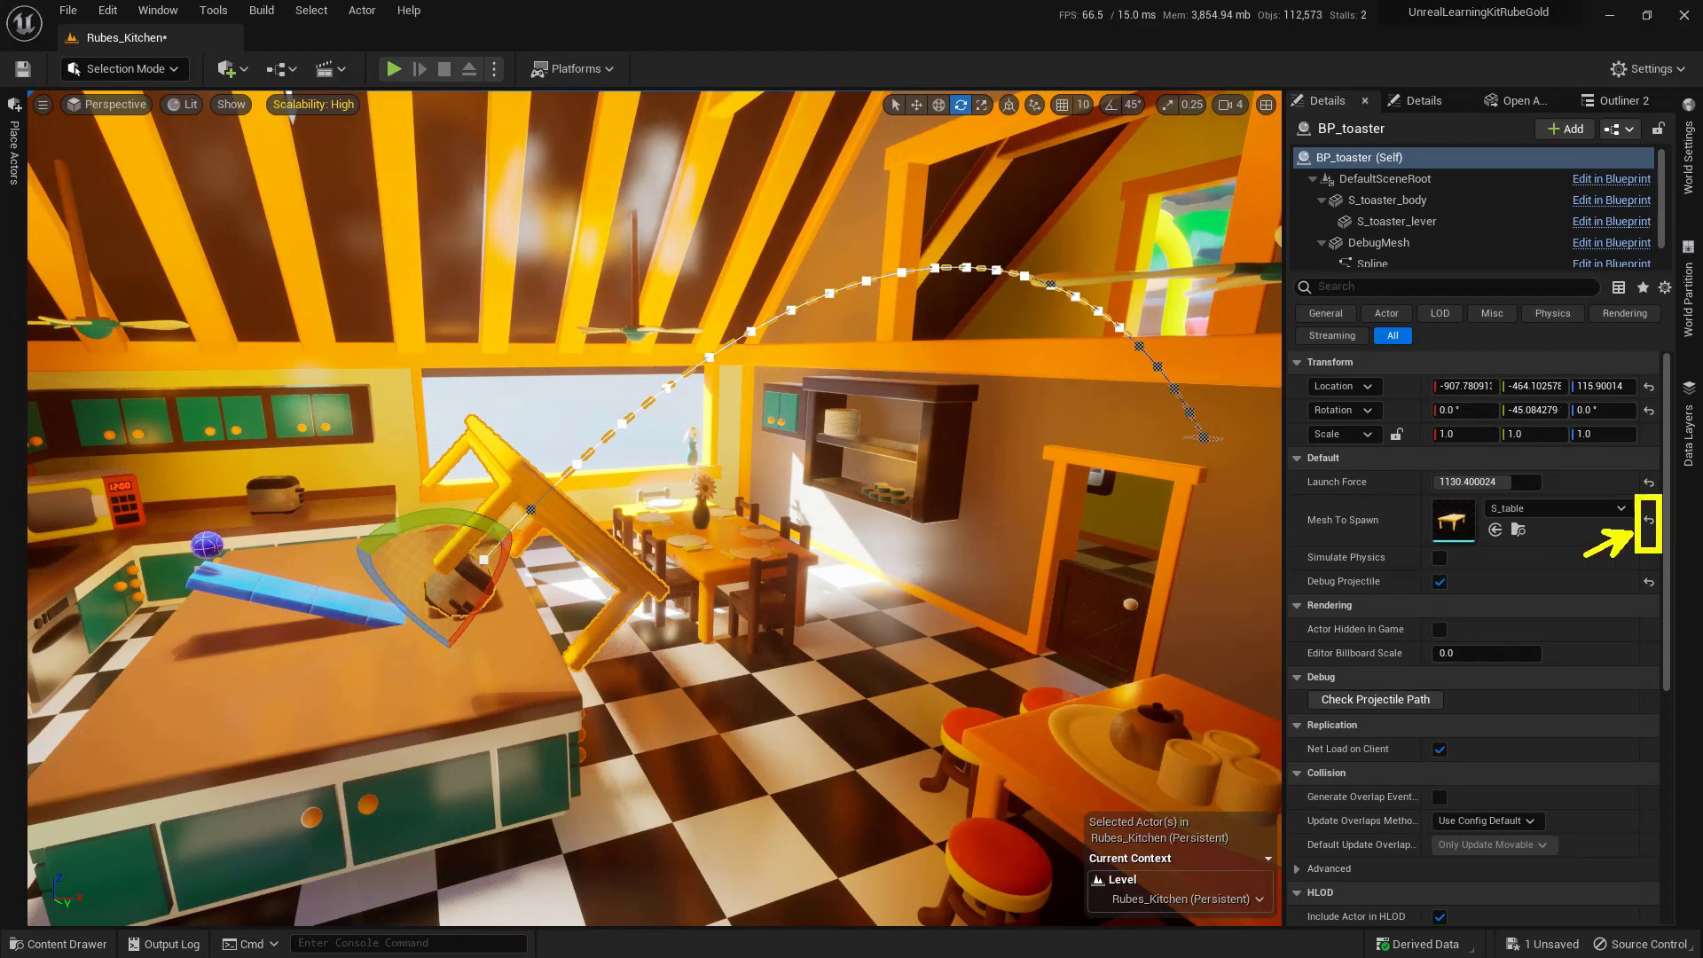
- Reset Mesh To Spawn to S_toast, enable Simulate Physics, and raise the toaster in world space
left_click(1649, 520)
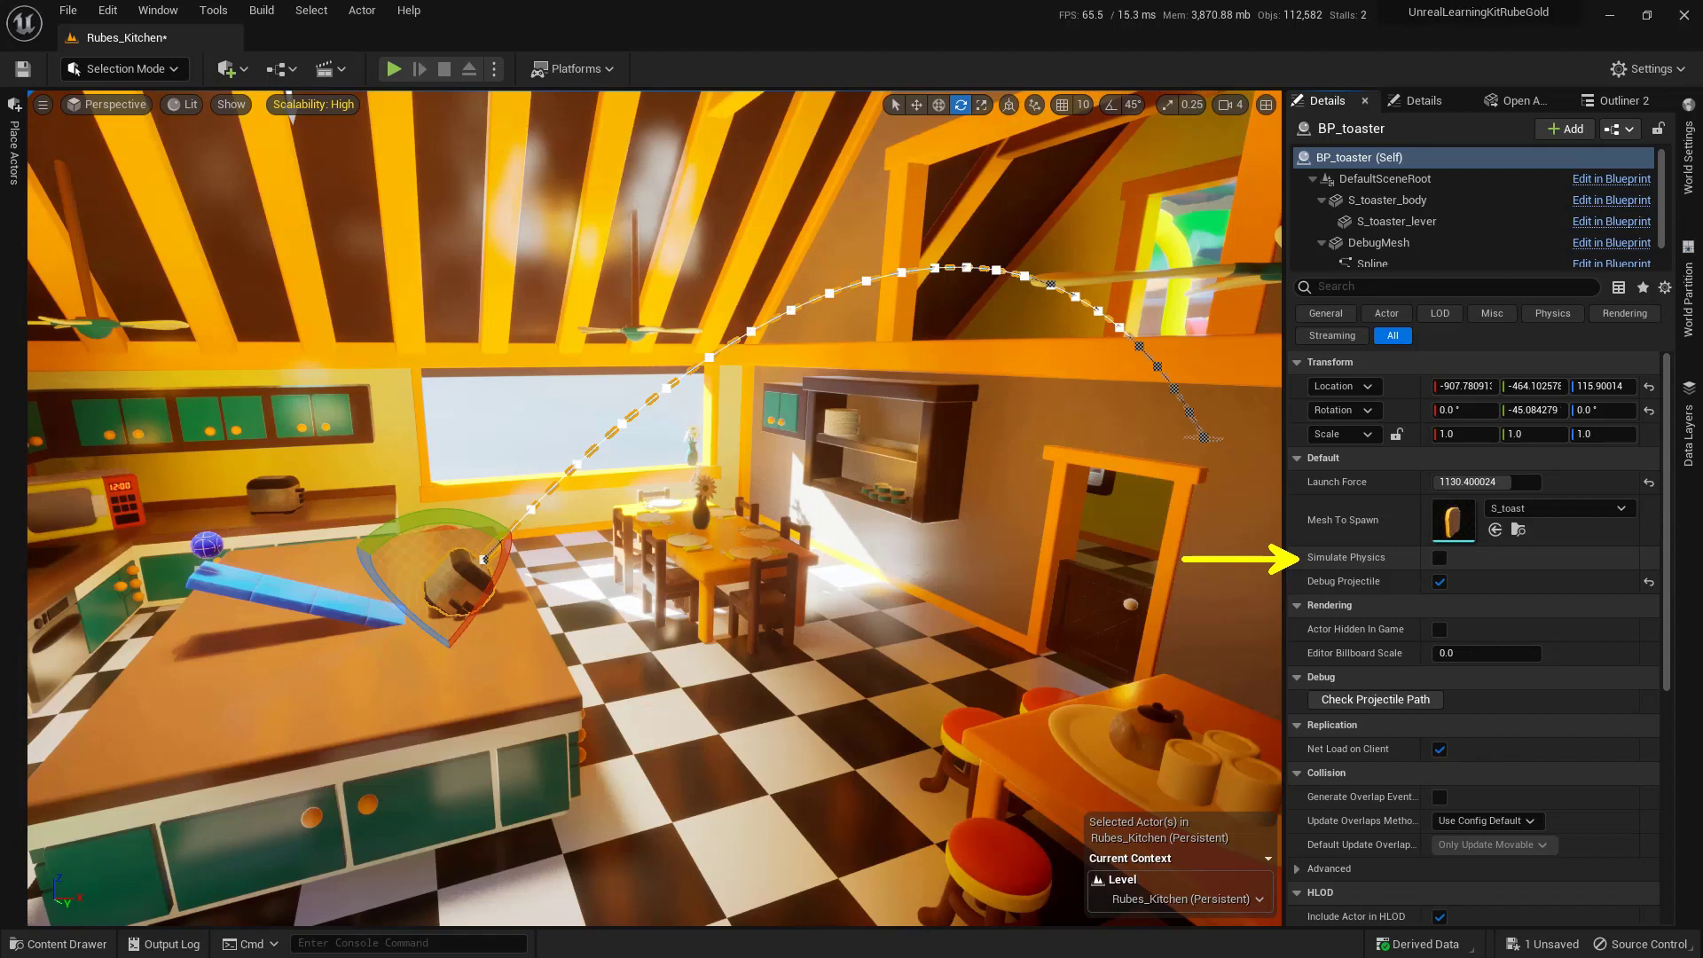
left_click(1440, 558)
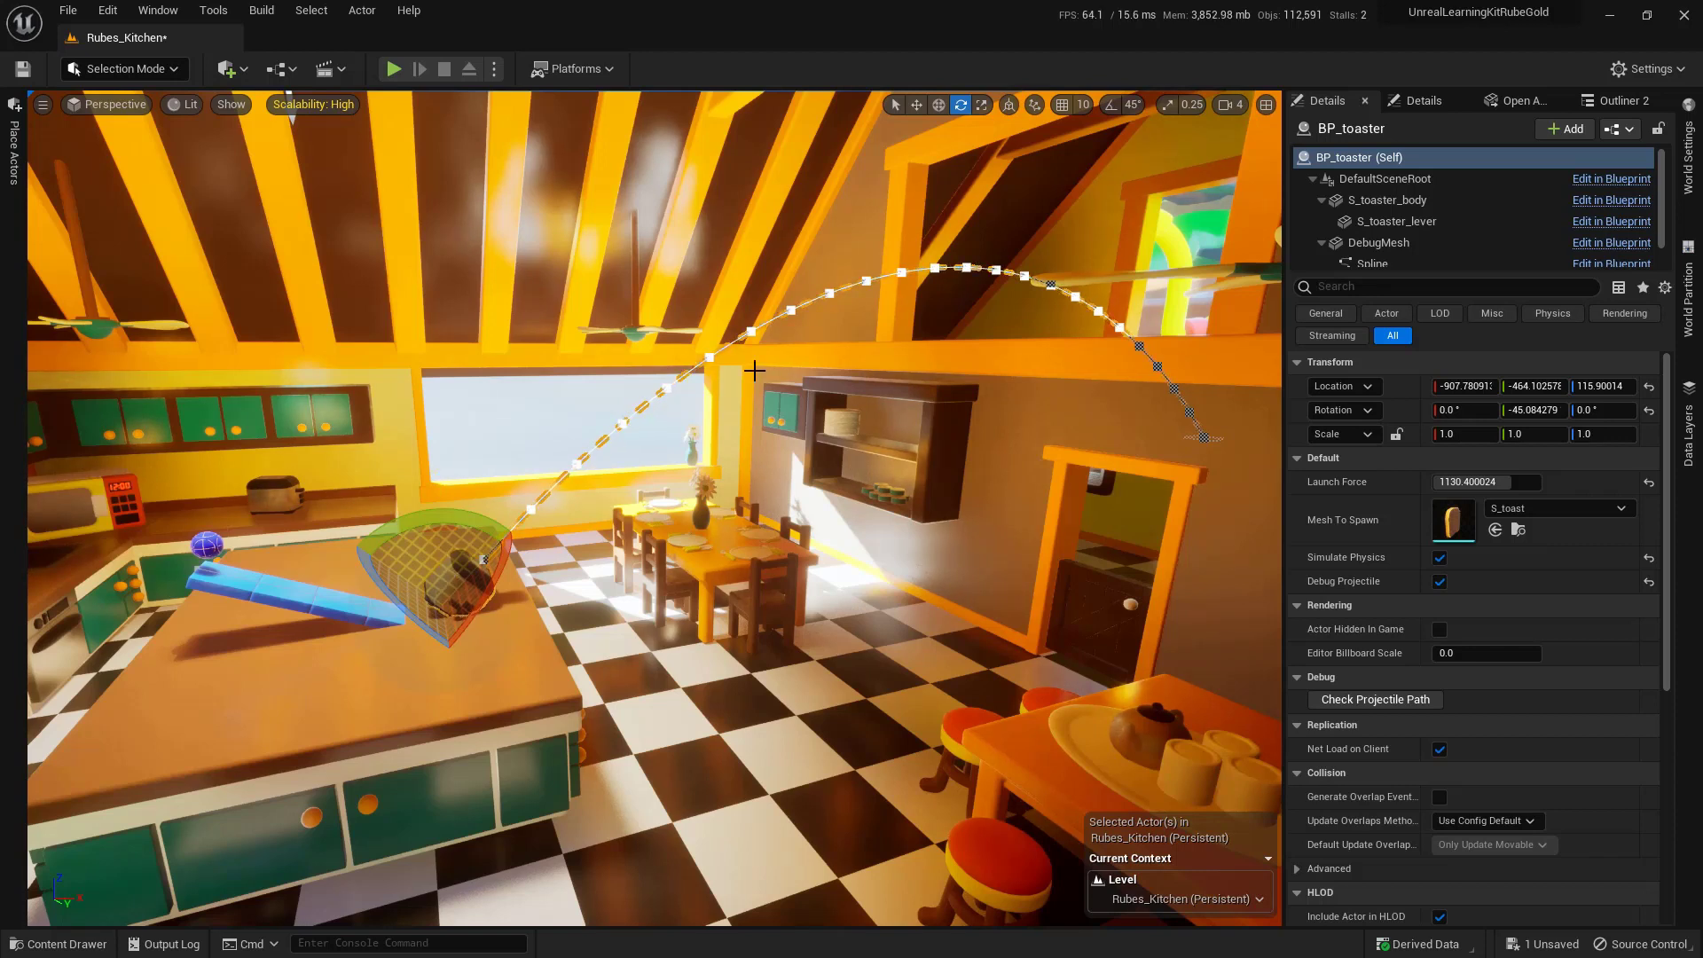
left_click(917, 106)
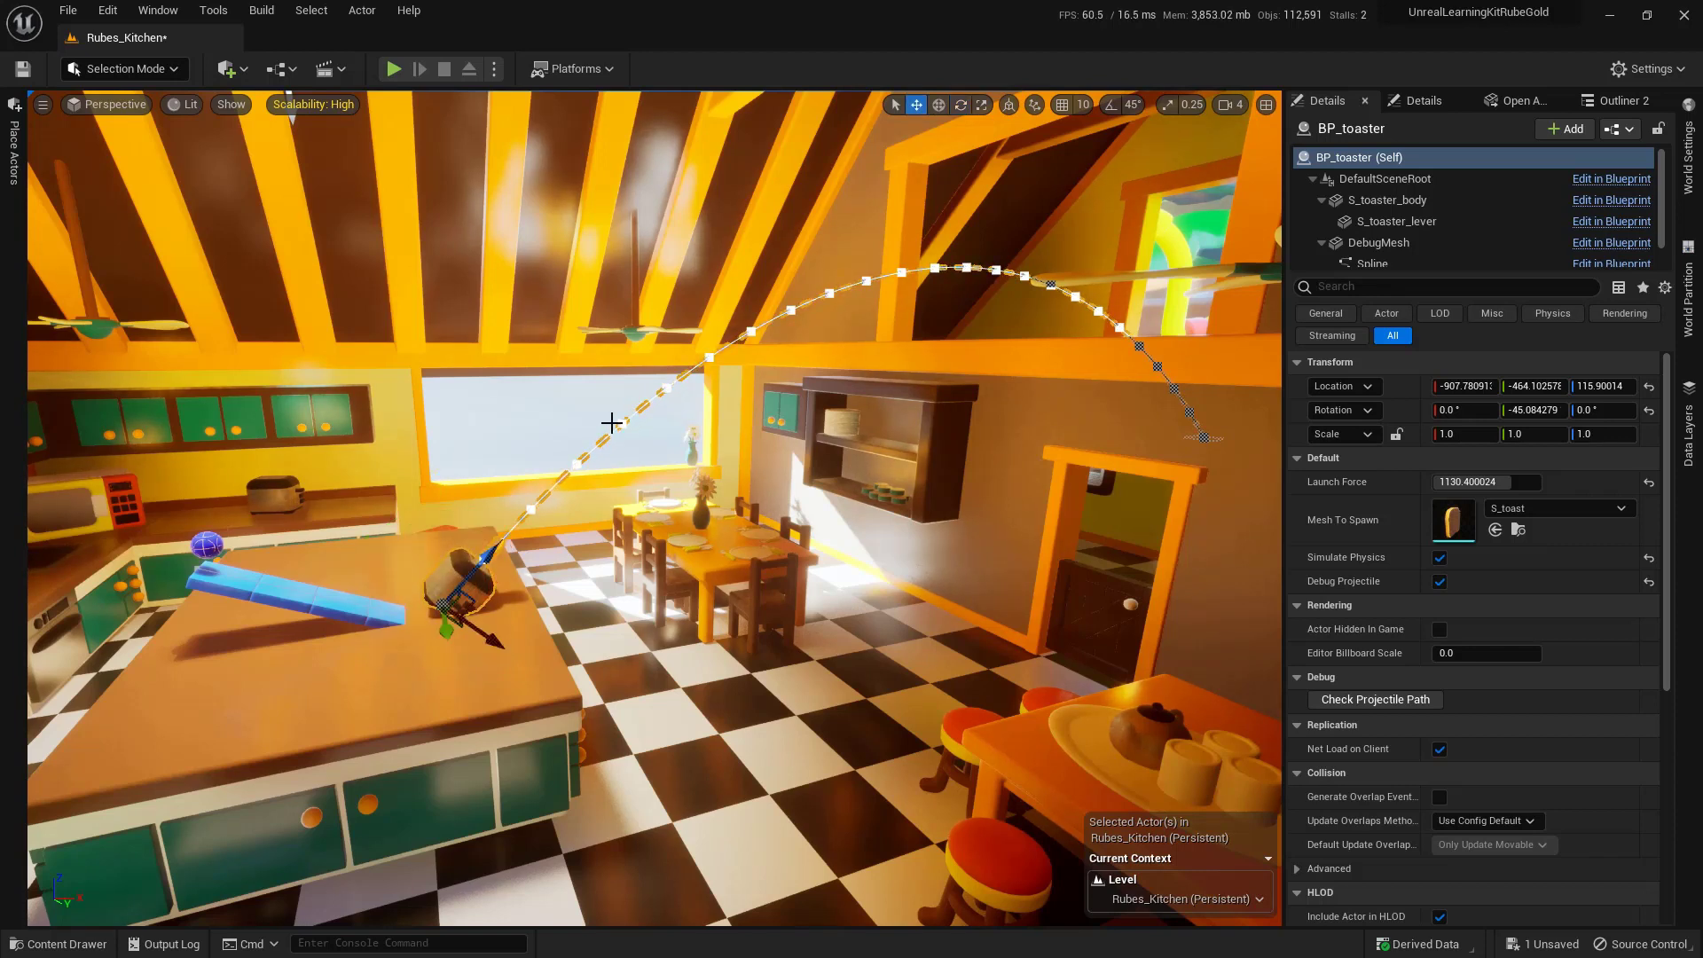
left_click(1011, 107)
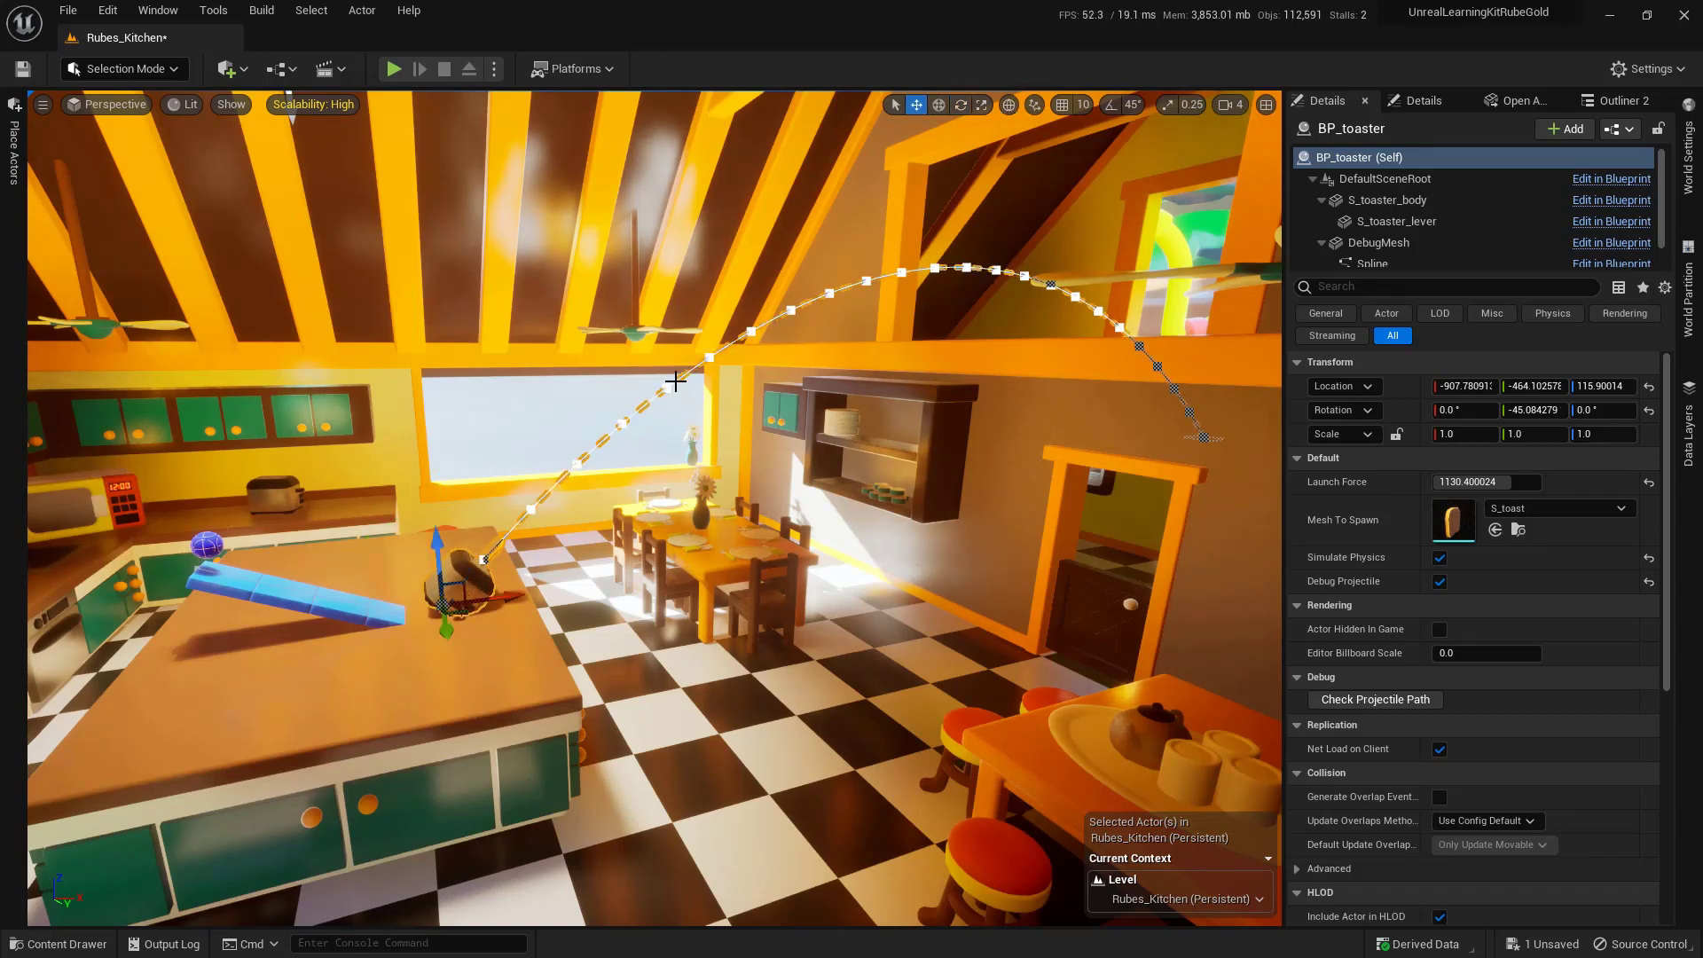
left_click_drag(439, 542, 427, 386)
- Move BP_Ball further left along the counter and start a test run with Alt+P
left_click(207, 544)
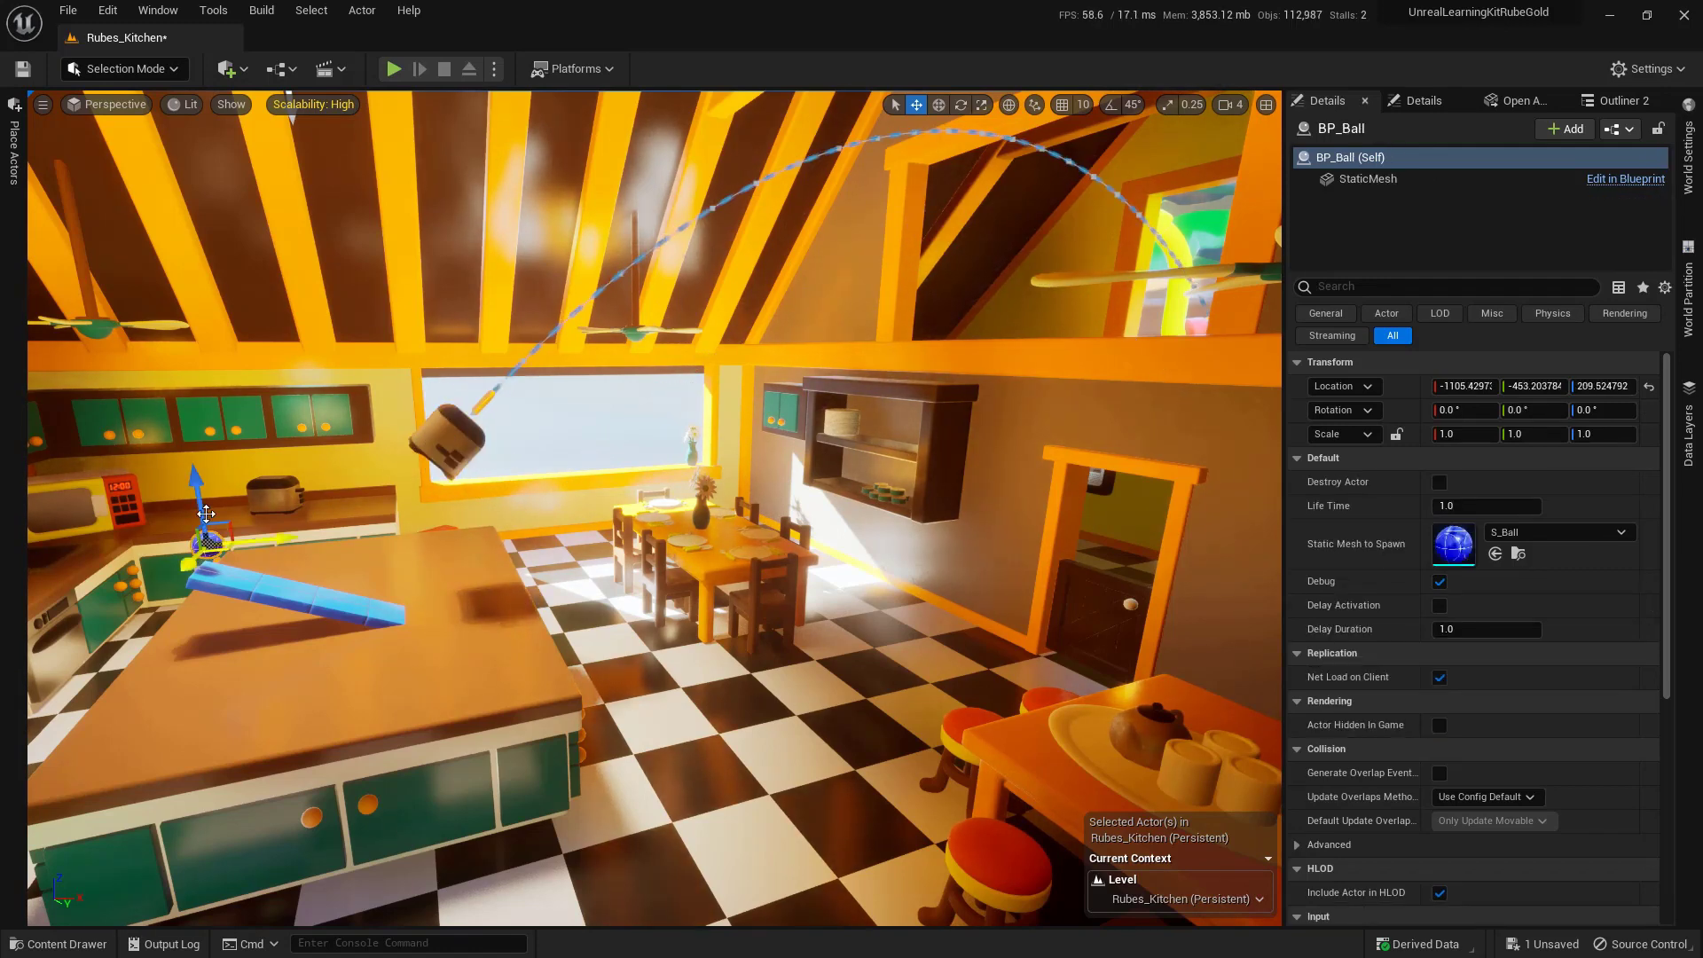
left_click_drag(283, 541, 183, 564)
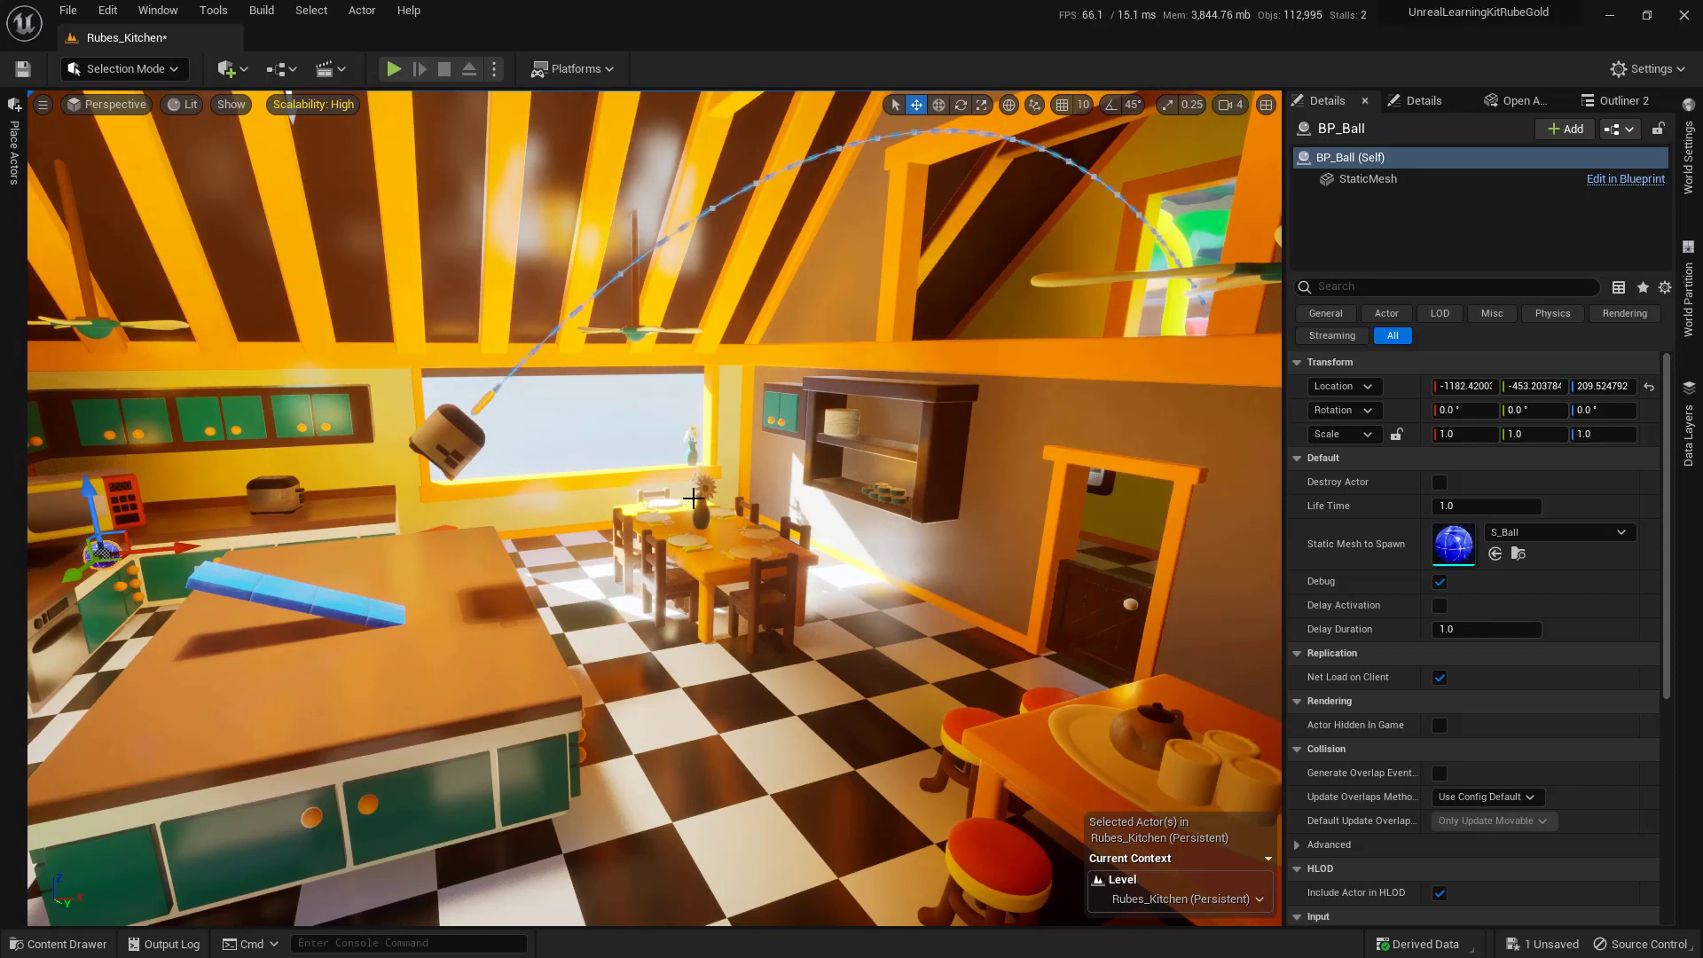
left_click_drag(448, 364, 506, 474)
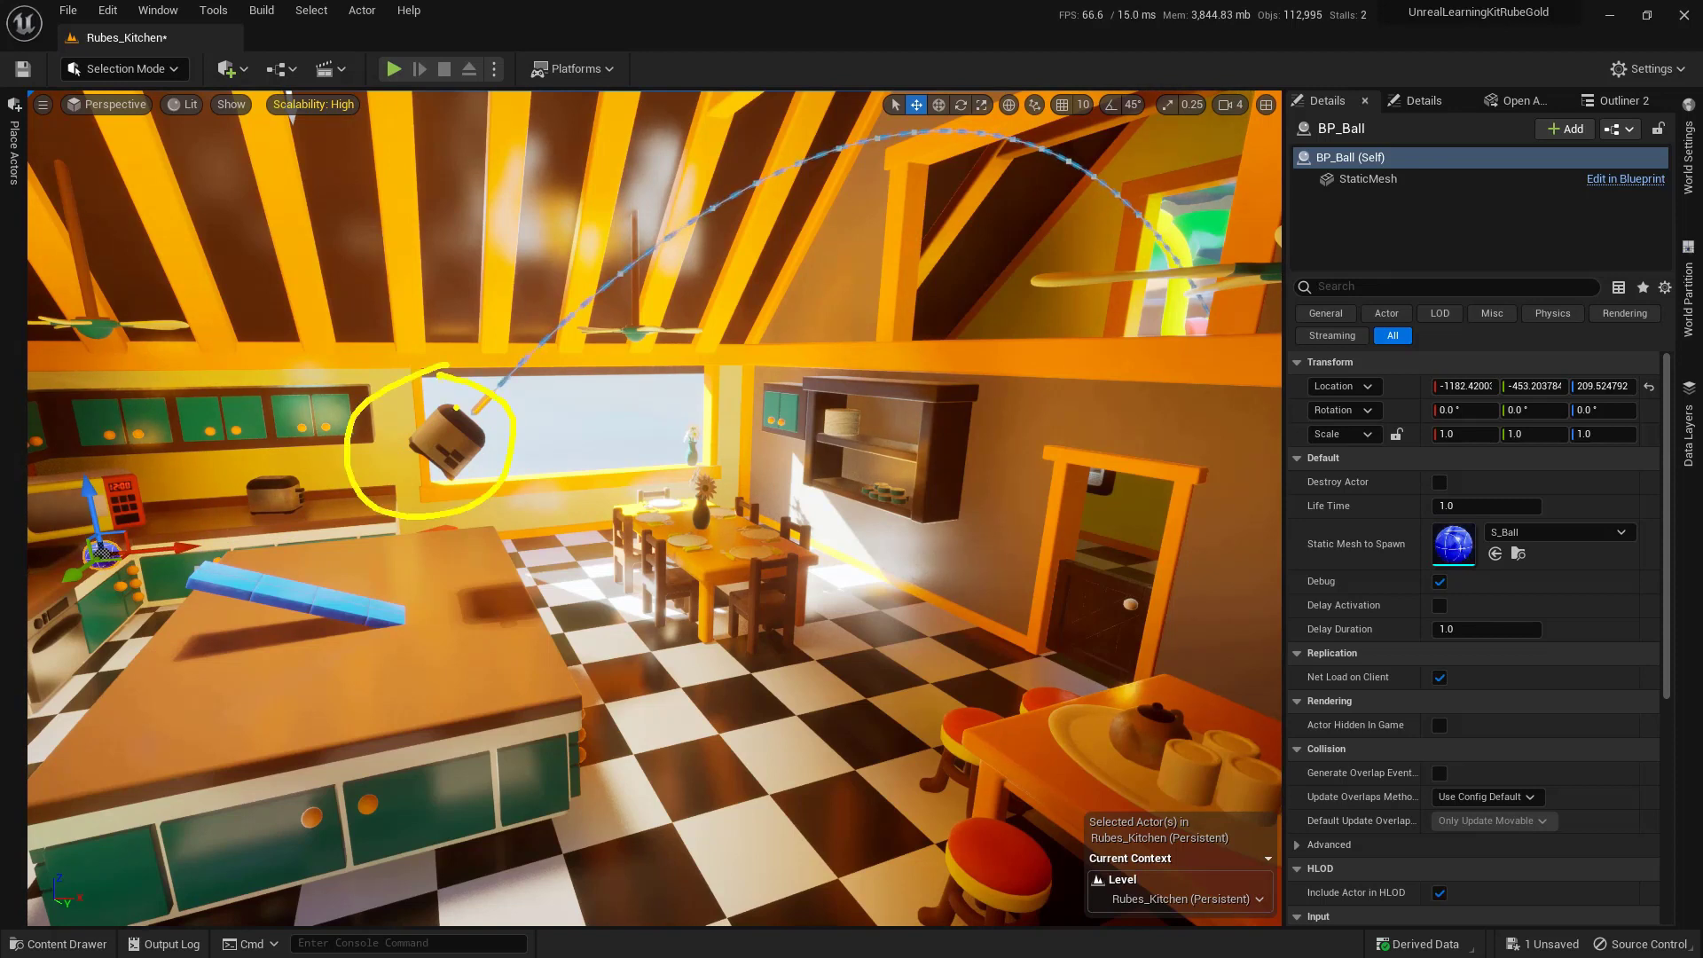
key("Escape")
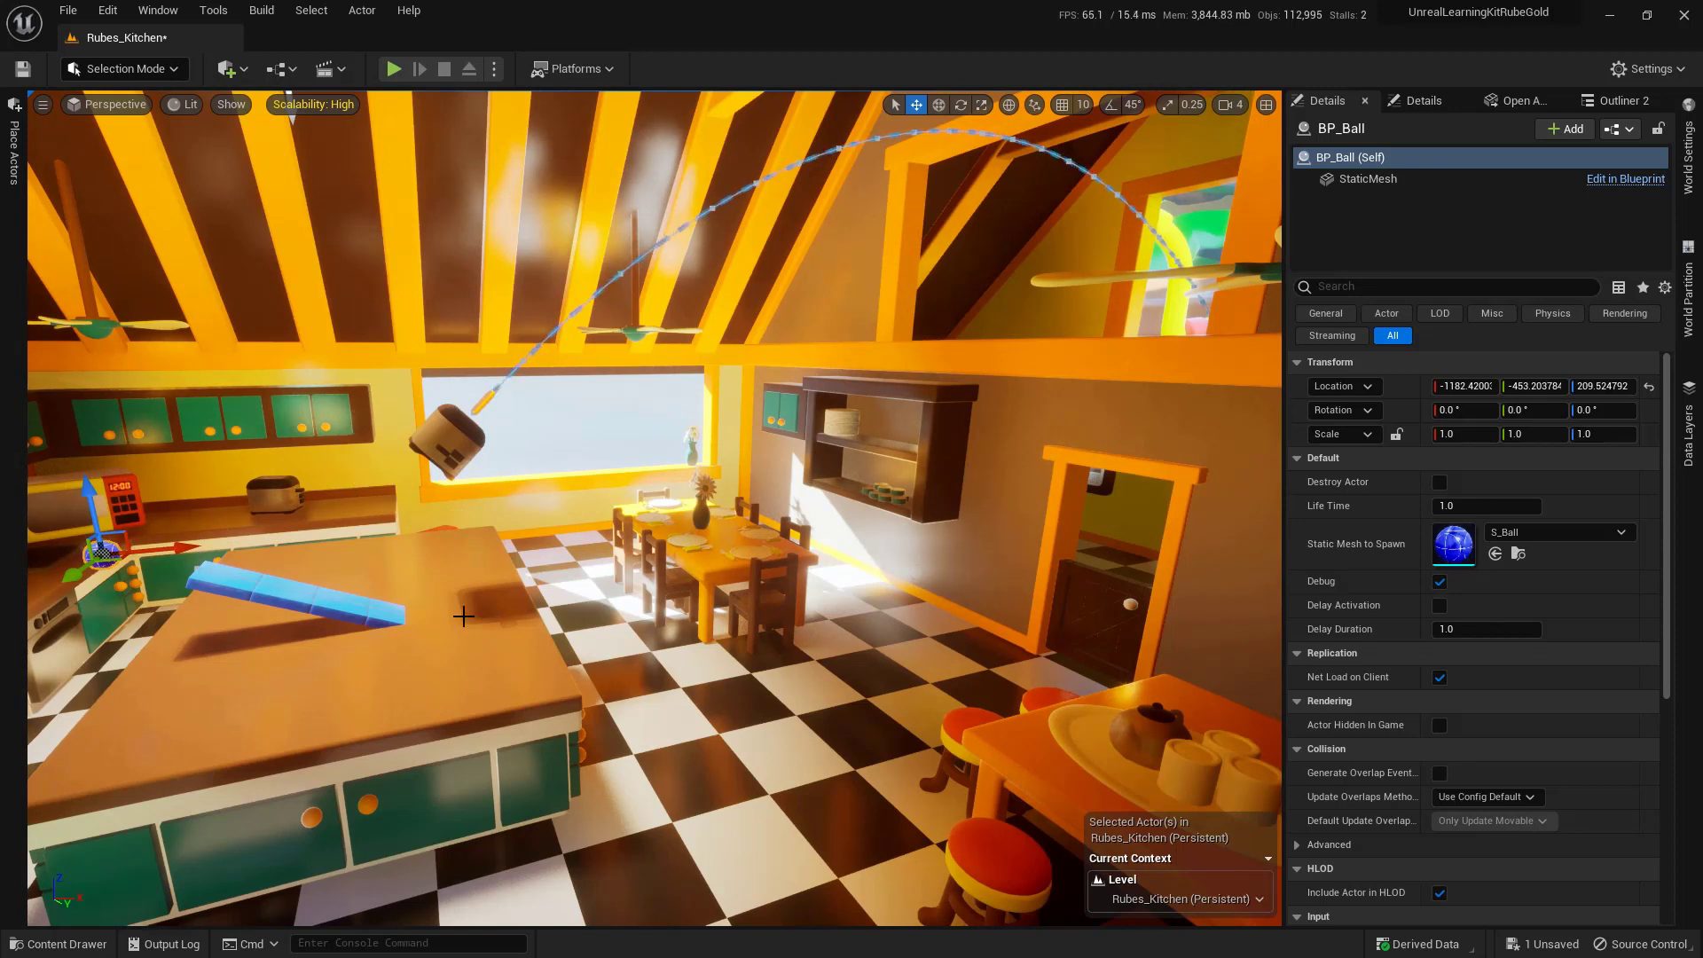
left_click_drag(463, 593, 463, 488)
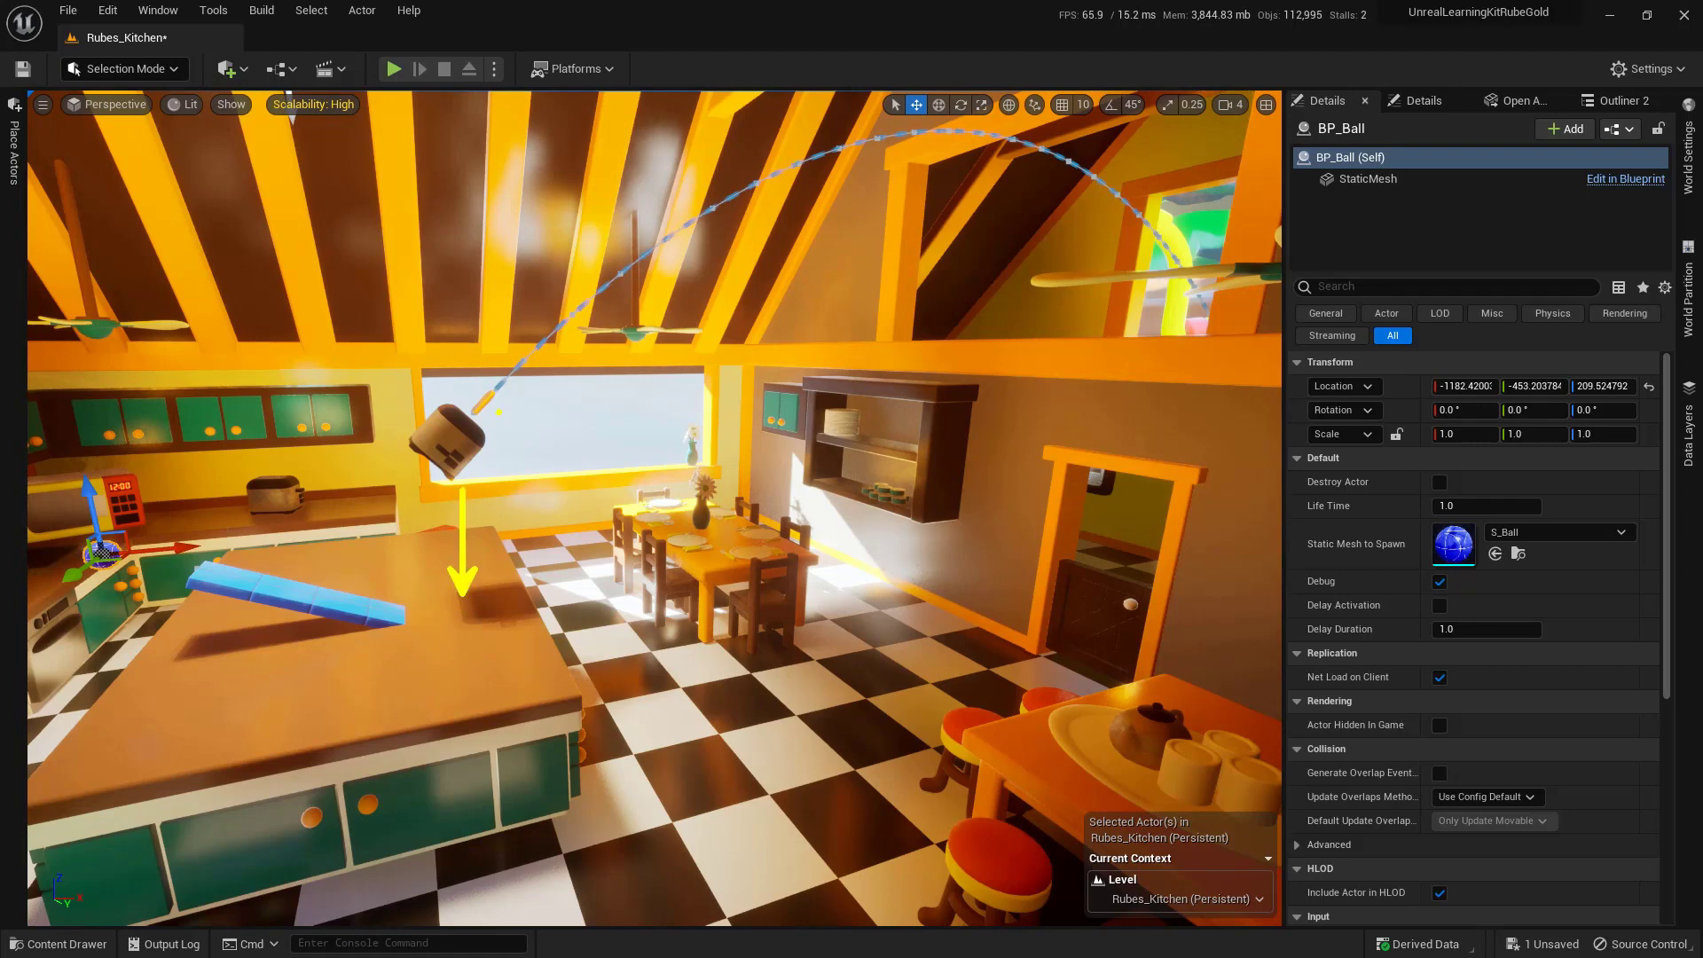
left_click_drag(699, 420, 566, 525)
key("Escape")
key("alt+p")
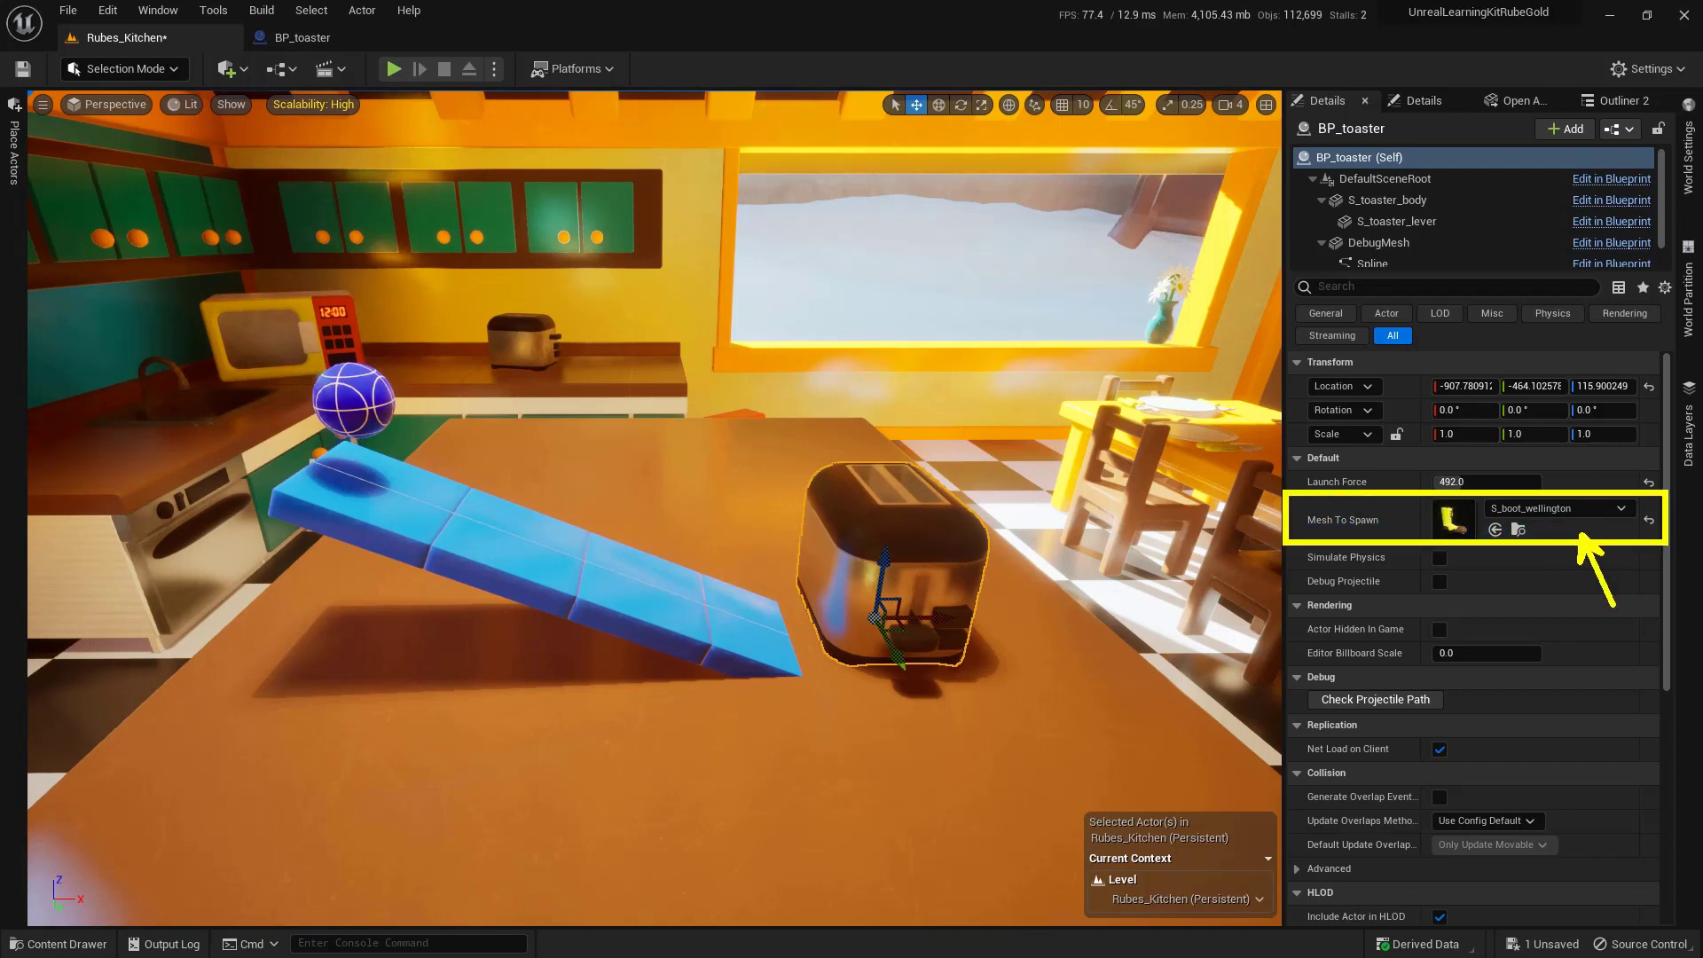
- Run and stop a test play that pops wellington boots onto the counter
left_click(393, 69)
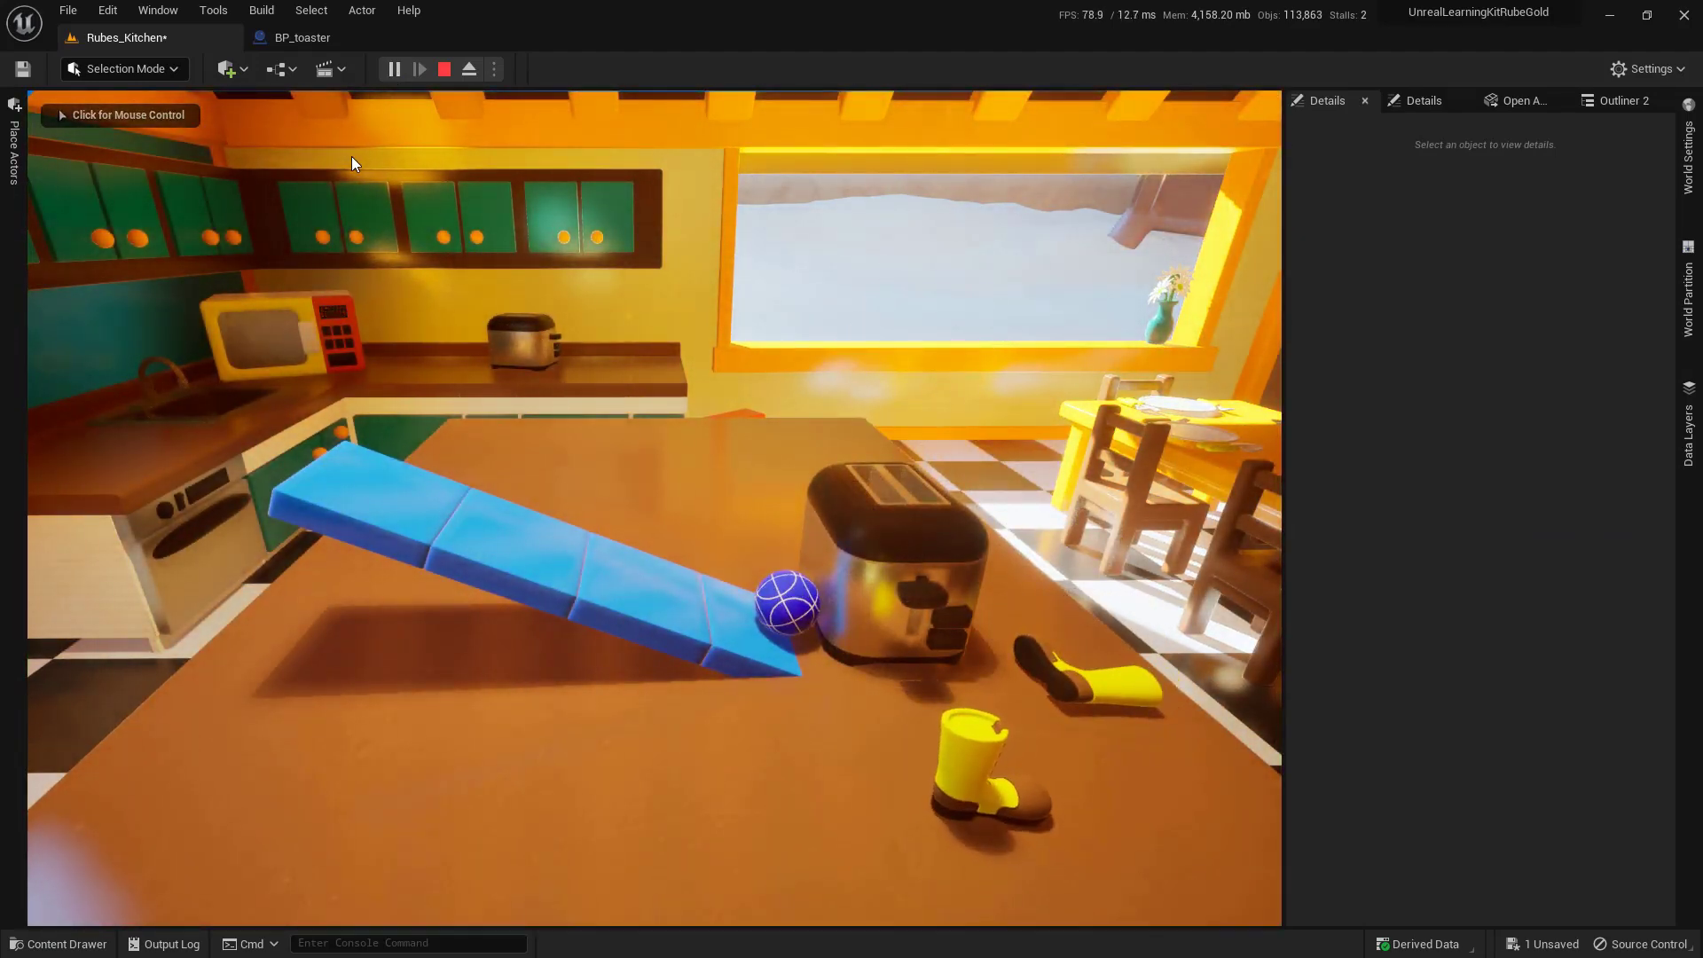
key("Escape")
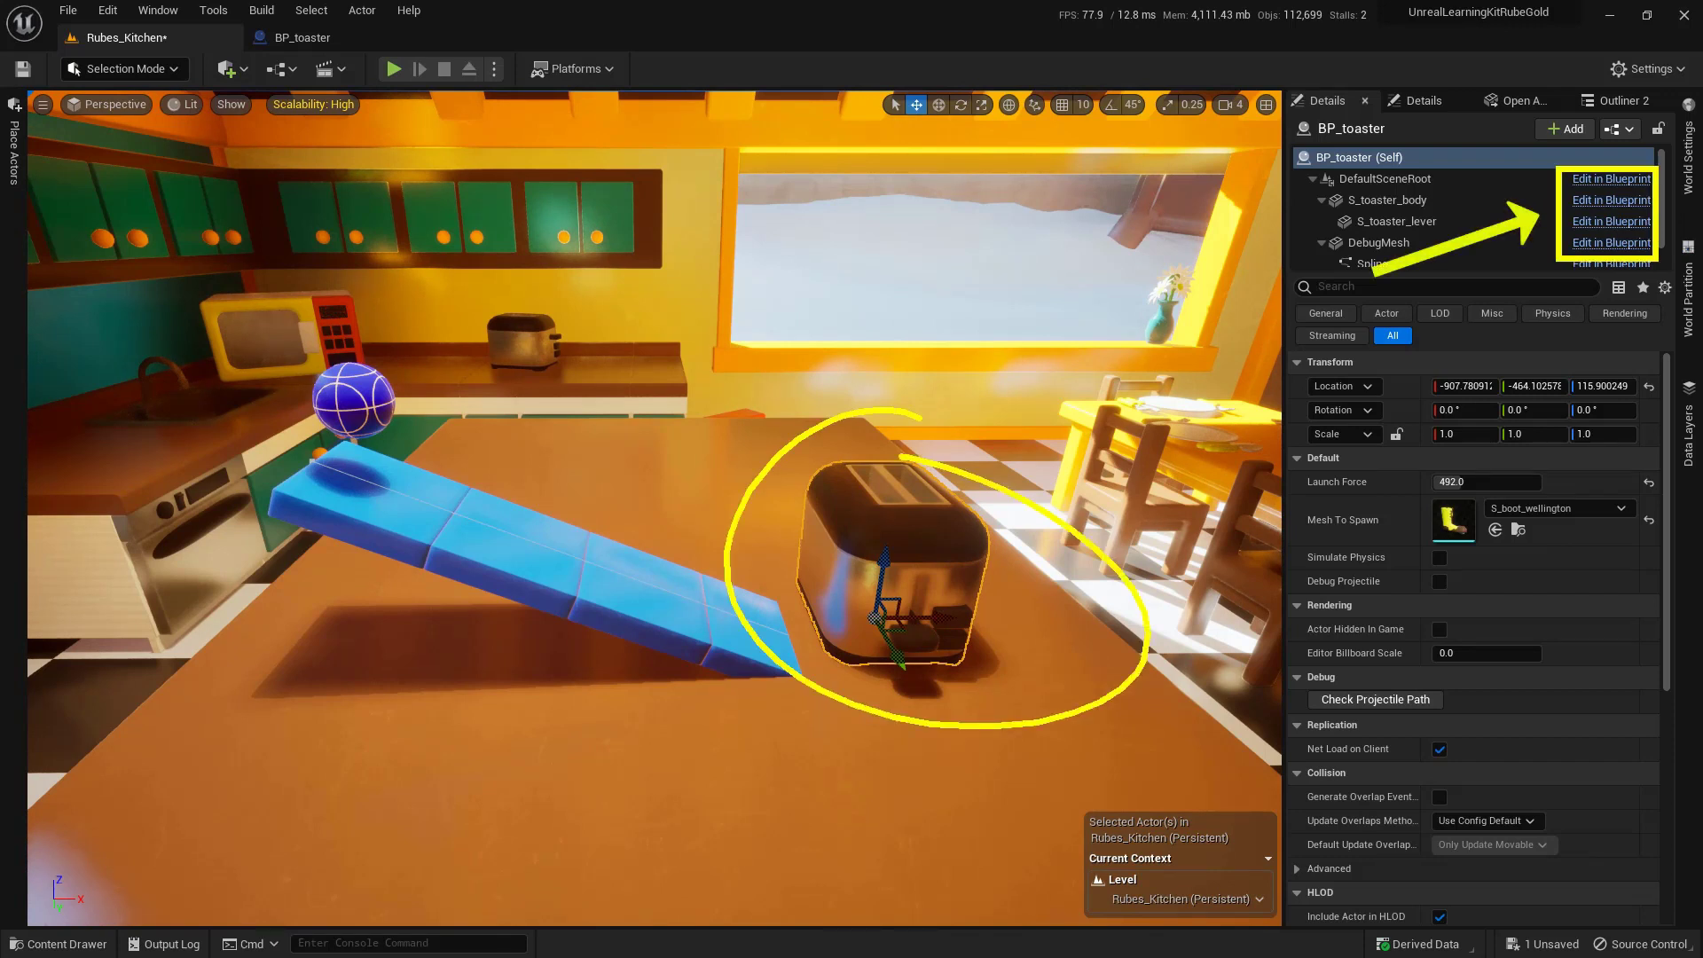
- Inspect the Spawns Toast sequence in BP_toaster's Event Graph, then return to Rubes_Kitchen
left_click(1612, 180)
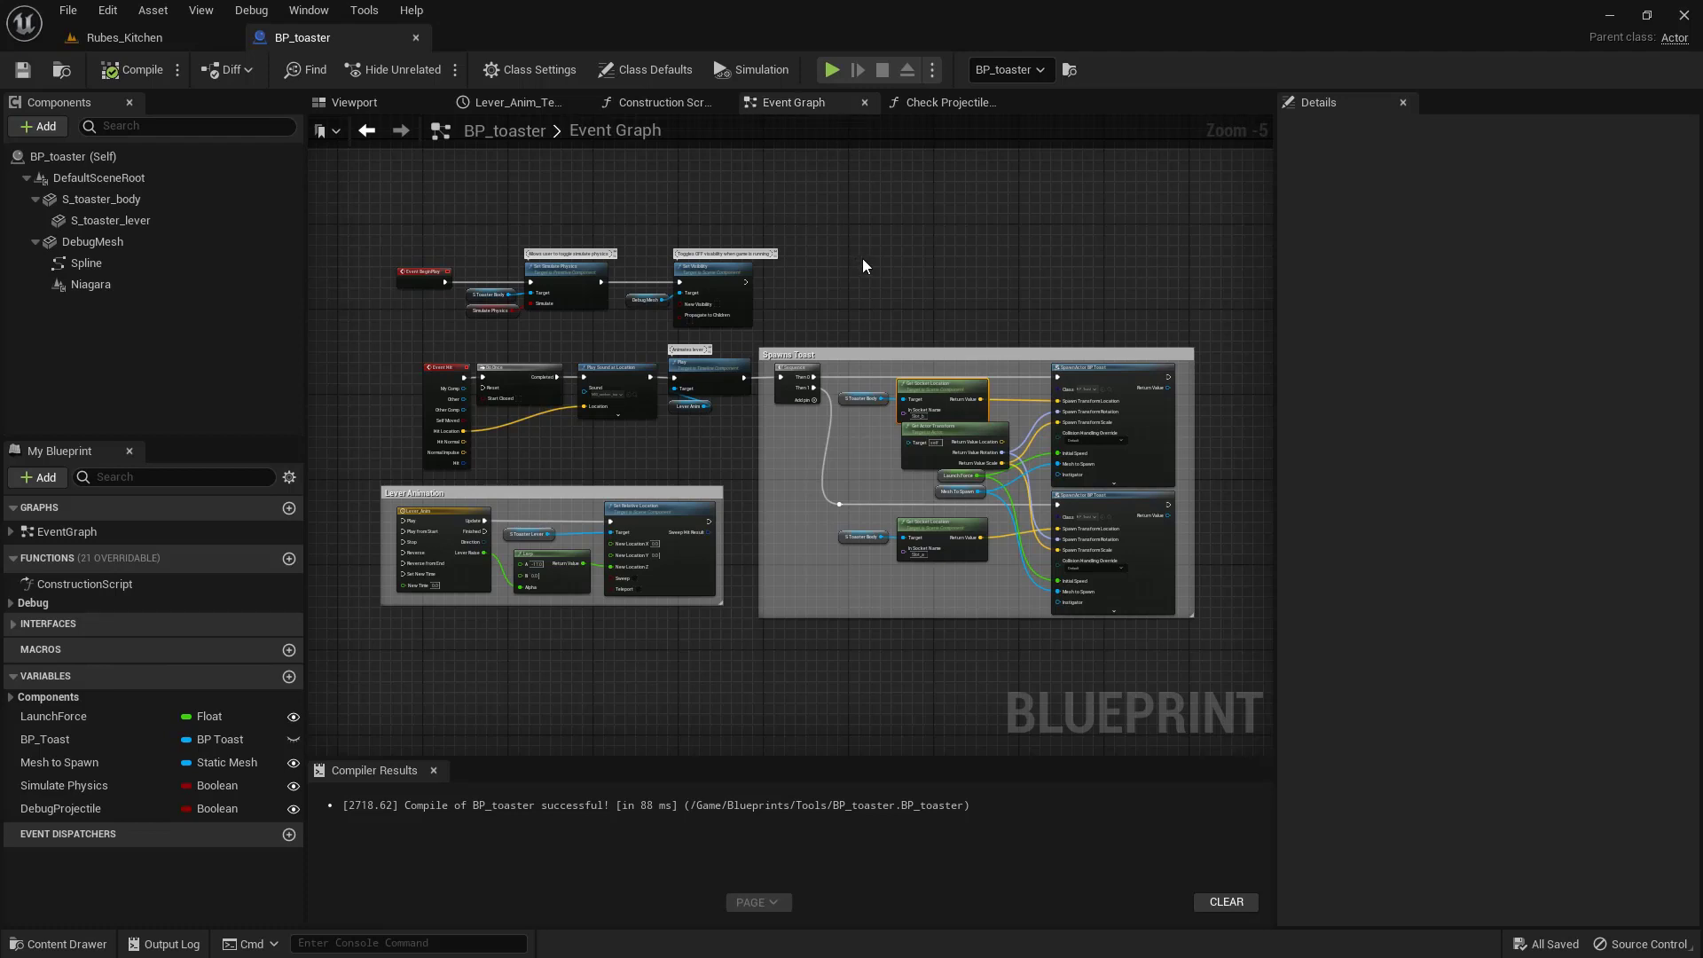
right_click_drag(909, 228, 943, 224)
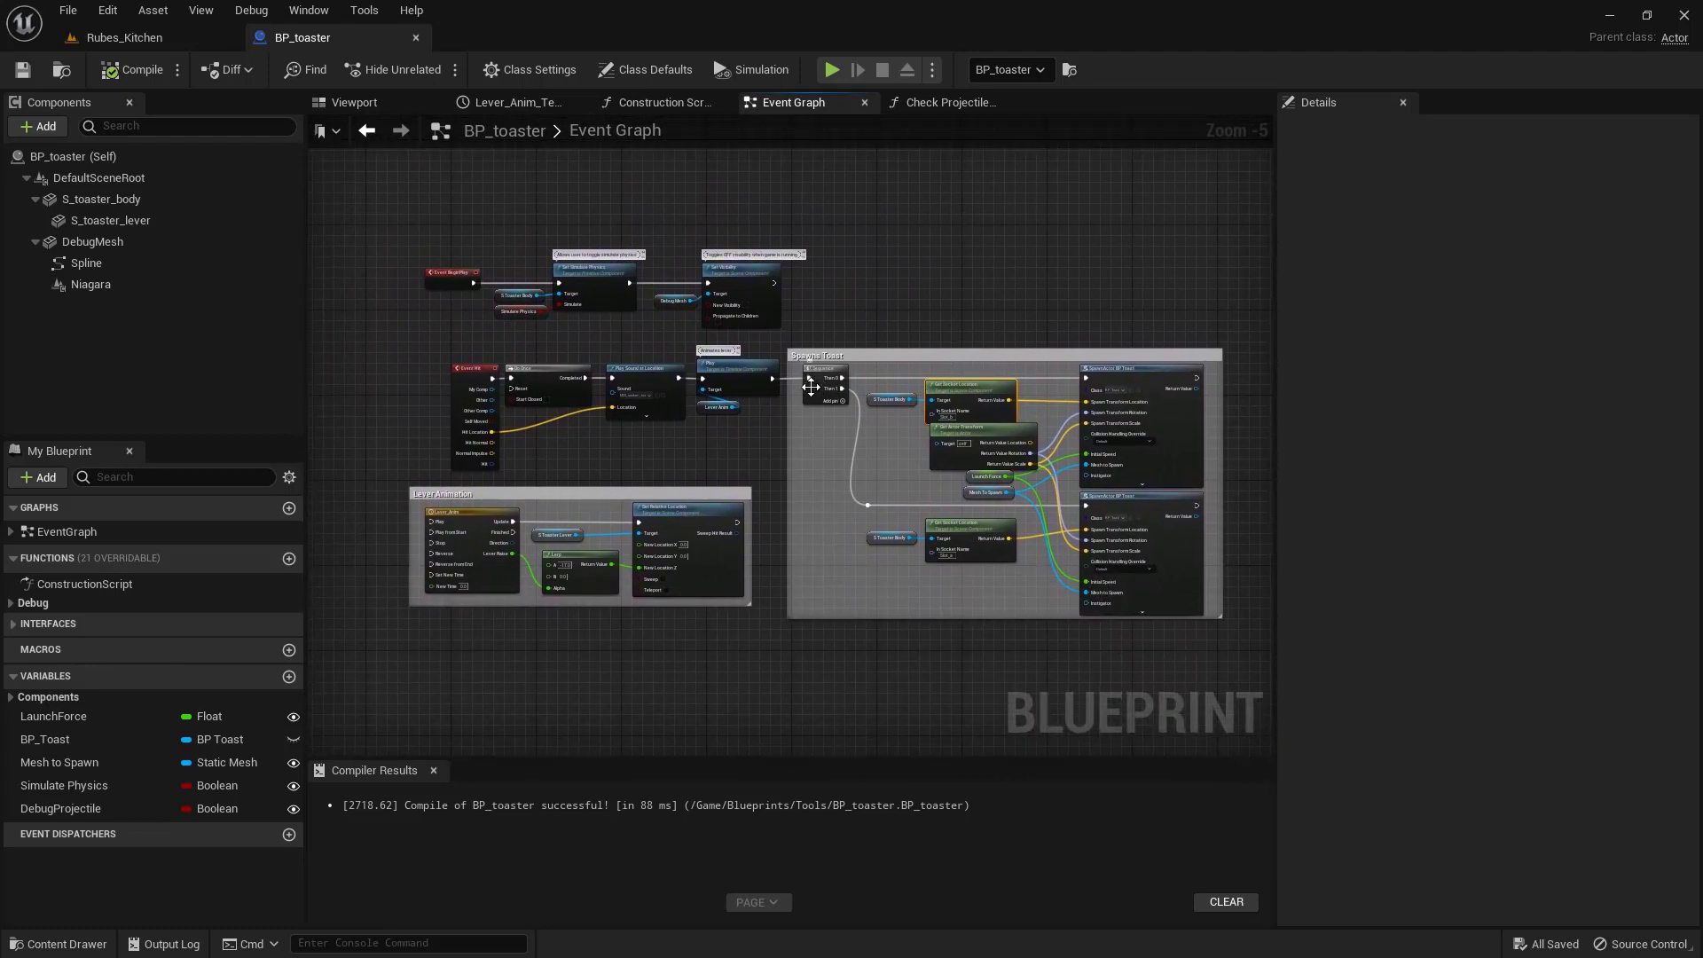
scroll(811, 393, "up", 5)
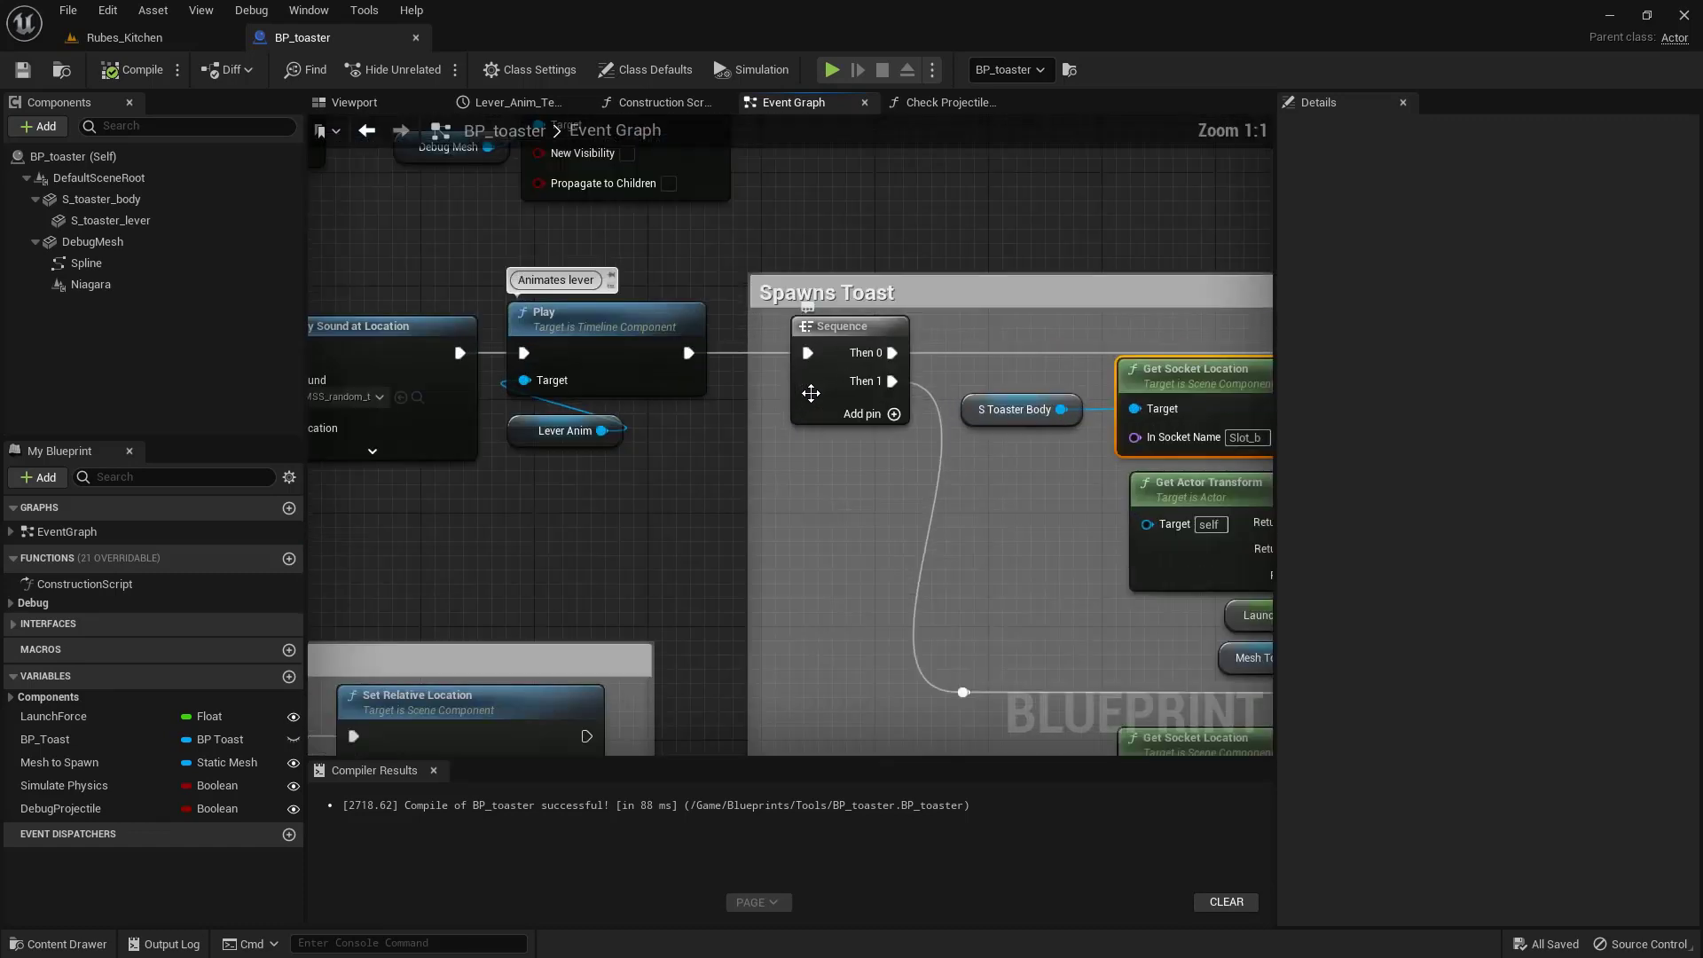
scroll(811, 393, "down", 6)
scroll(570, 318, "up", 6)
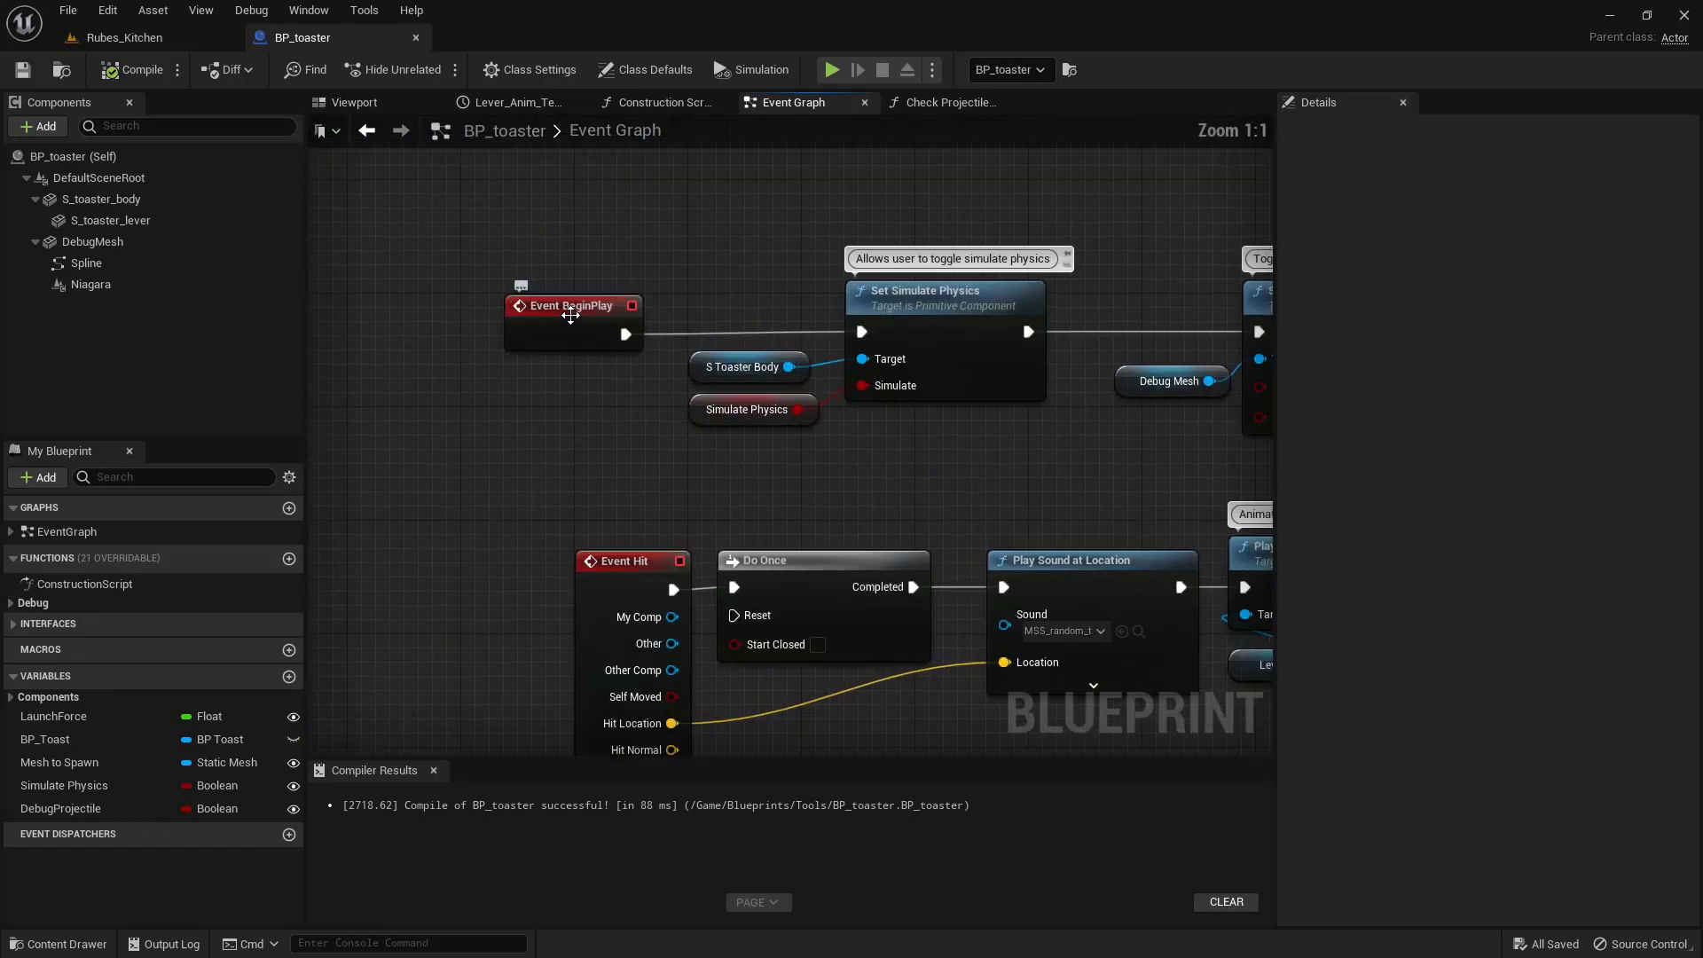
scroll(570, 319, "down", 4)
scroll(1059, 457, "up", 2)
scroll(1059, 458, "up", 2)
right_click_drag(1059, 458, 846, 386)
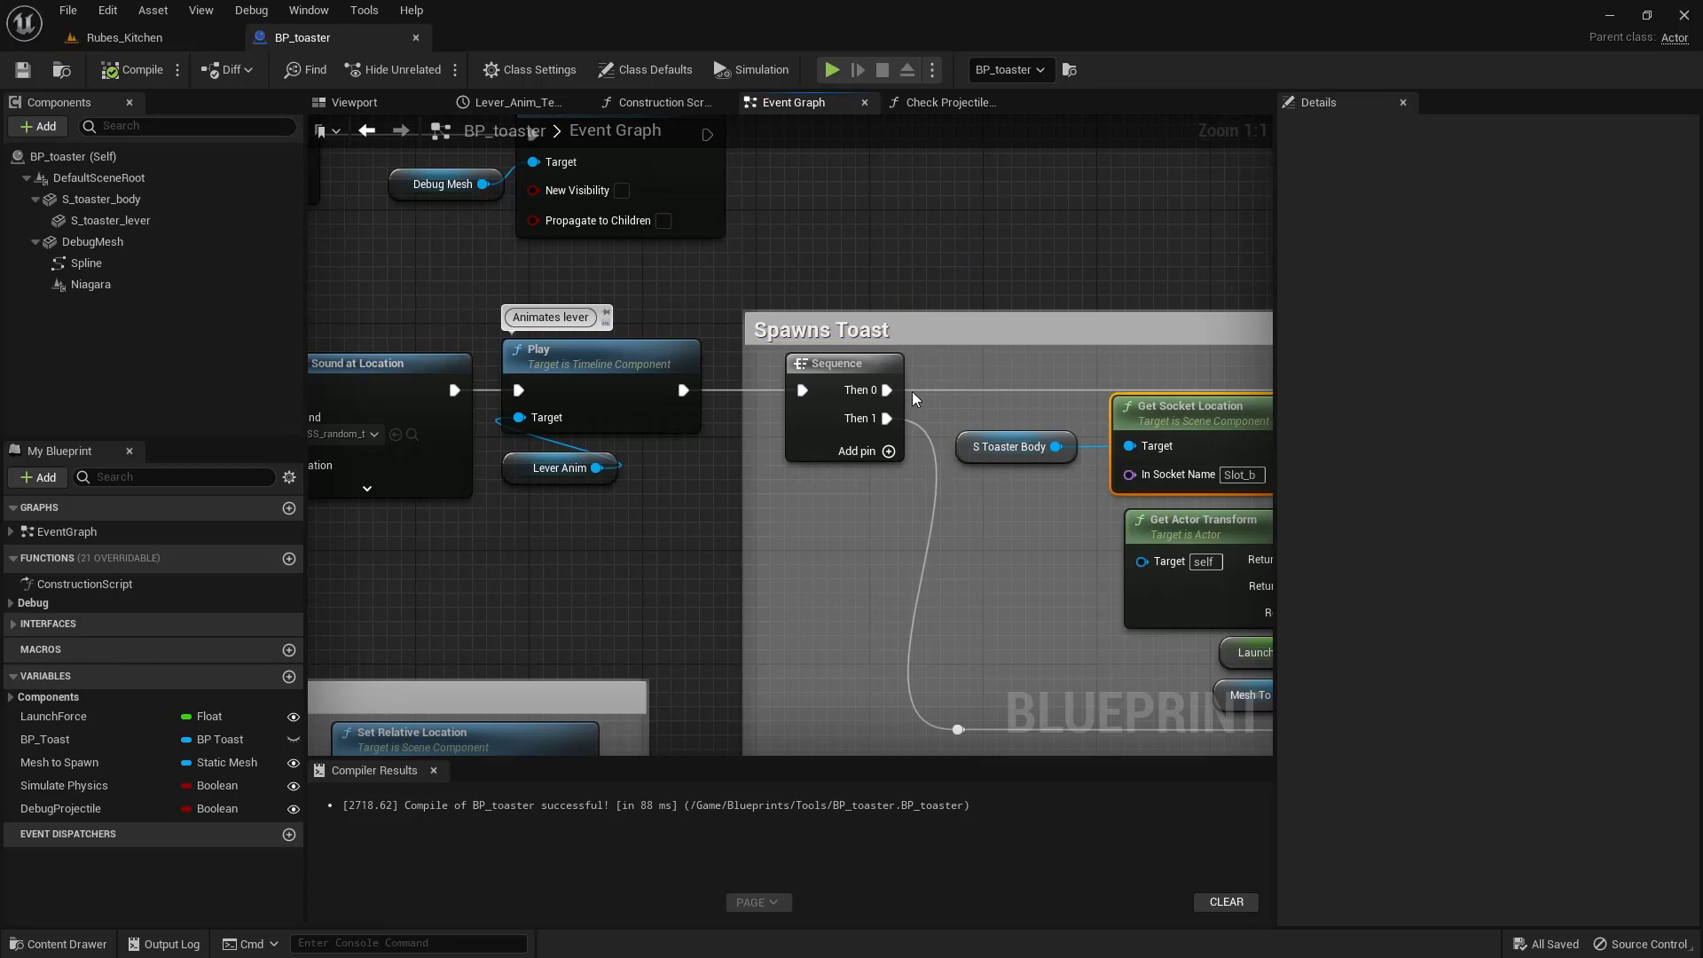
scroll(907, 405, "up", 7)
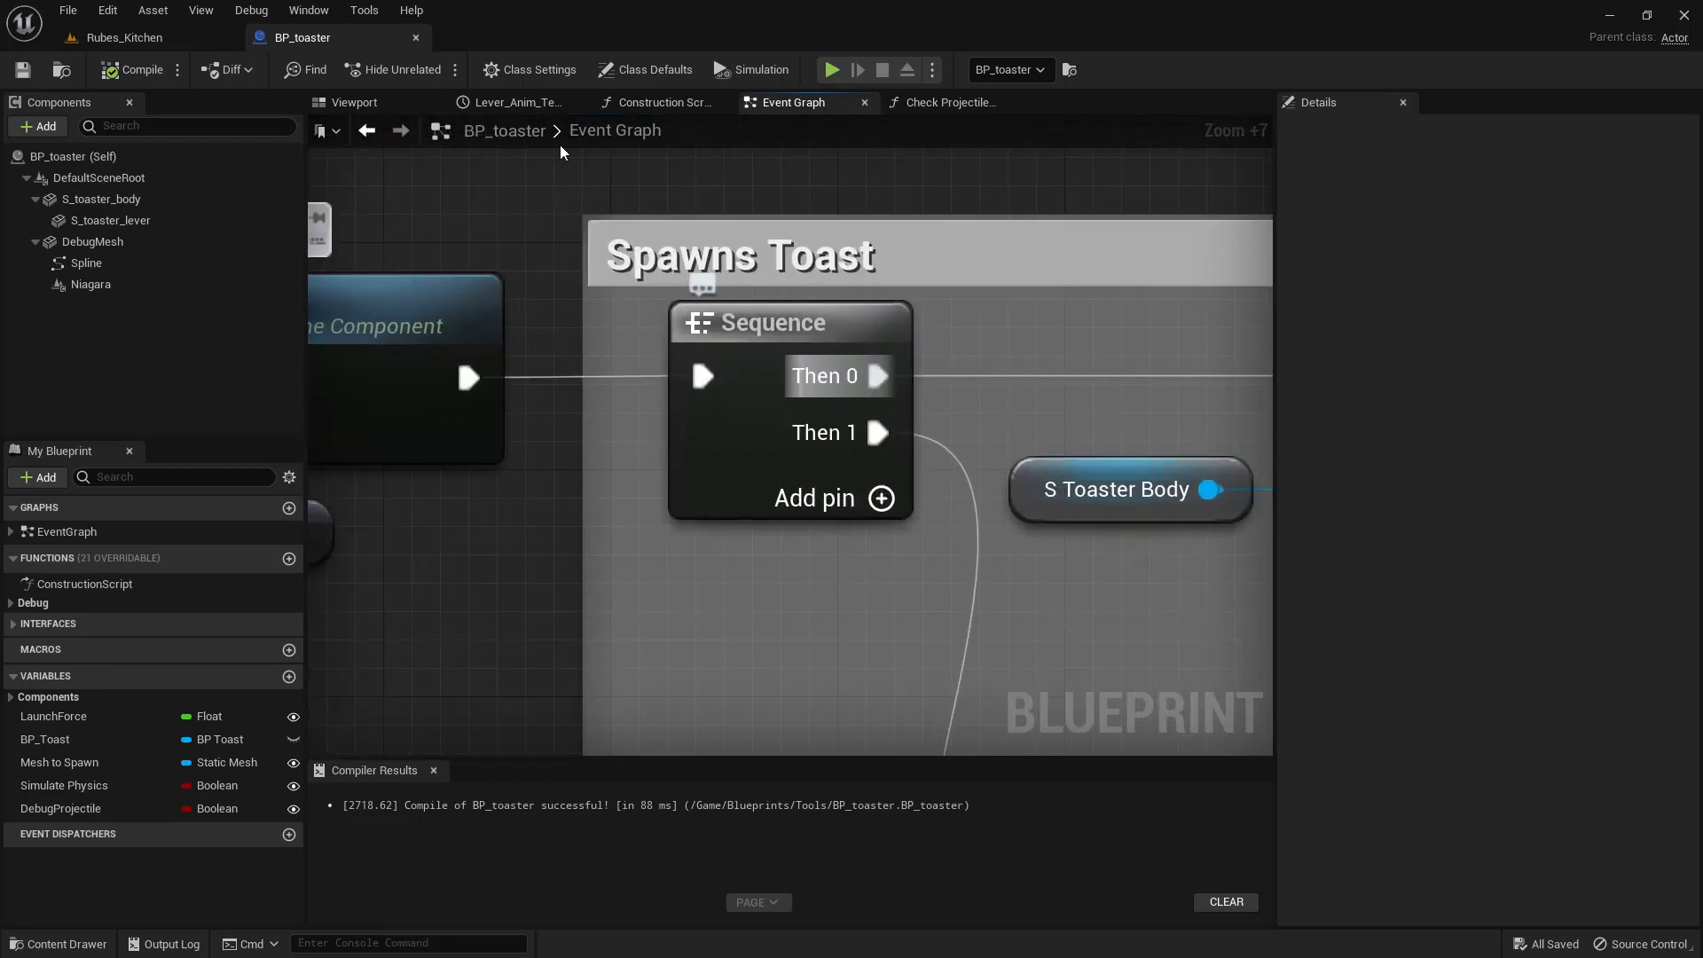
left_click(124, 37)
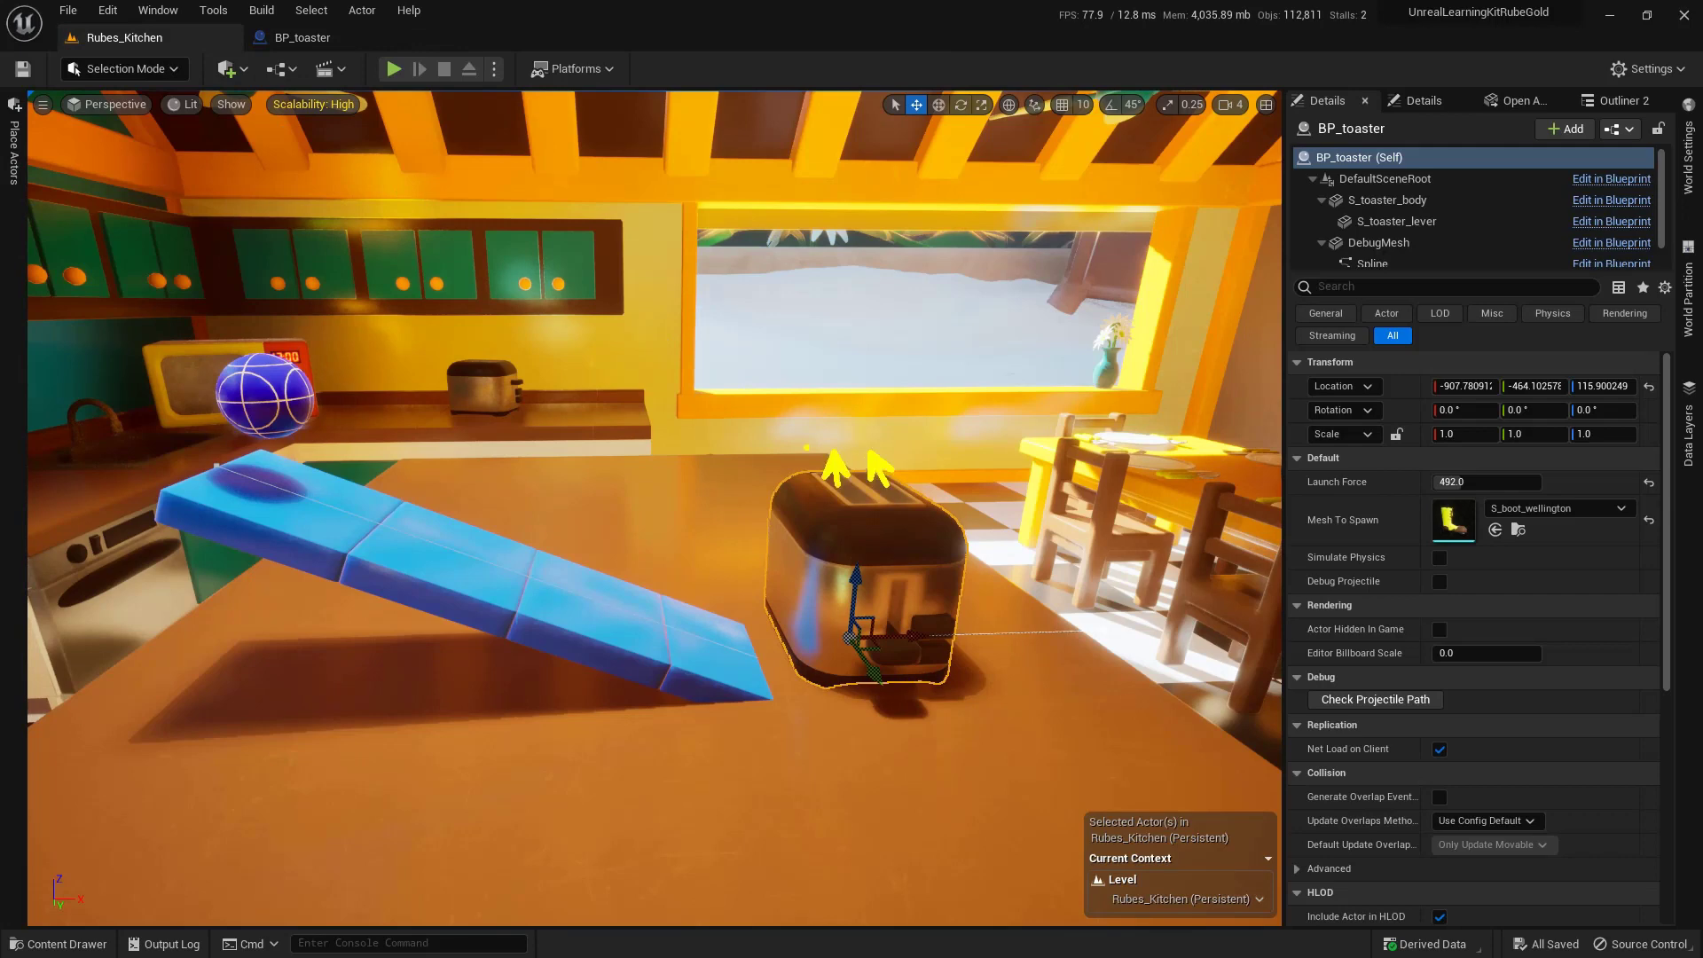
- In BP_toaster's Event Graph, break the Spawns Toast Sequence's Then 1 wire to the second SpawnActor
left_click(303, 37)
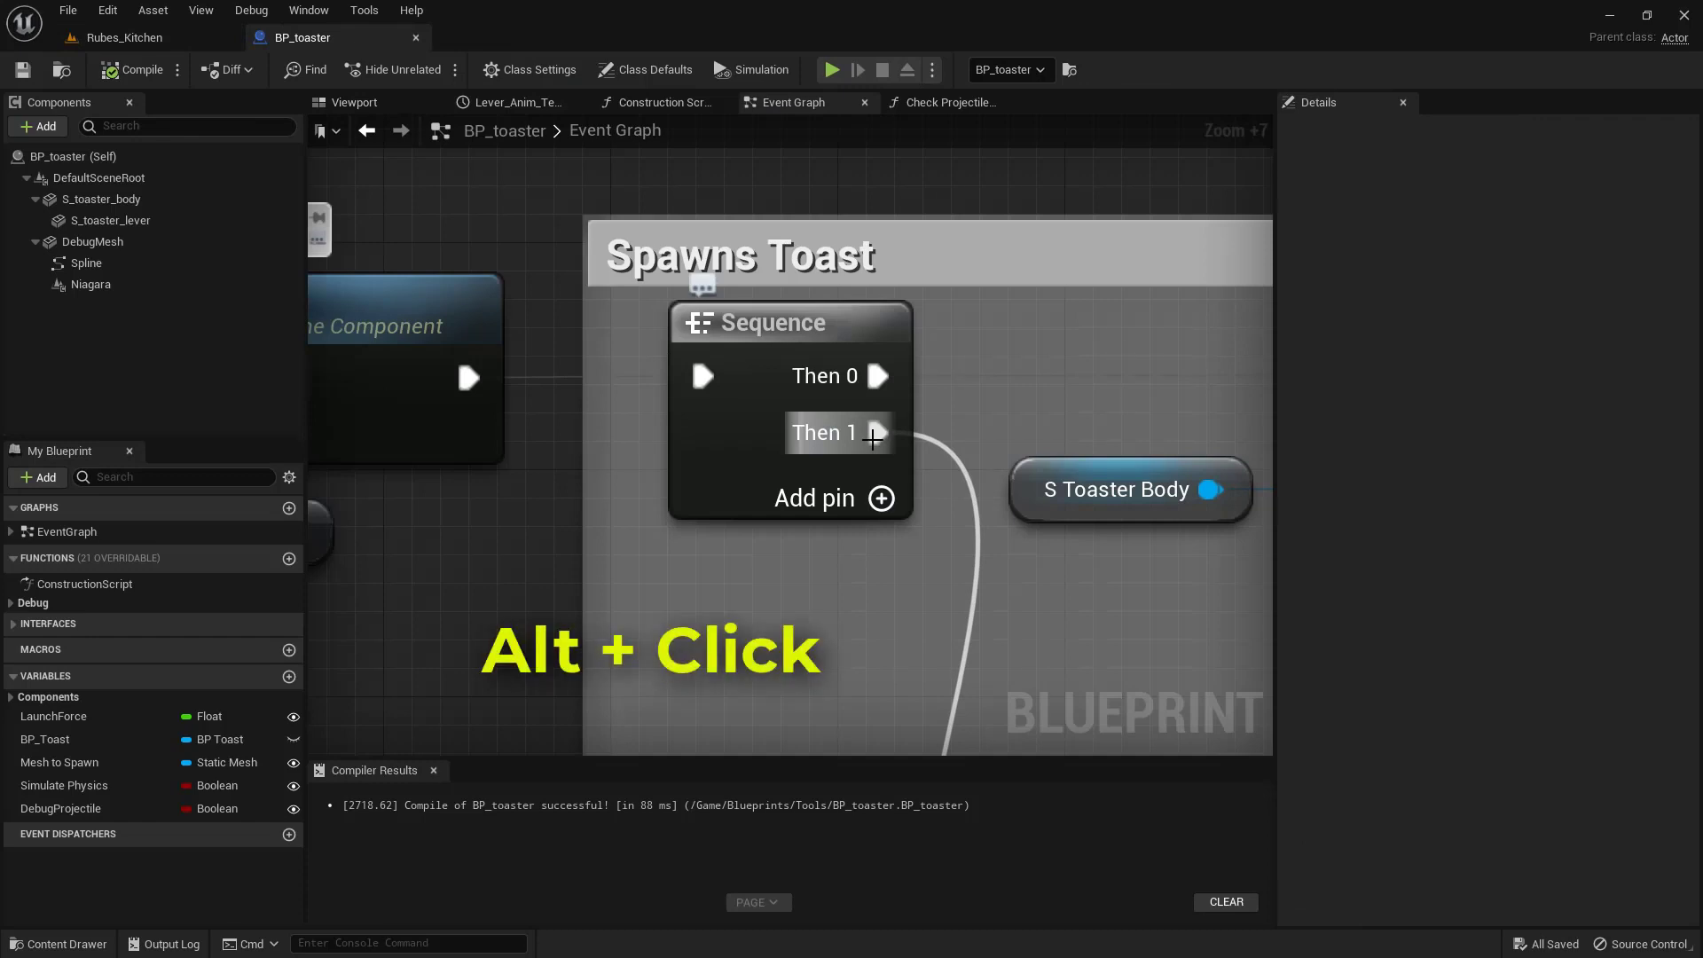
left_click(874, 435, "alt")
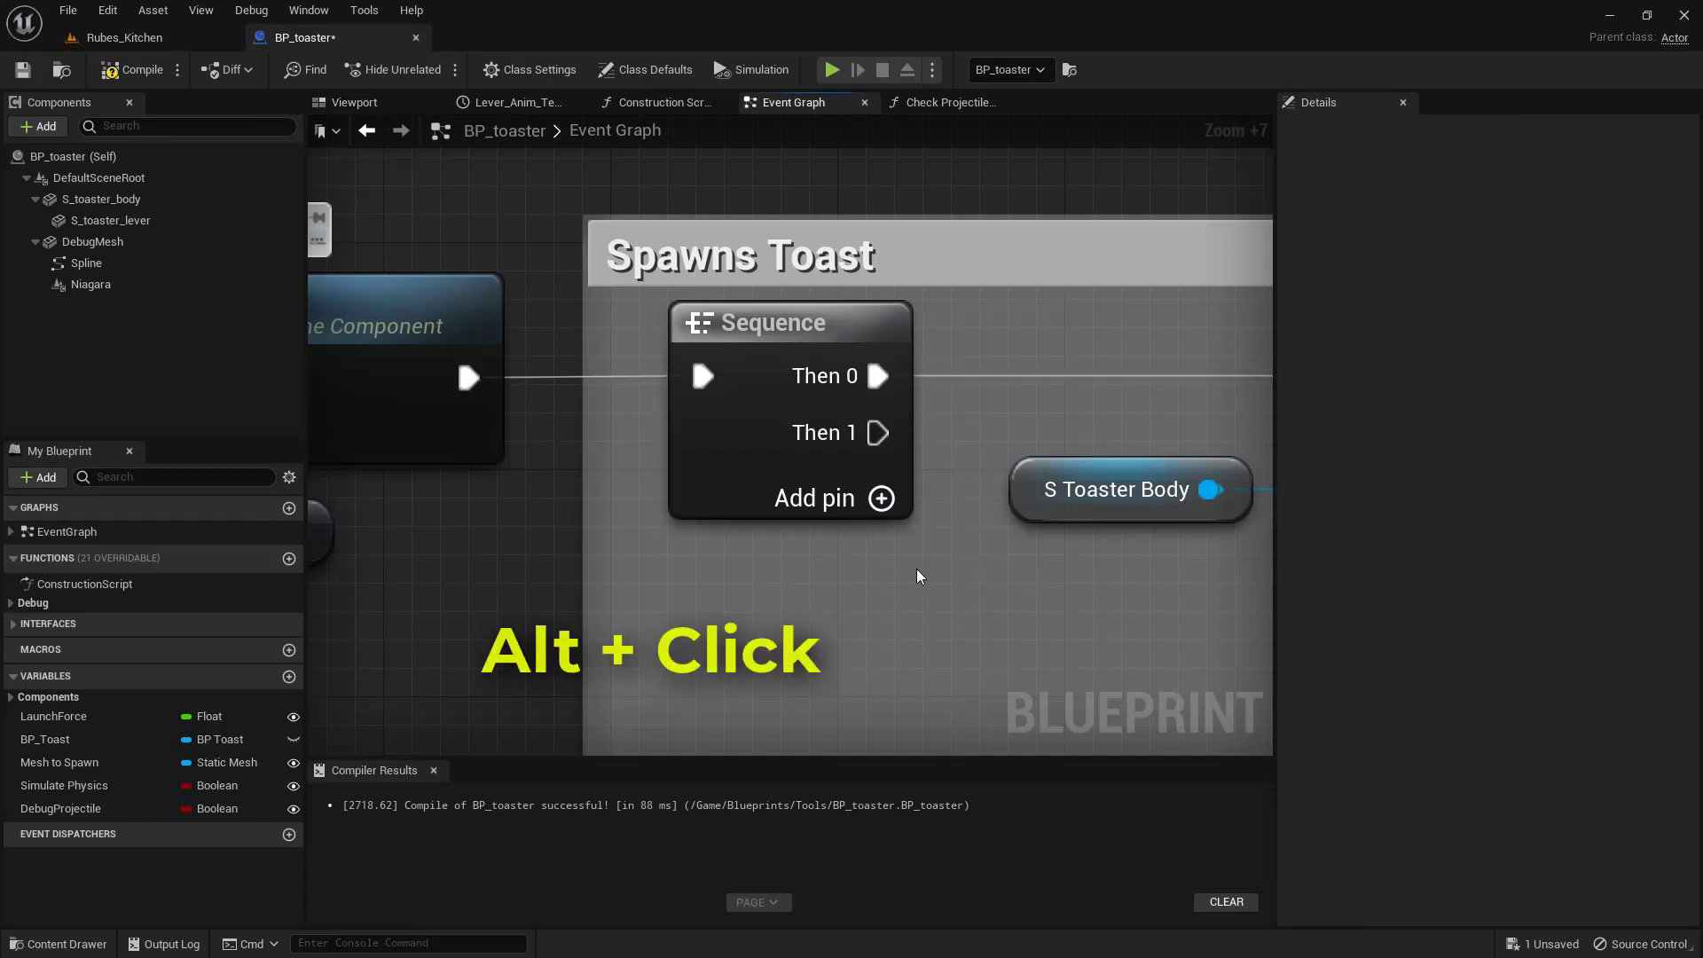
scroll(918, 568, "down", 10)
right_click_drag(965, 620, 755, 372)
left_click(764, 507)
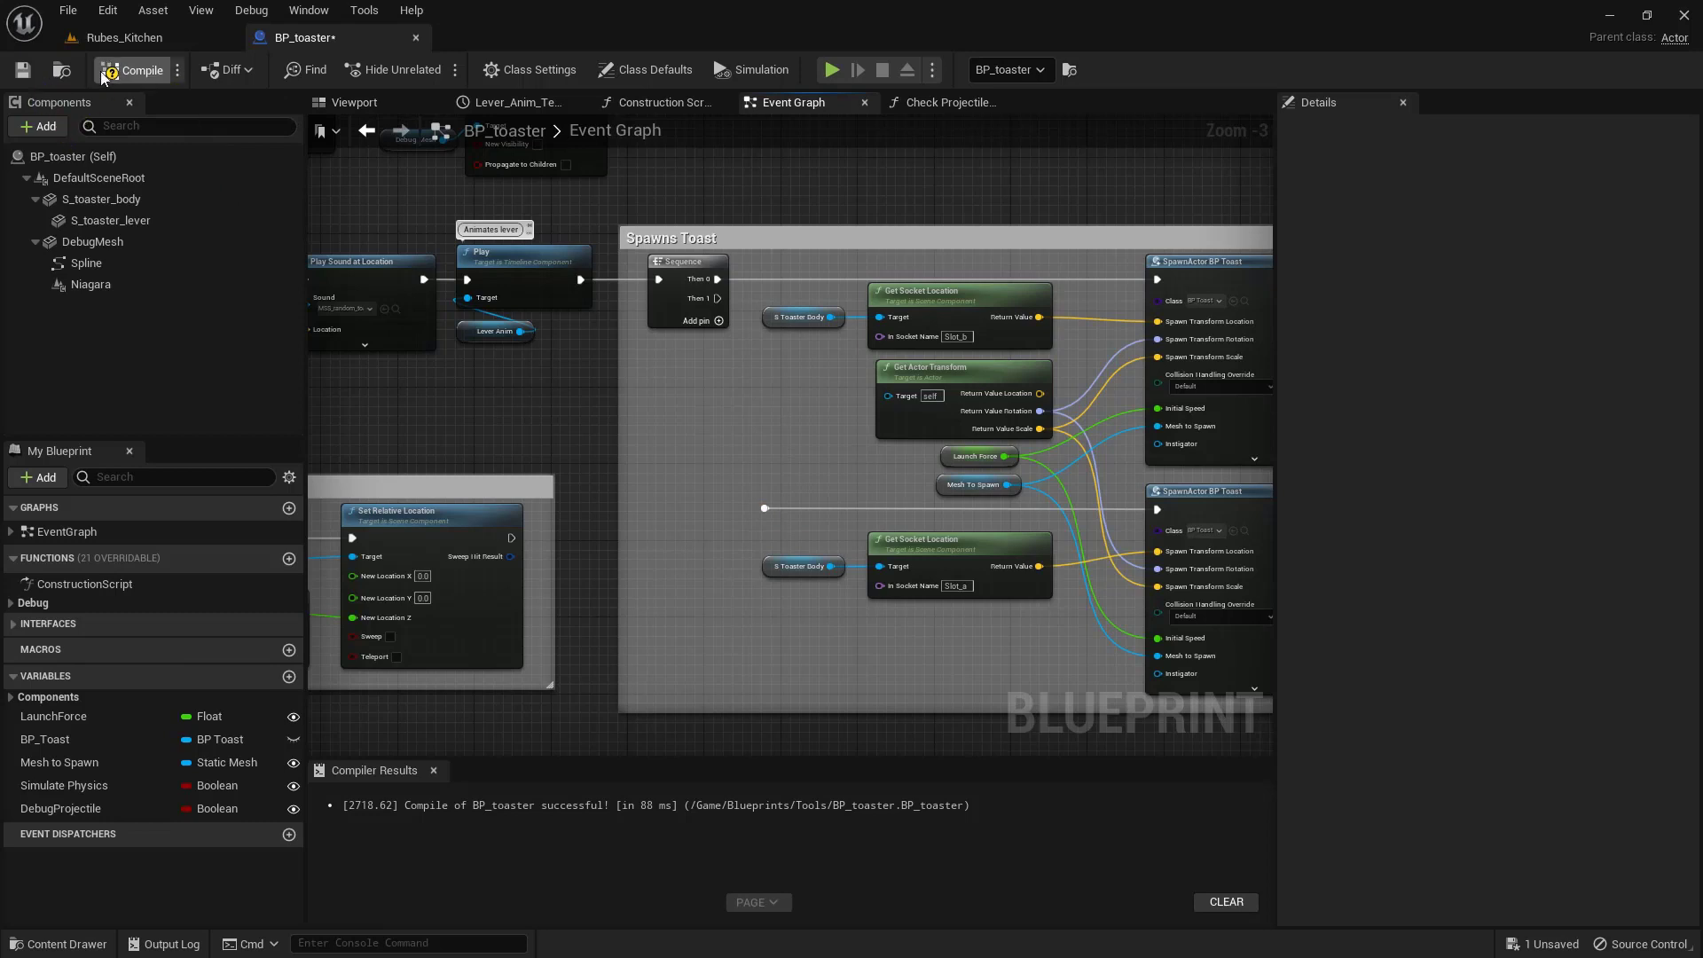
left_click(168, 39)
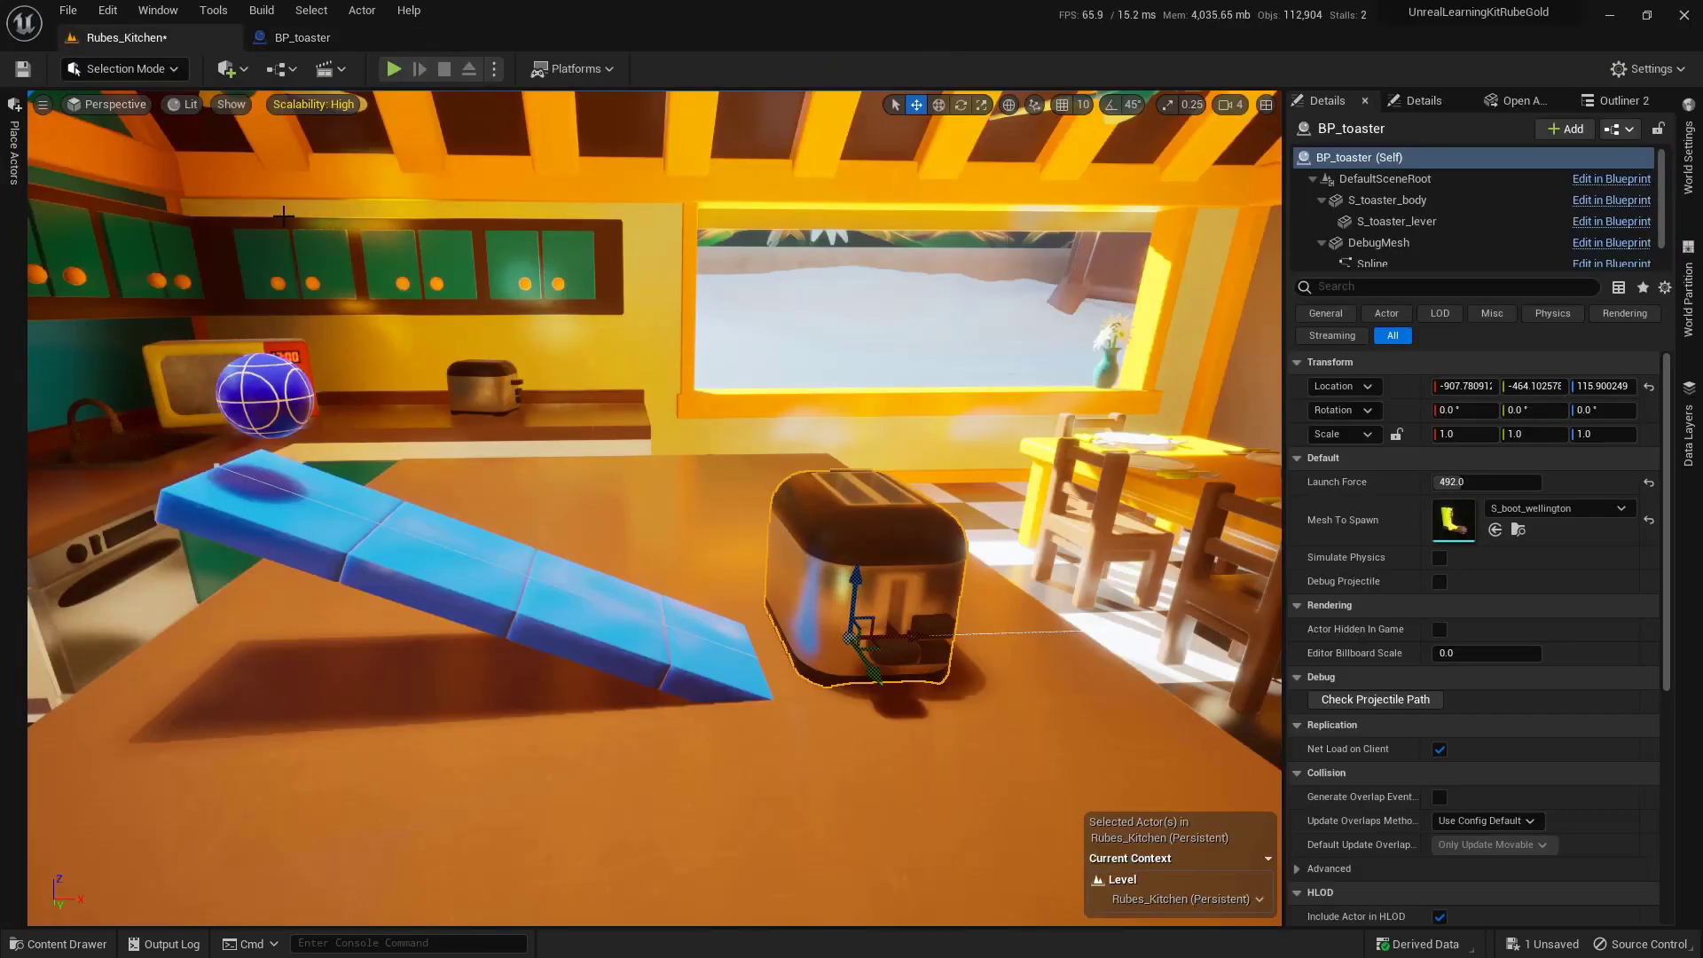
left_click(393, 68)
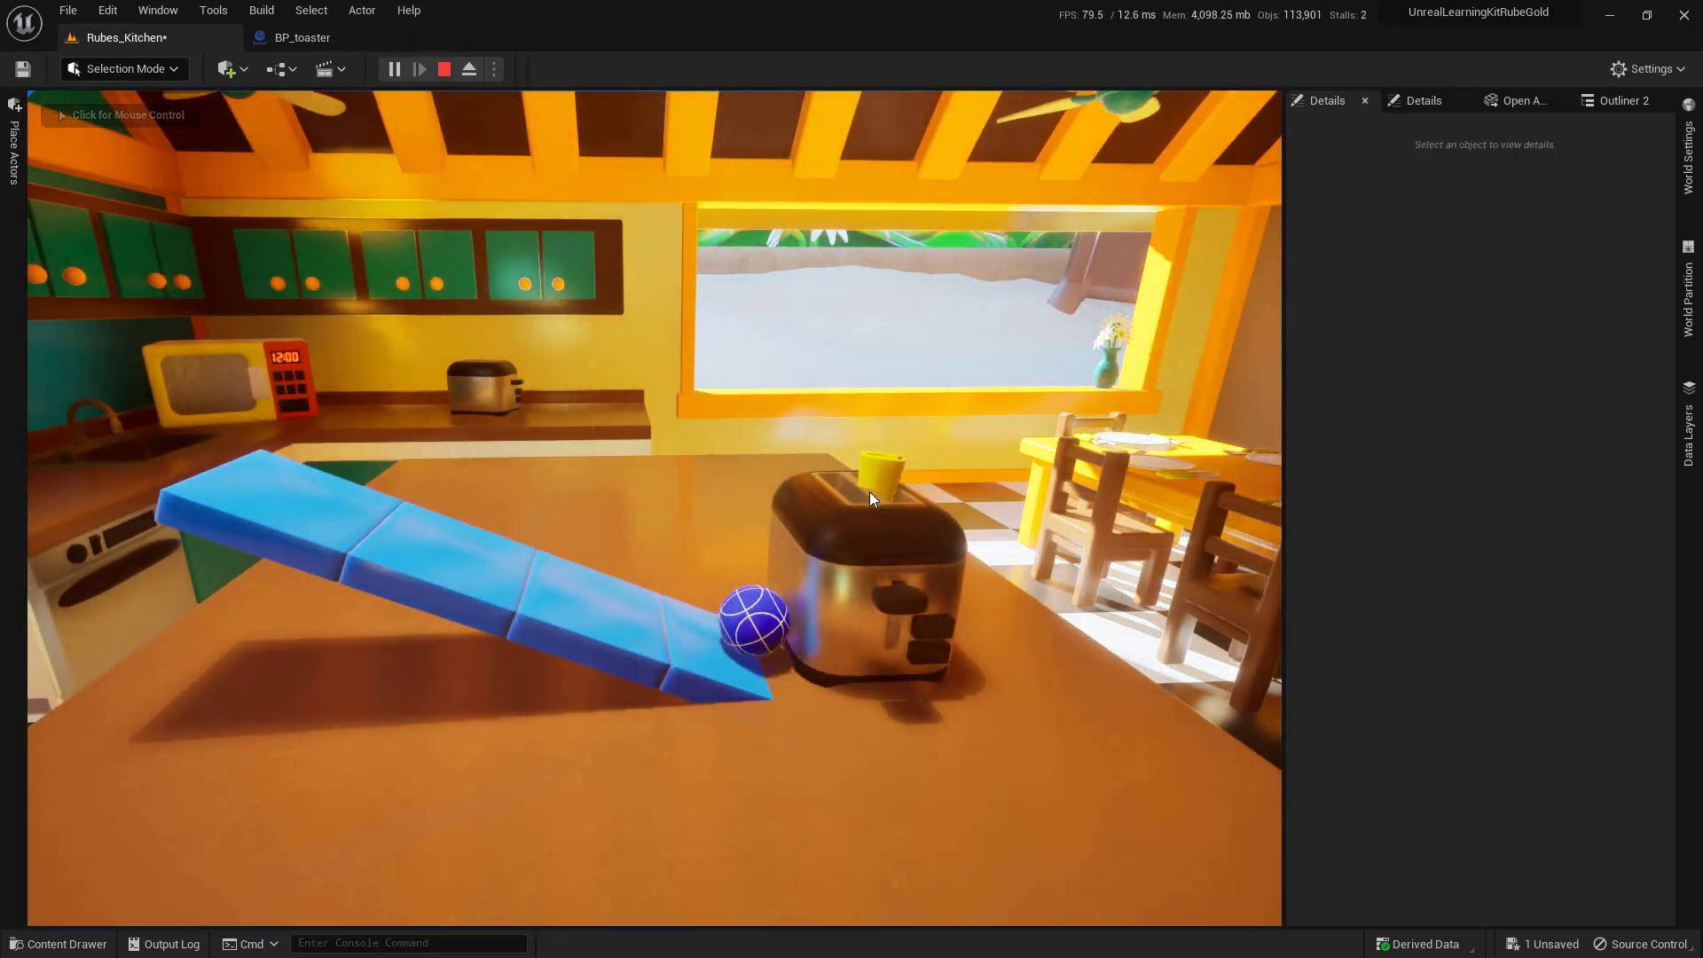
key("Escape")
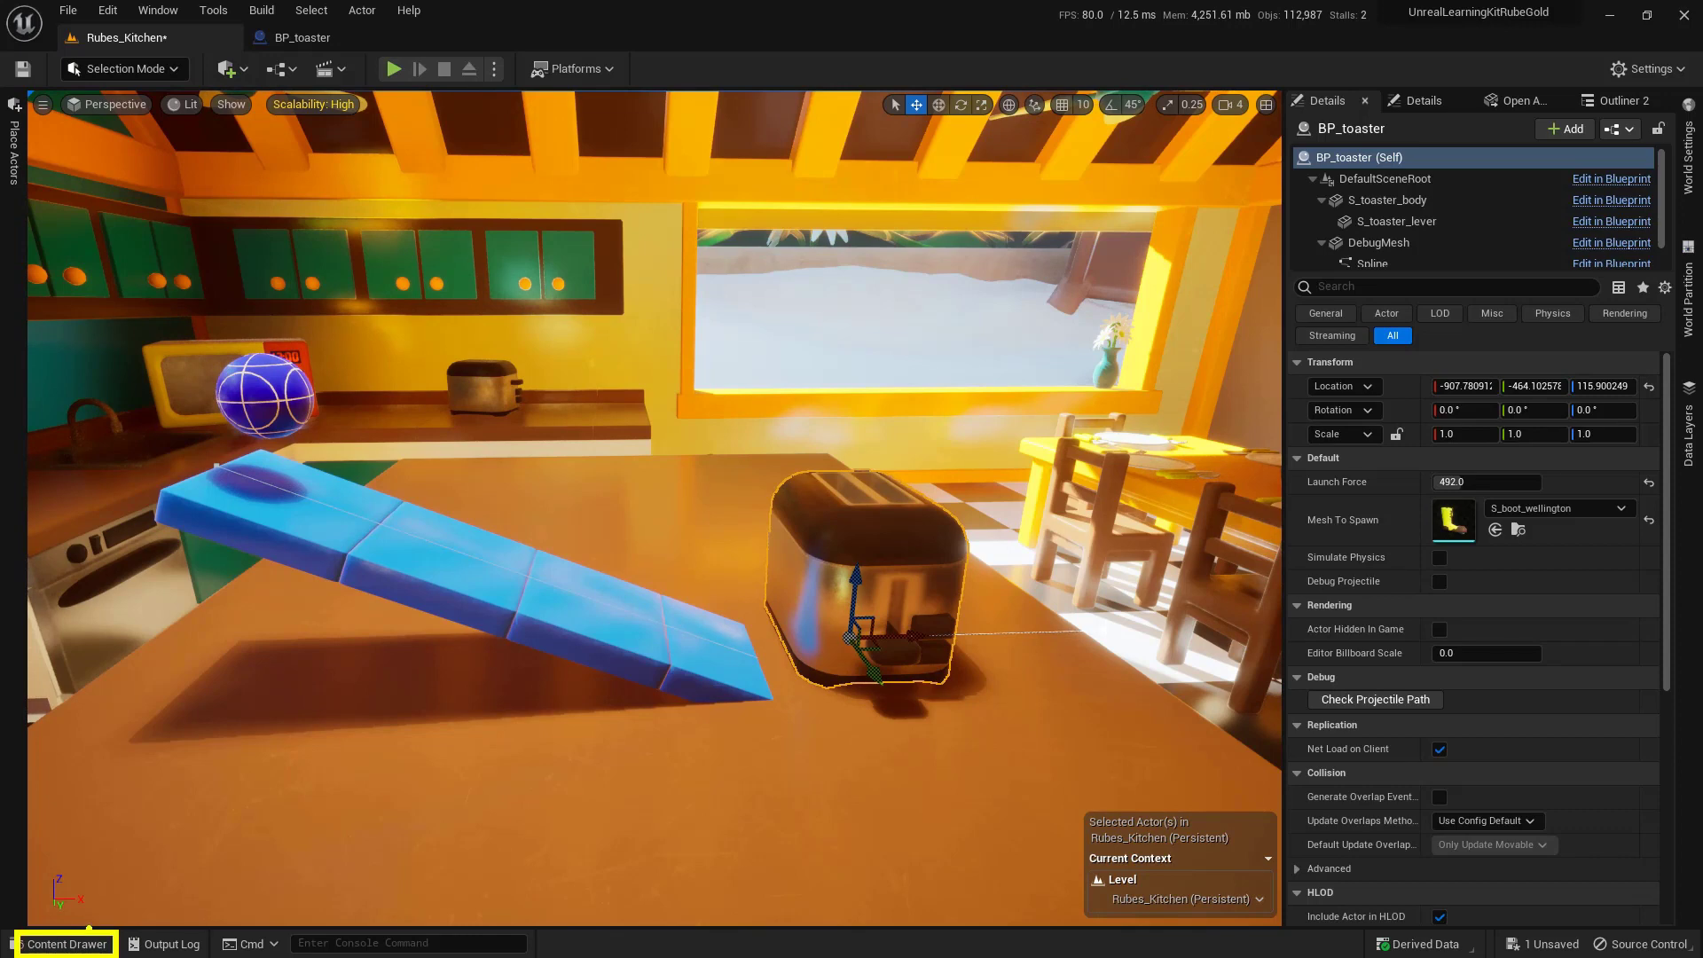
- Search the Content folder for 'toaster body' and select the S_toaster_body static mesh
left_click(62, 944)
left_click(99, 568)
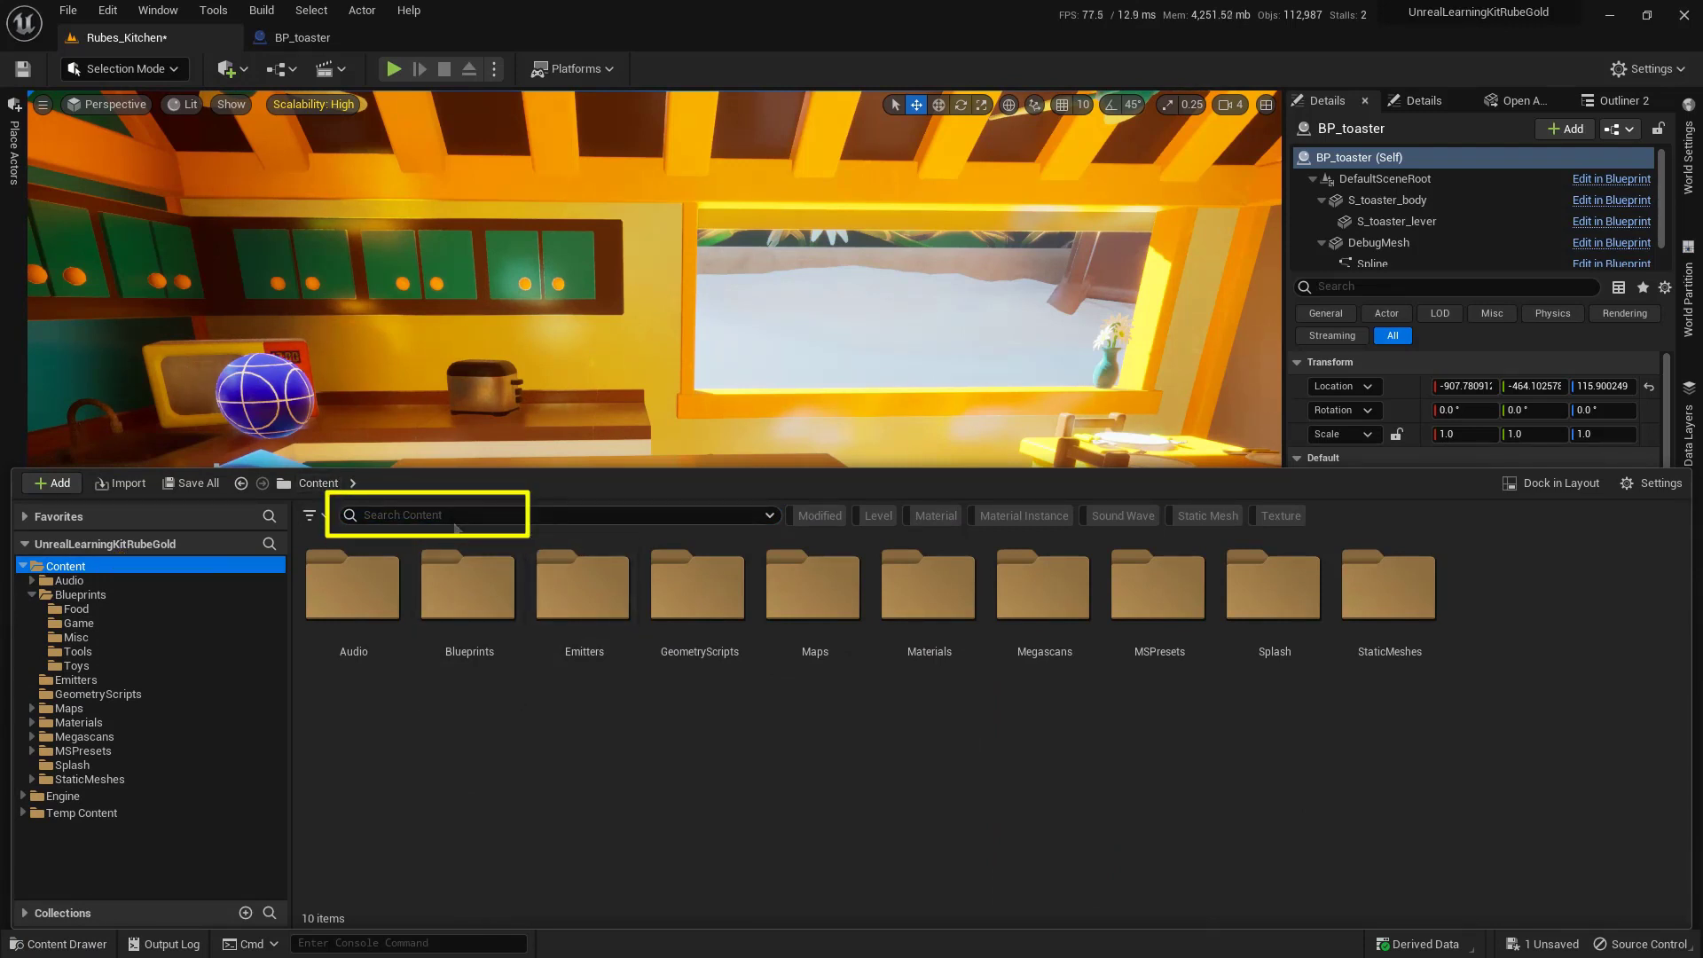
type("toaster body")
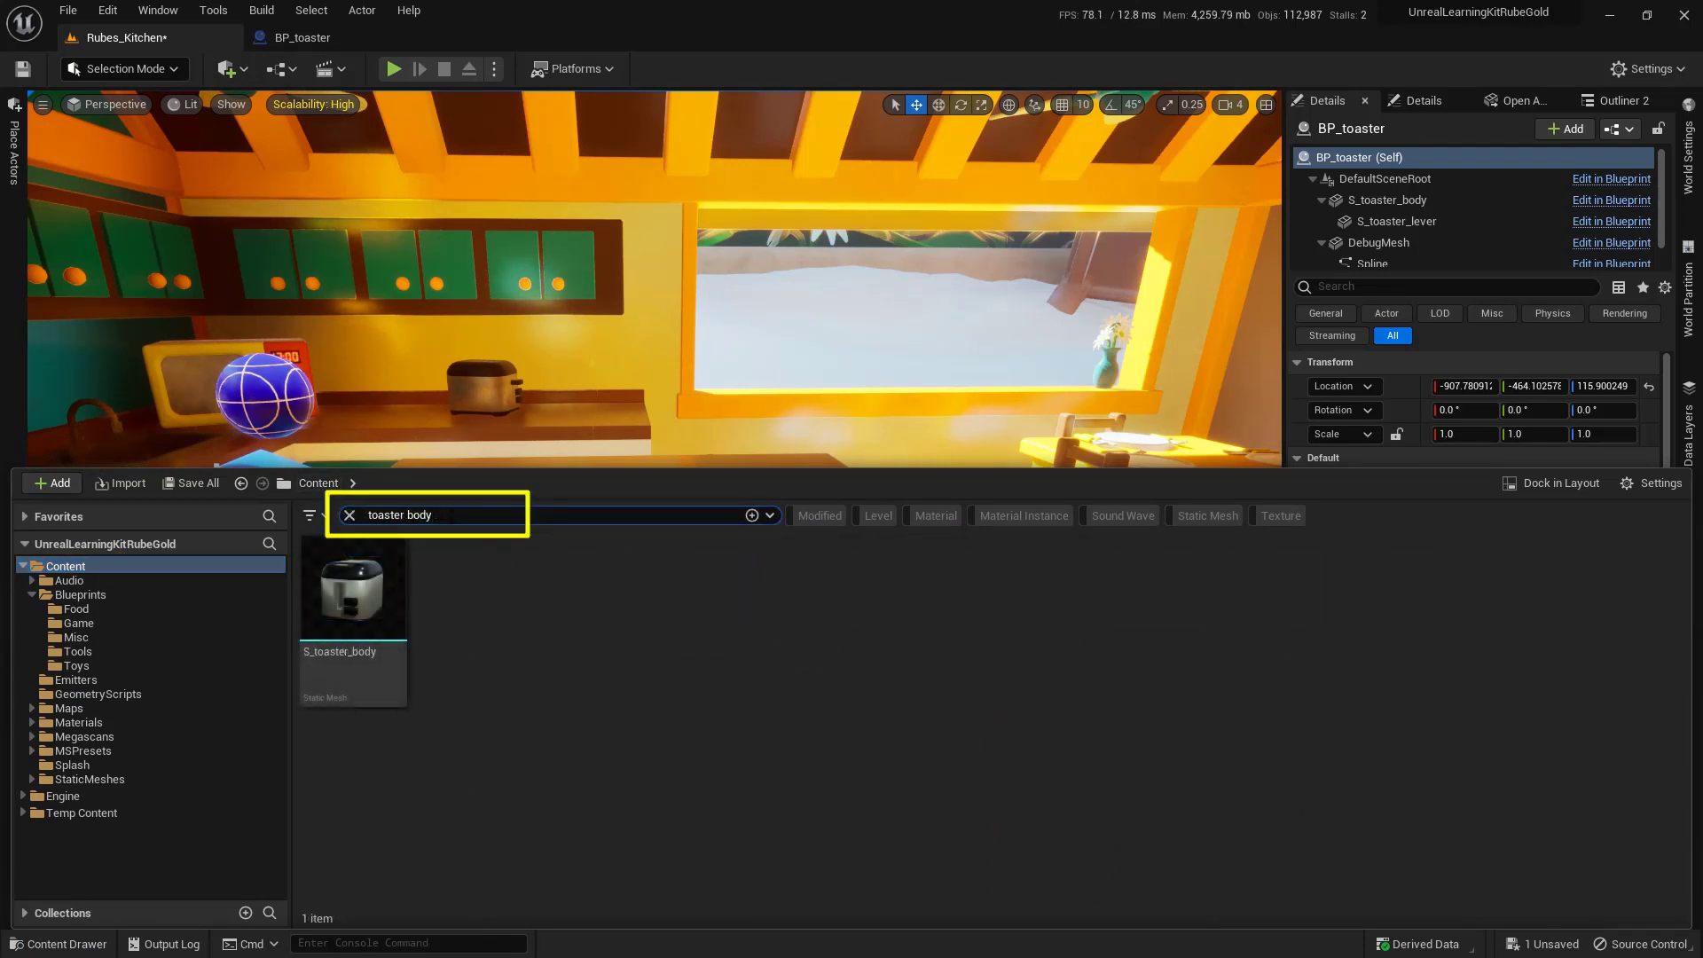
left_click(384, 680)
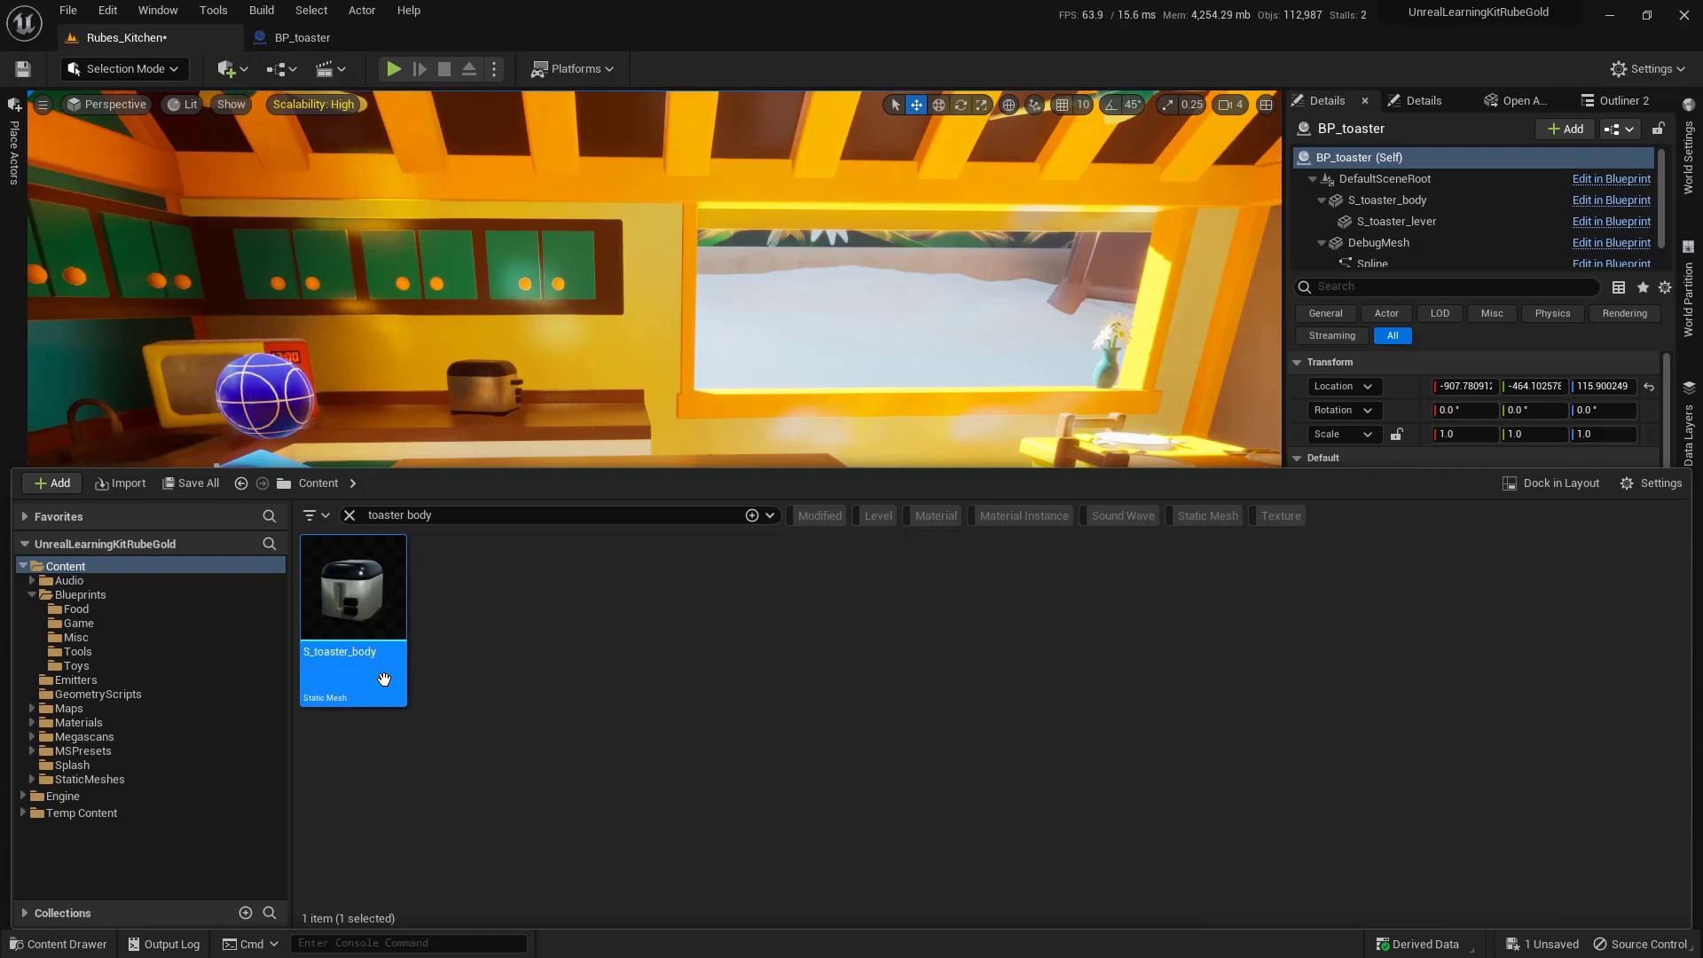
- Open S_toaster_body in the mesh editor and view its Slot_a and Slot_b sockets from above
double_click(384, 678)
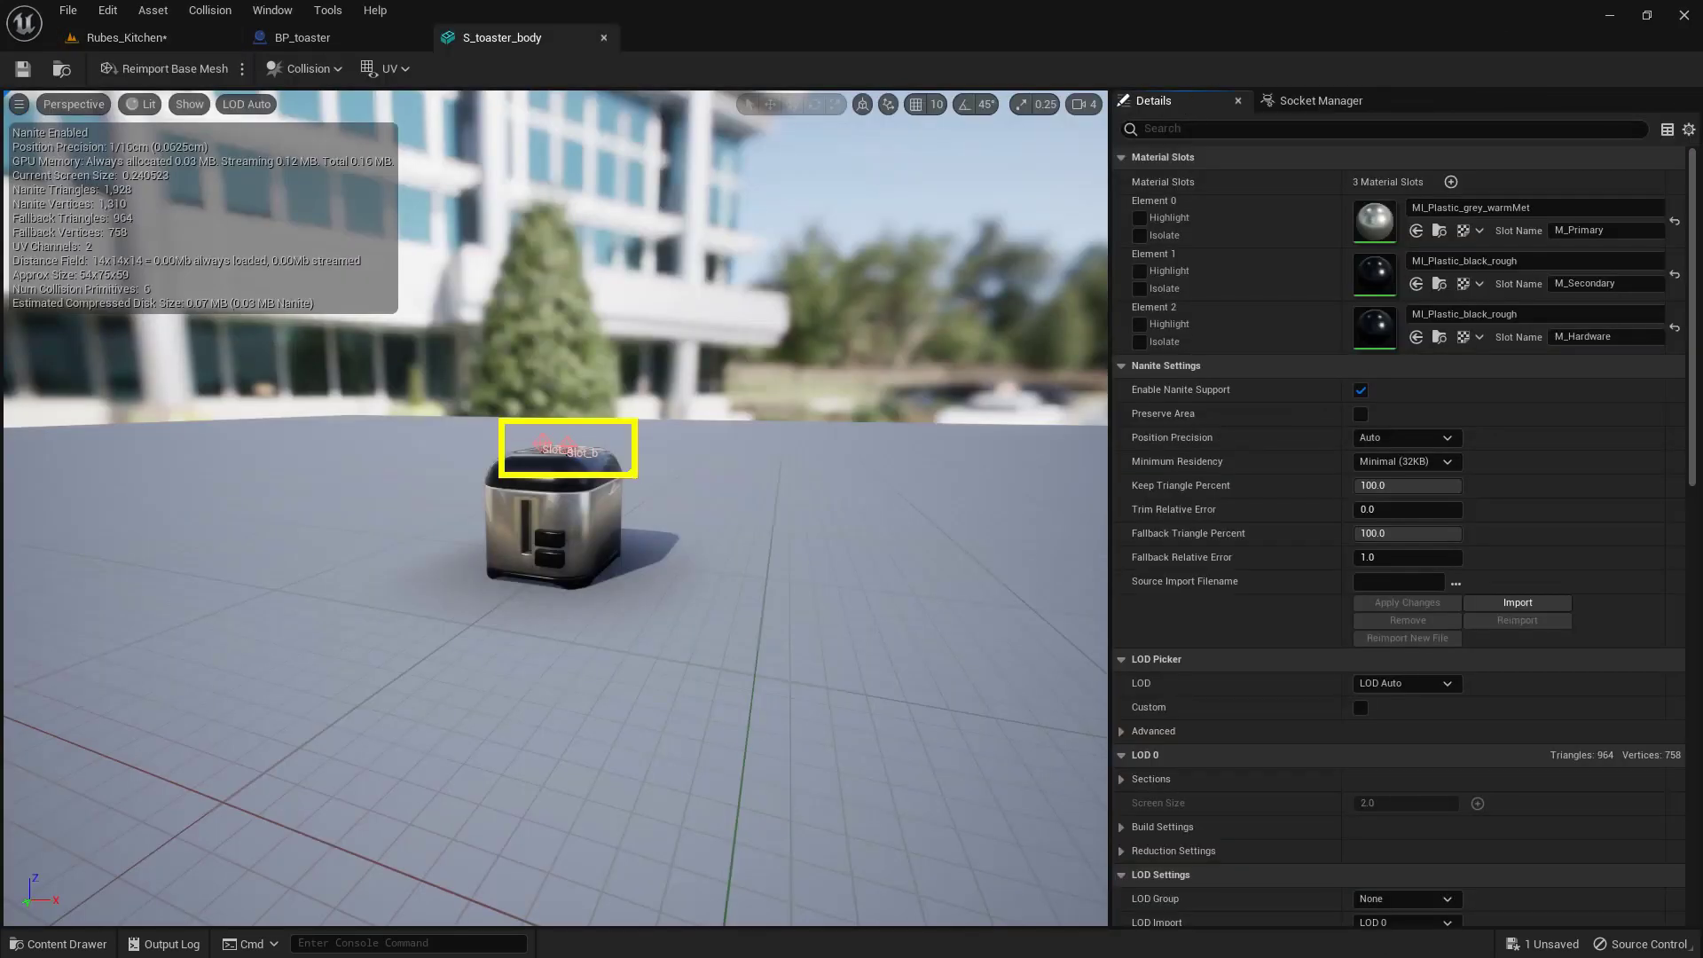
scroll(532, 434, "up", 5)
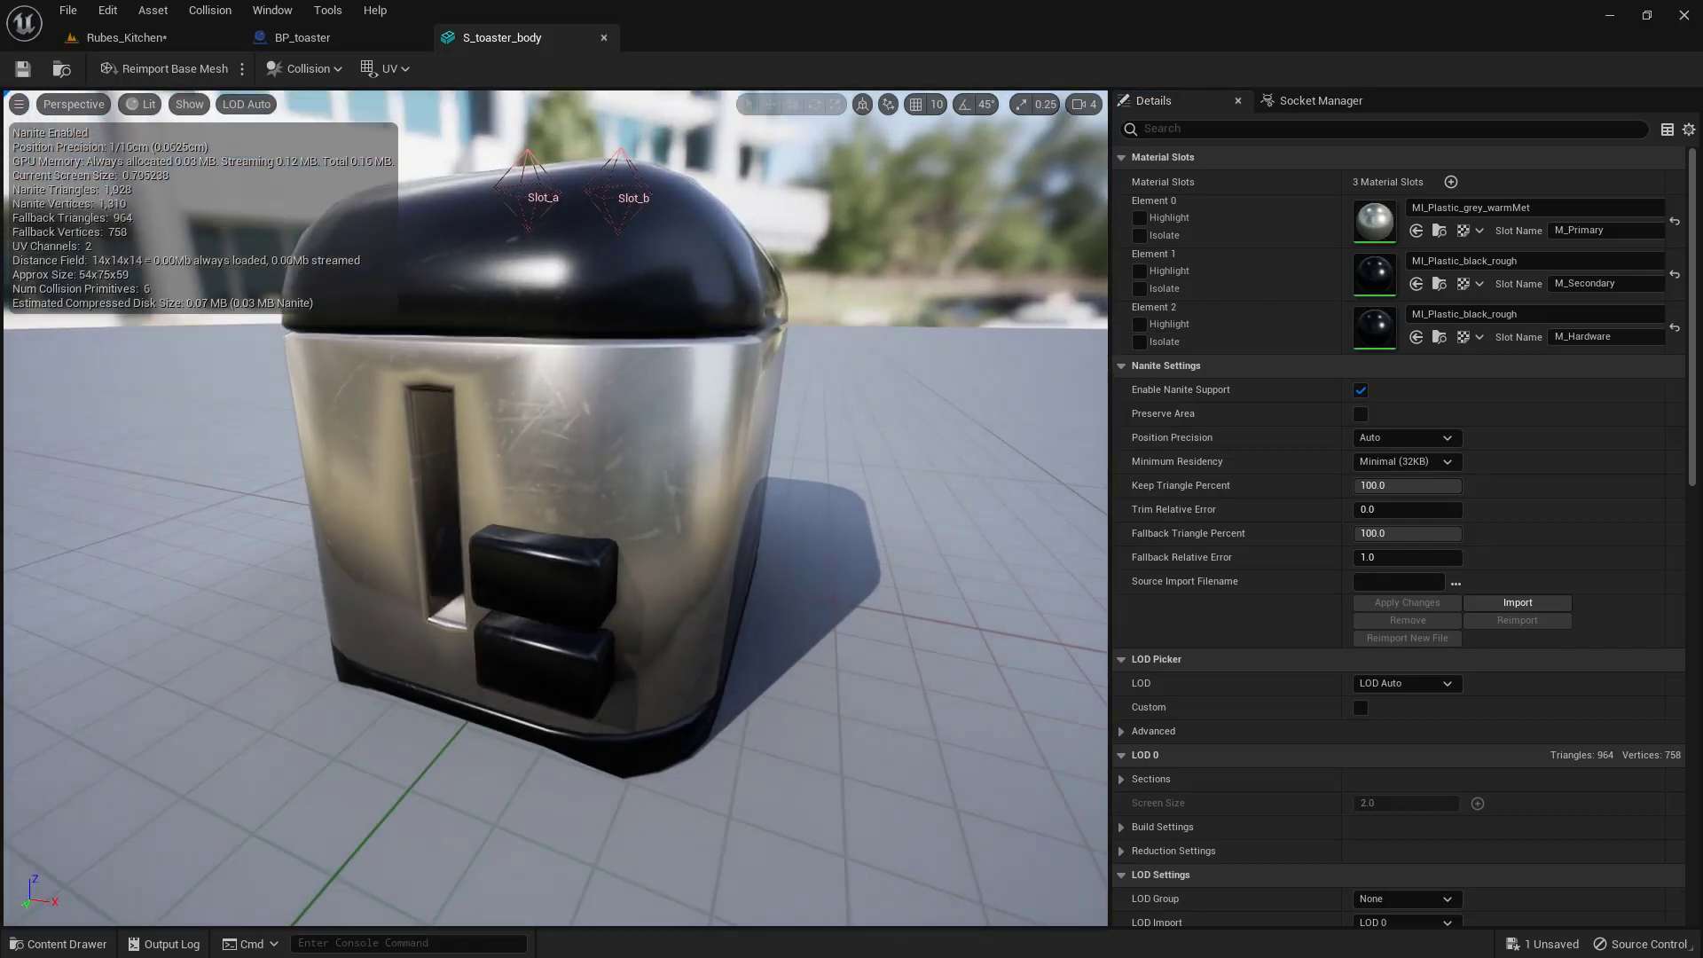
mouse_move(571, 413)
left_mouse_down()
mouse_move(566, 377)
mouse_move(571, 413)
left_mouse_up()
left_click(555, 420)
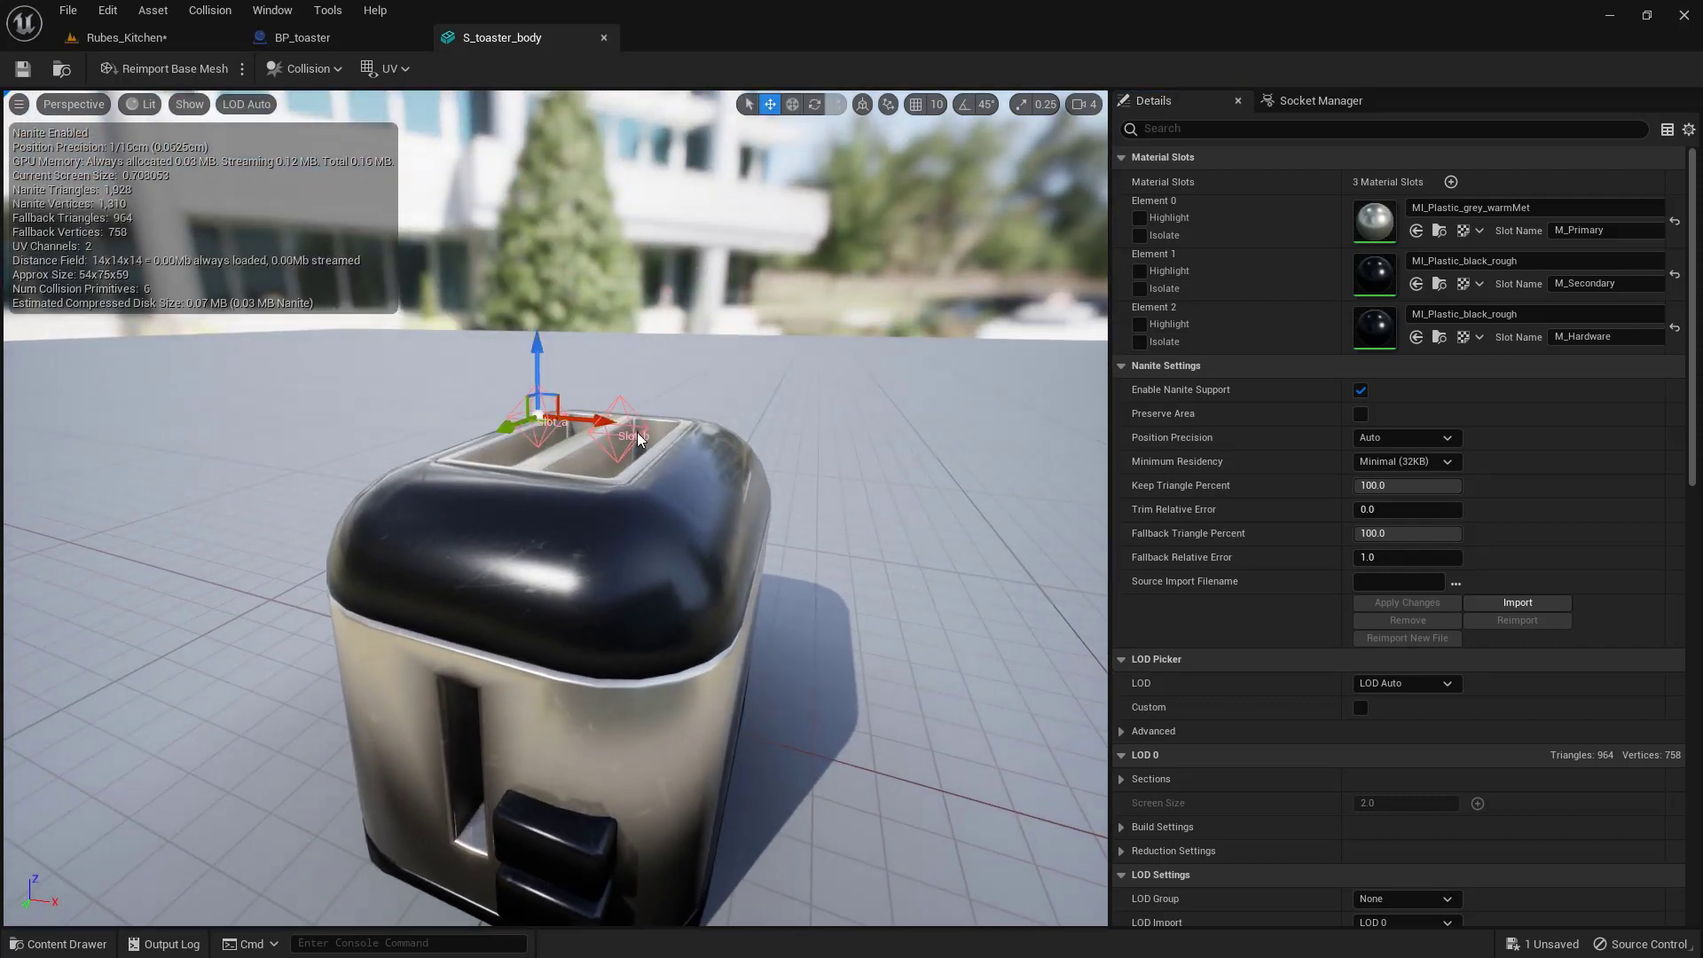
left_click(637, 433)
- Raise the Slot_a and Slot_b sockets well above the toaster and save the mesh
left_click(537, 422)
left_click_drag(537, 382, 537, 261)
left_click(635, 434)
left_click_drag(624, 372, 619, 222)
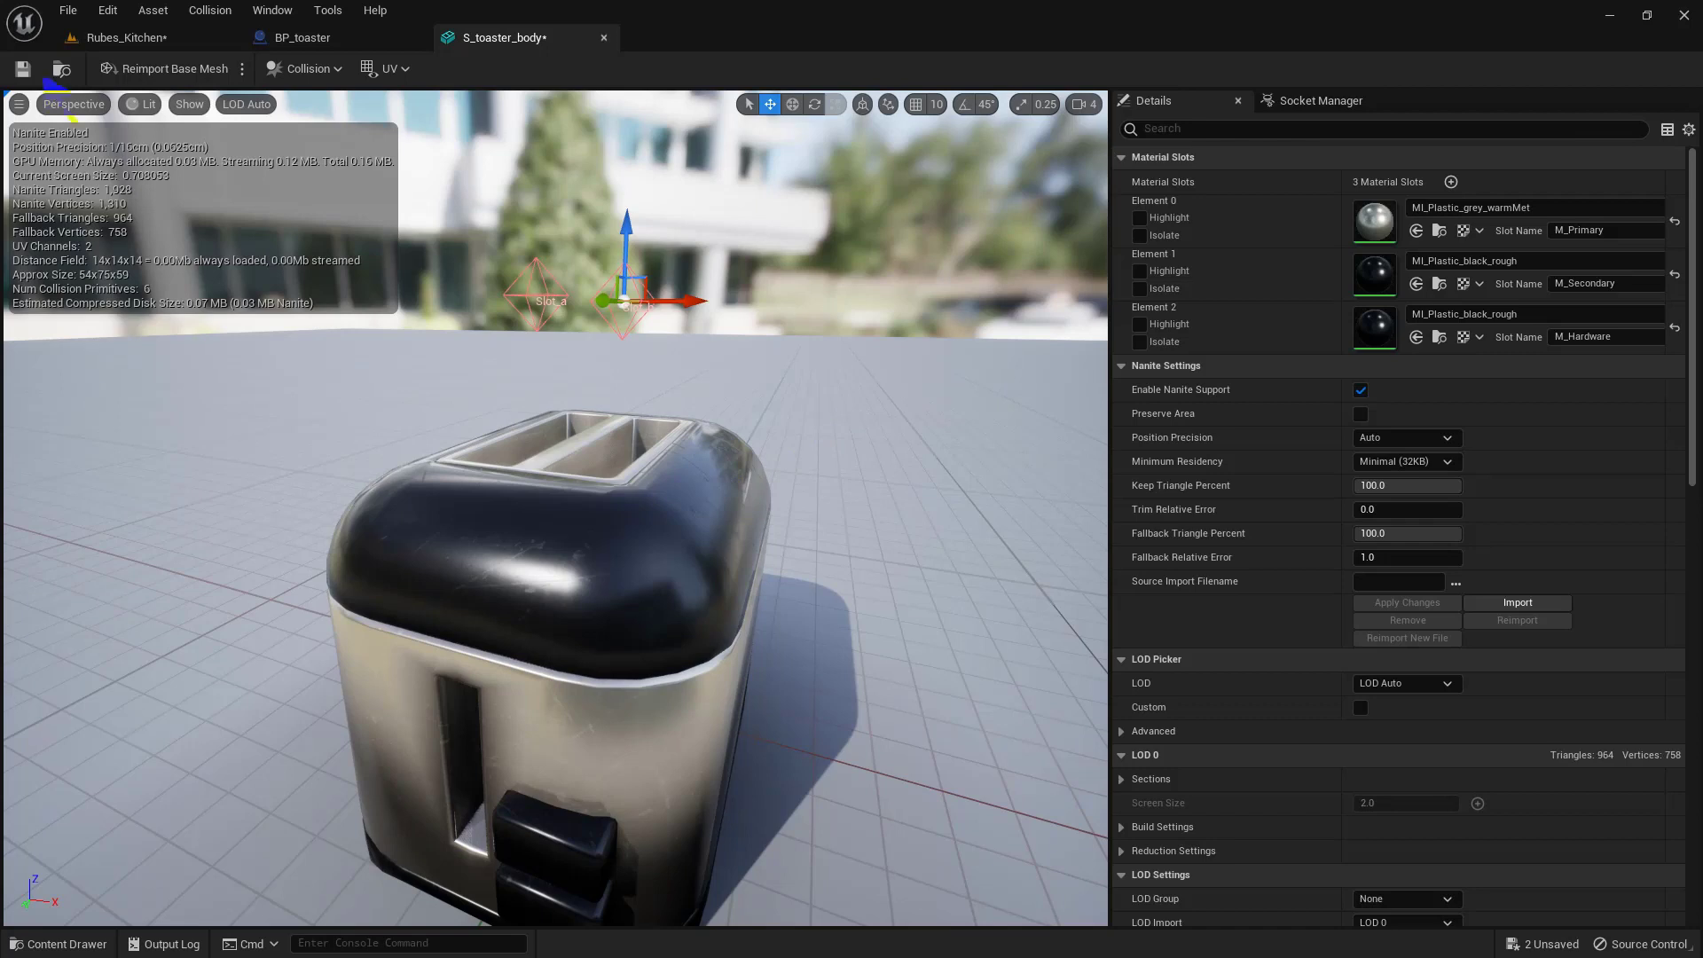
left_click(22, 68)
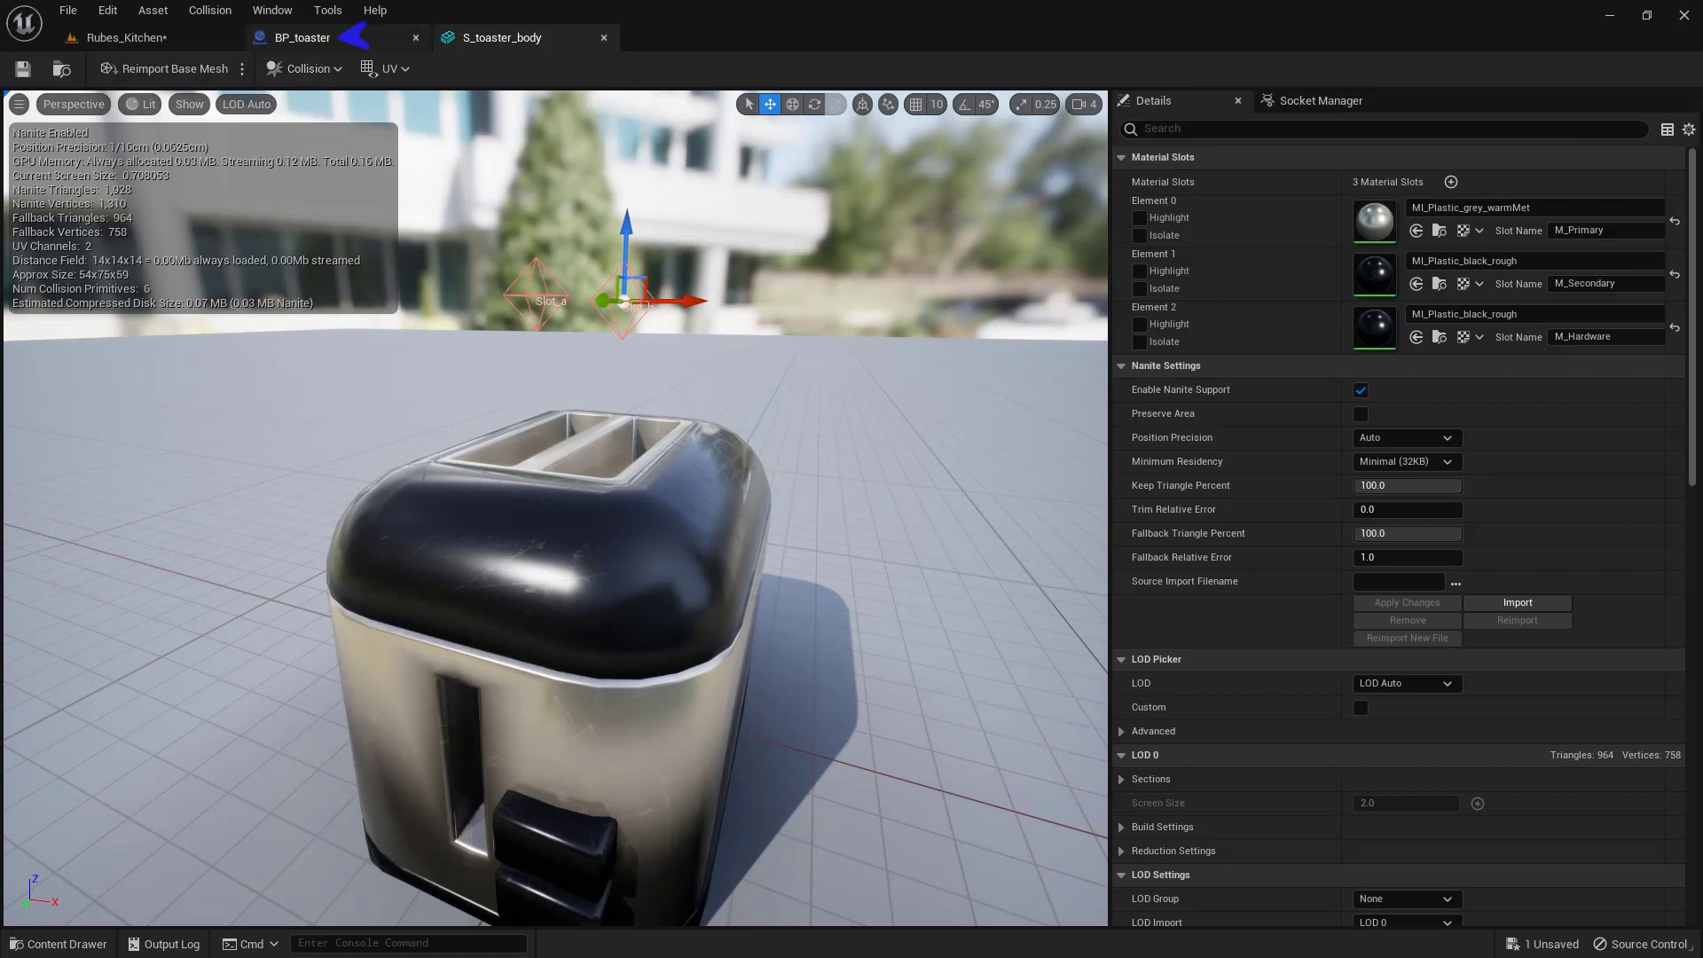
left_click(350, 34)
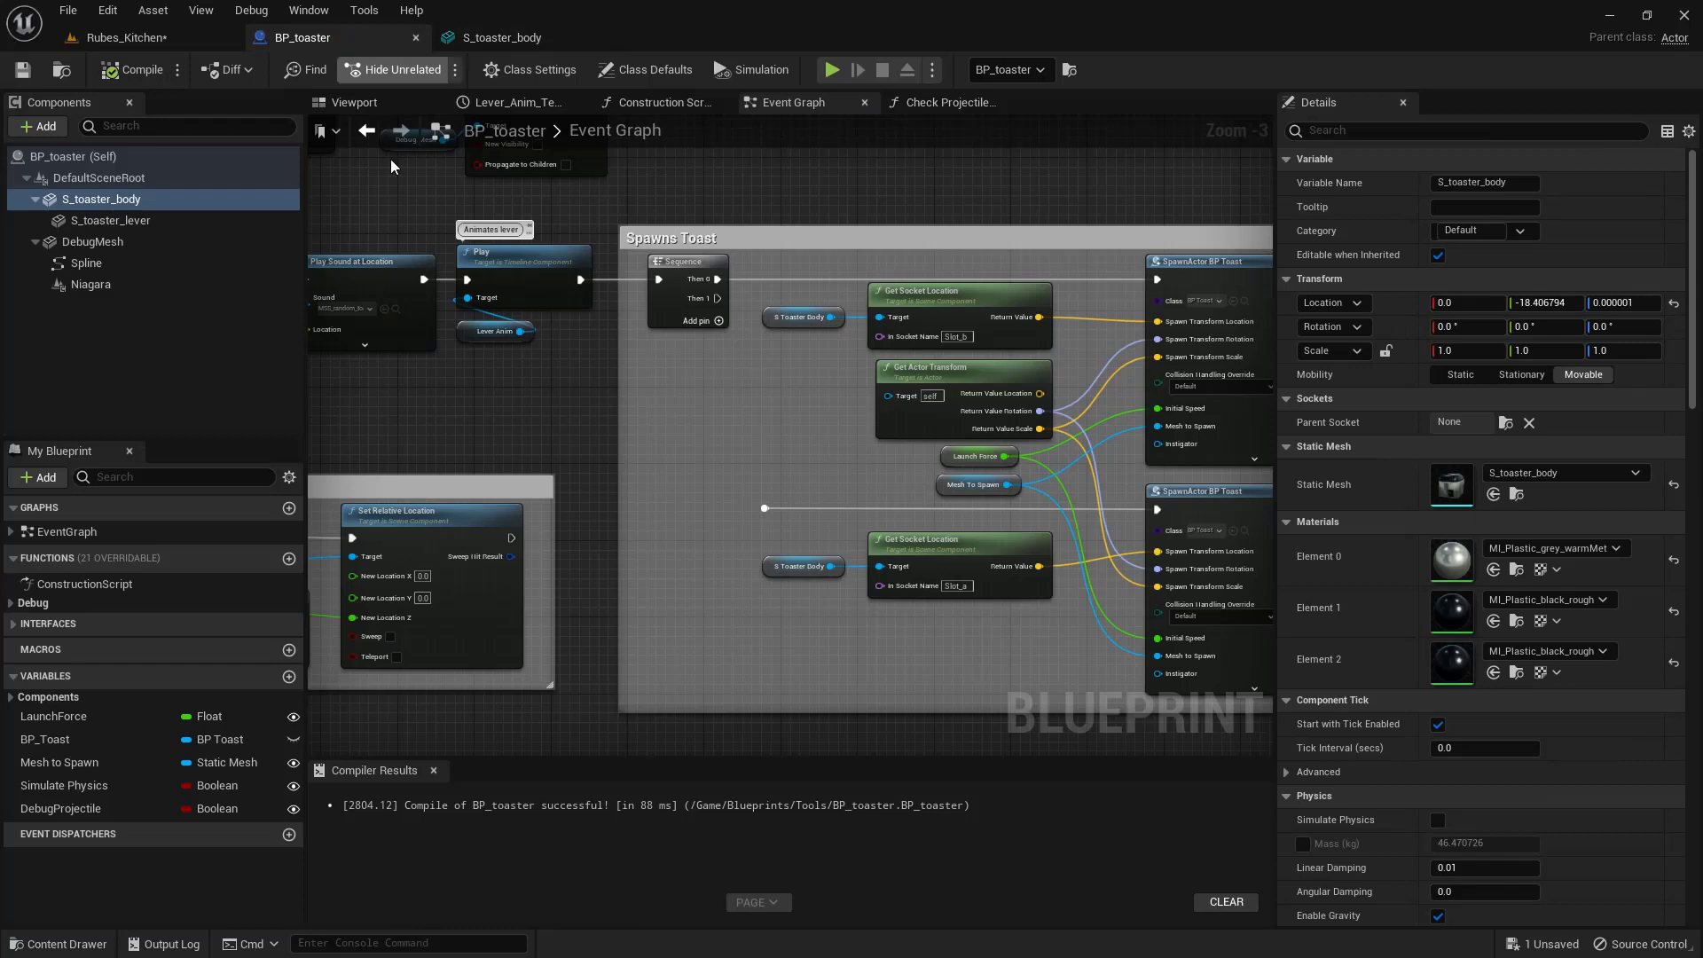
left_click(923, 337)
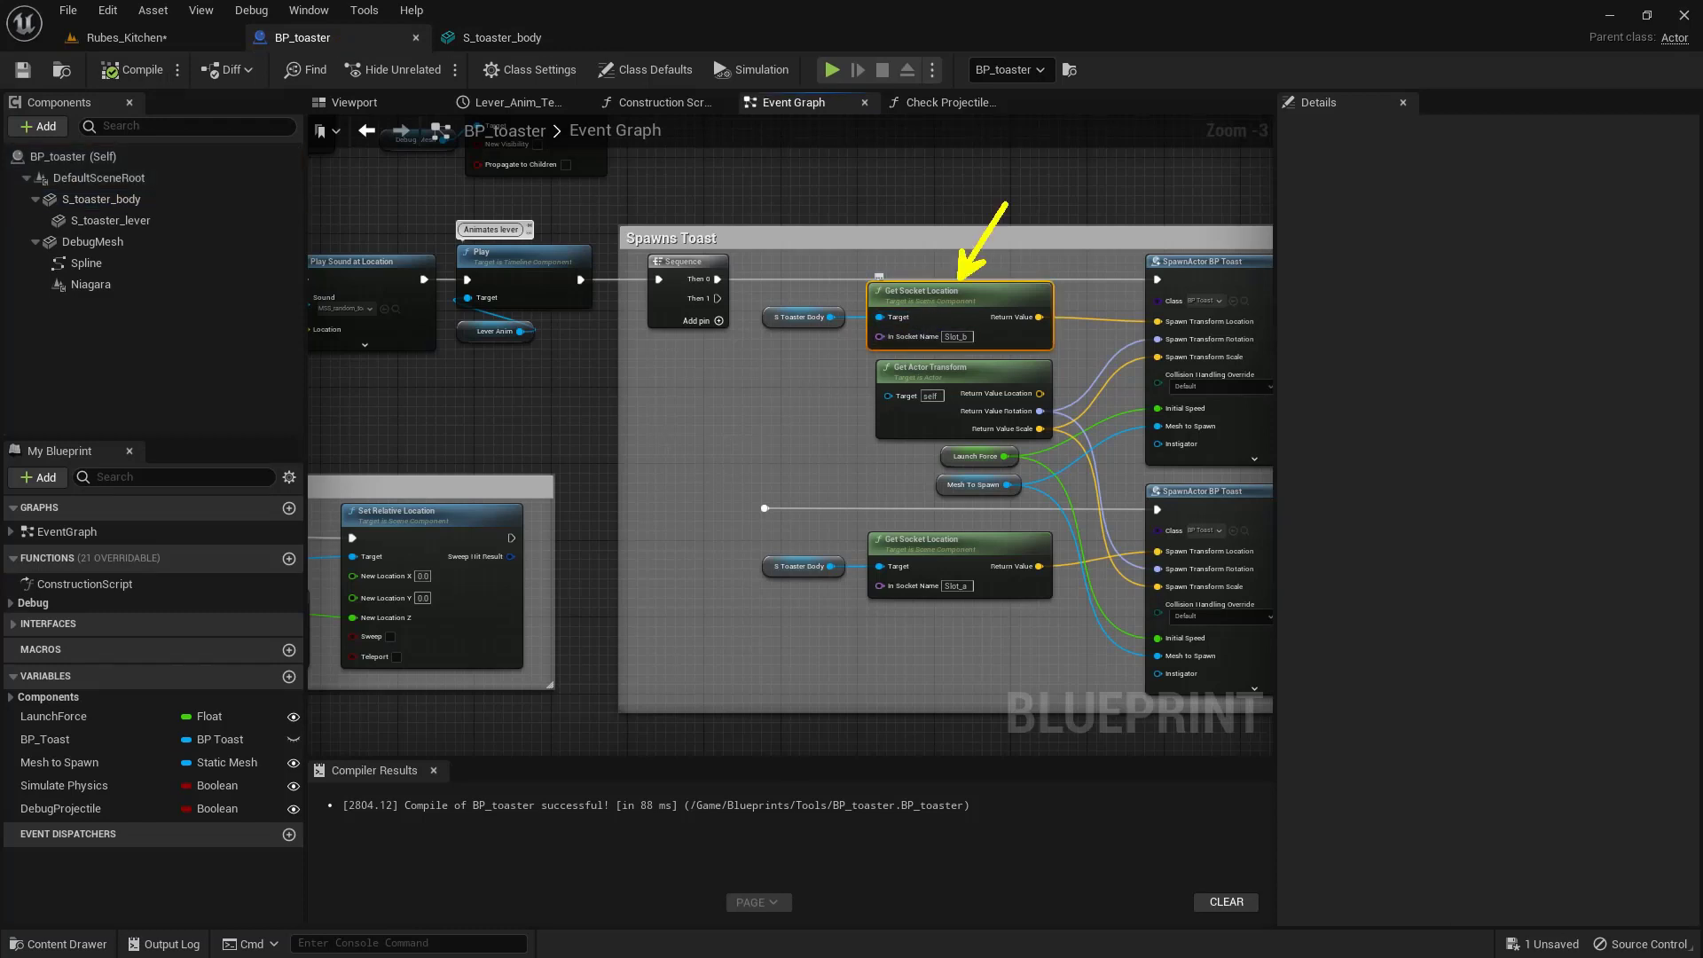
scroll(976, 324, "up", 10)
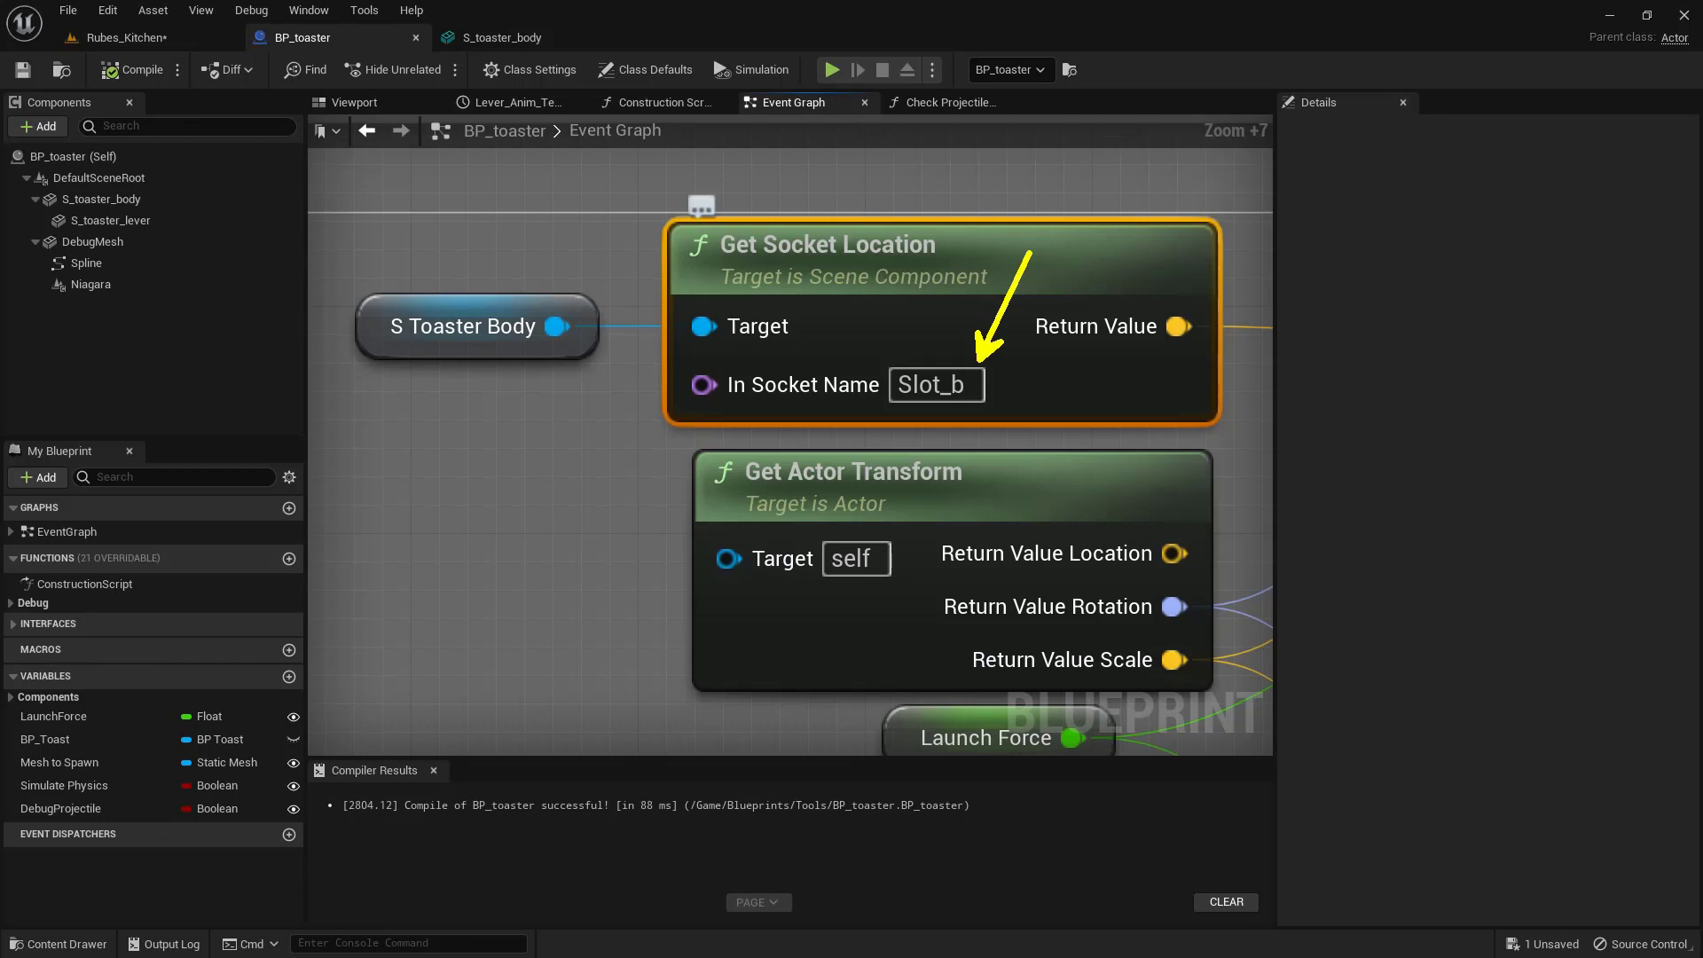
- In the S_toaster_body mesh editor, lift the socket further above the toaster
left_click(487, 40)
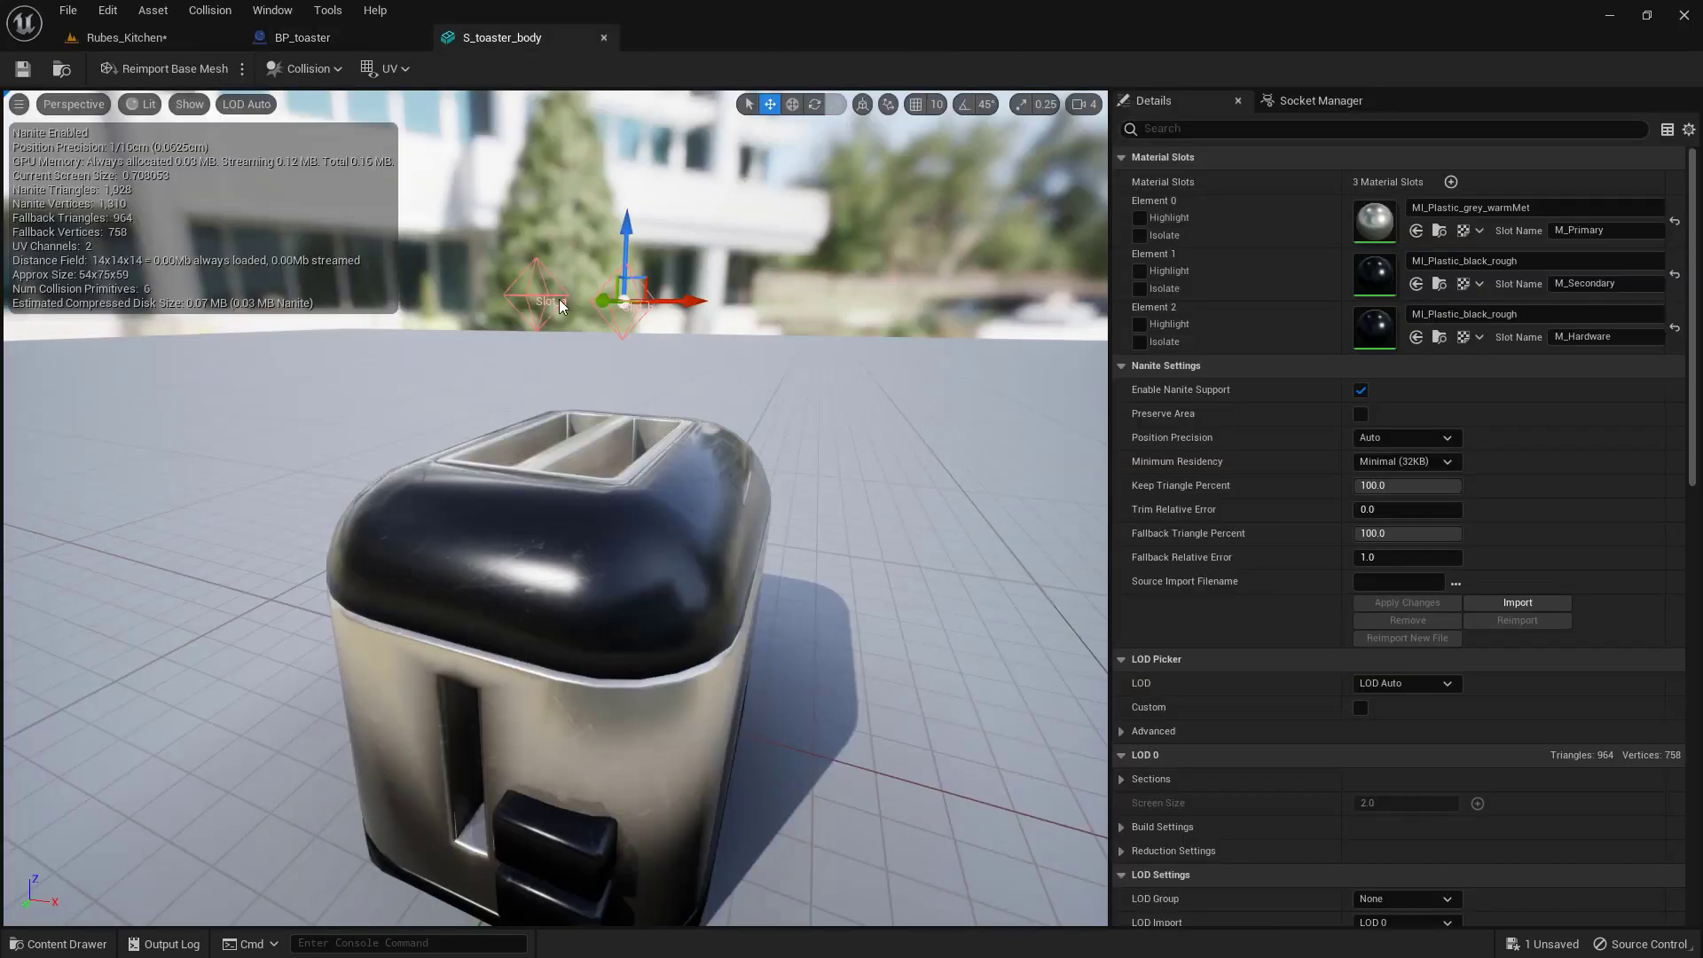
left_click_drag(631, 273, 613, 243)
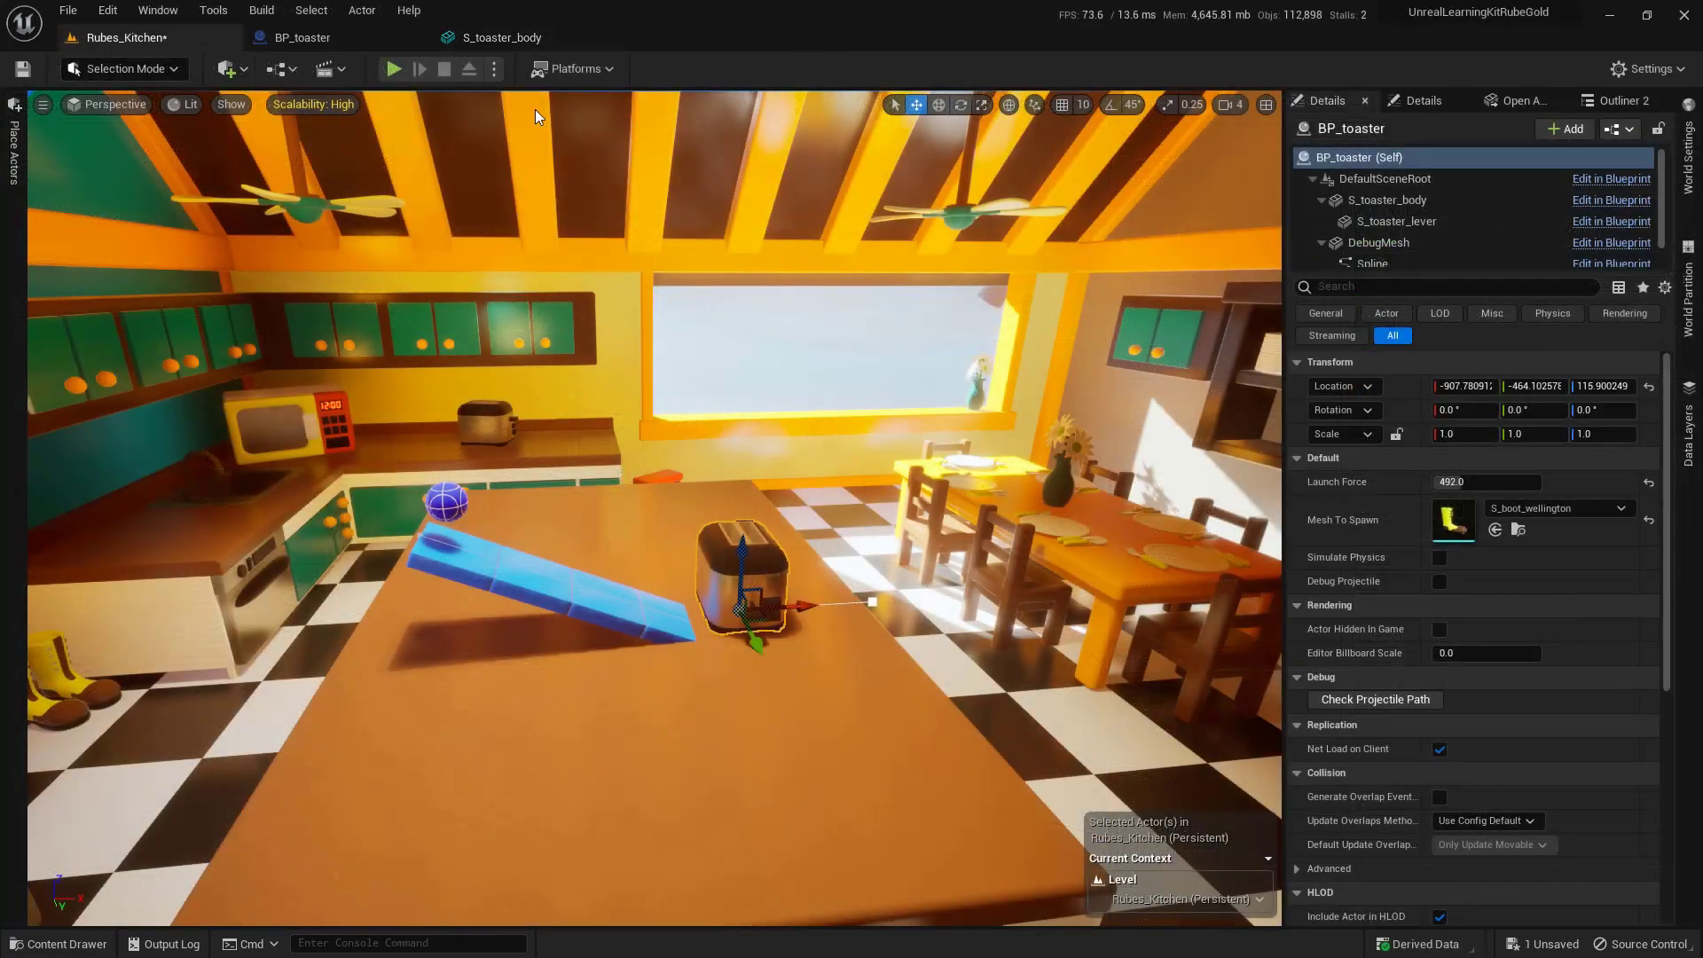
left_click(394, 69)
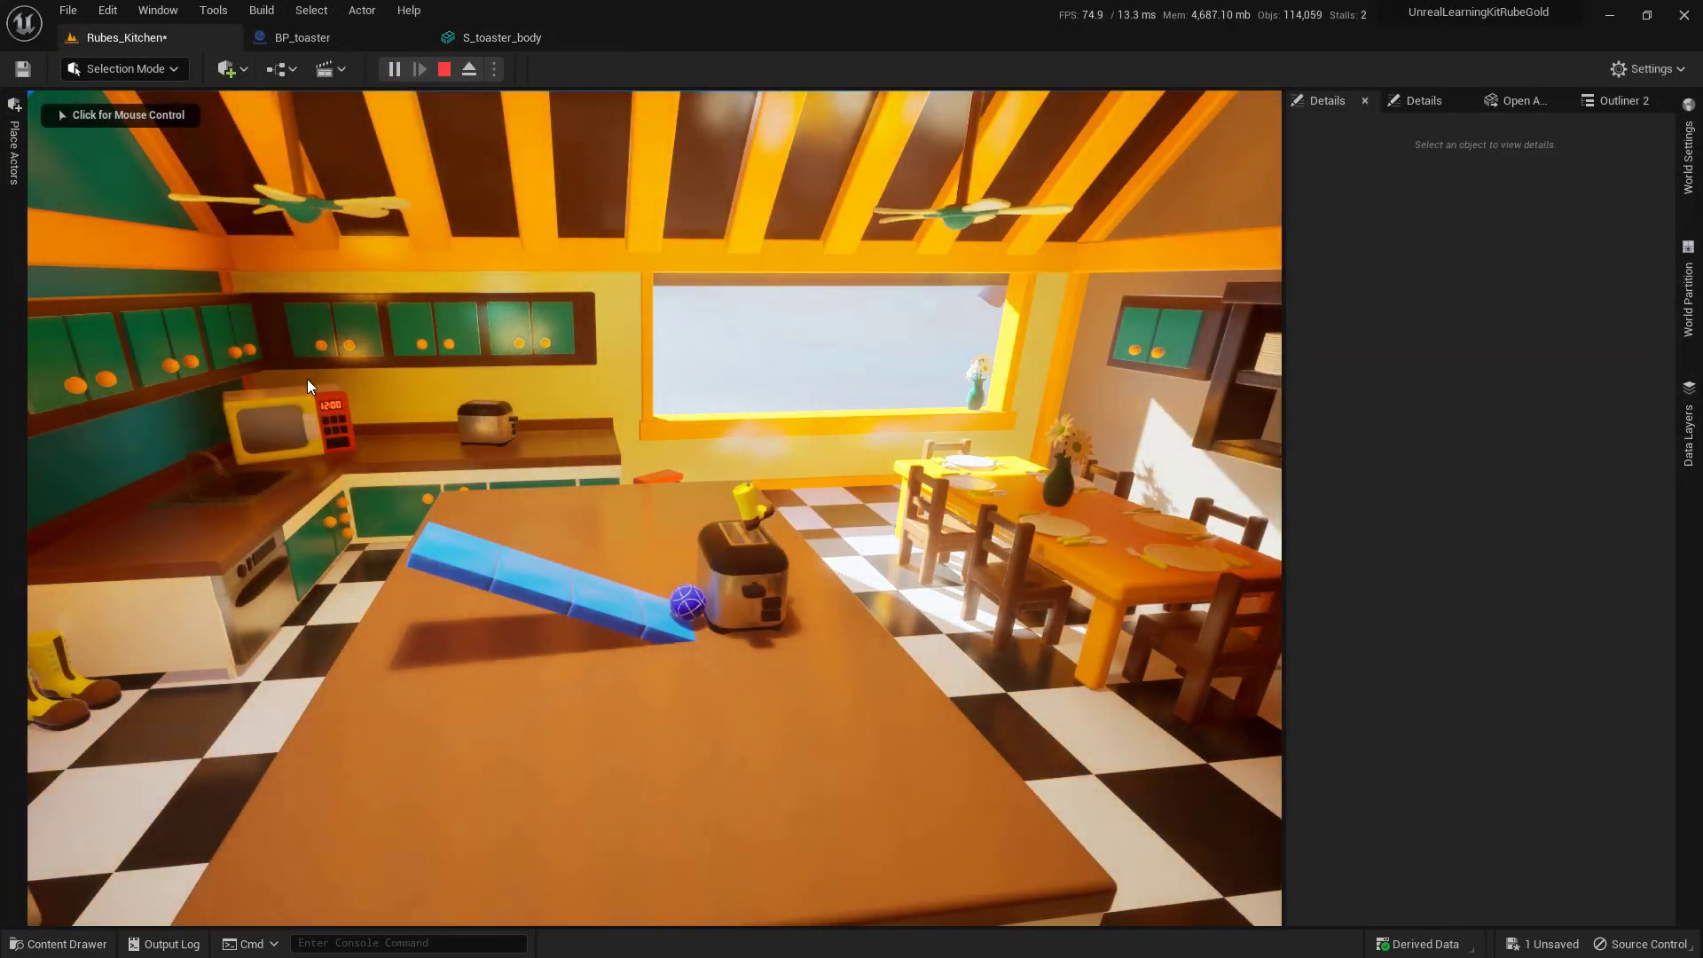
key("Escape")
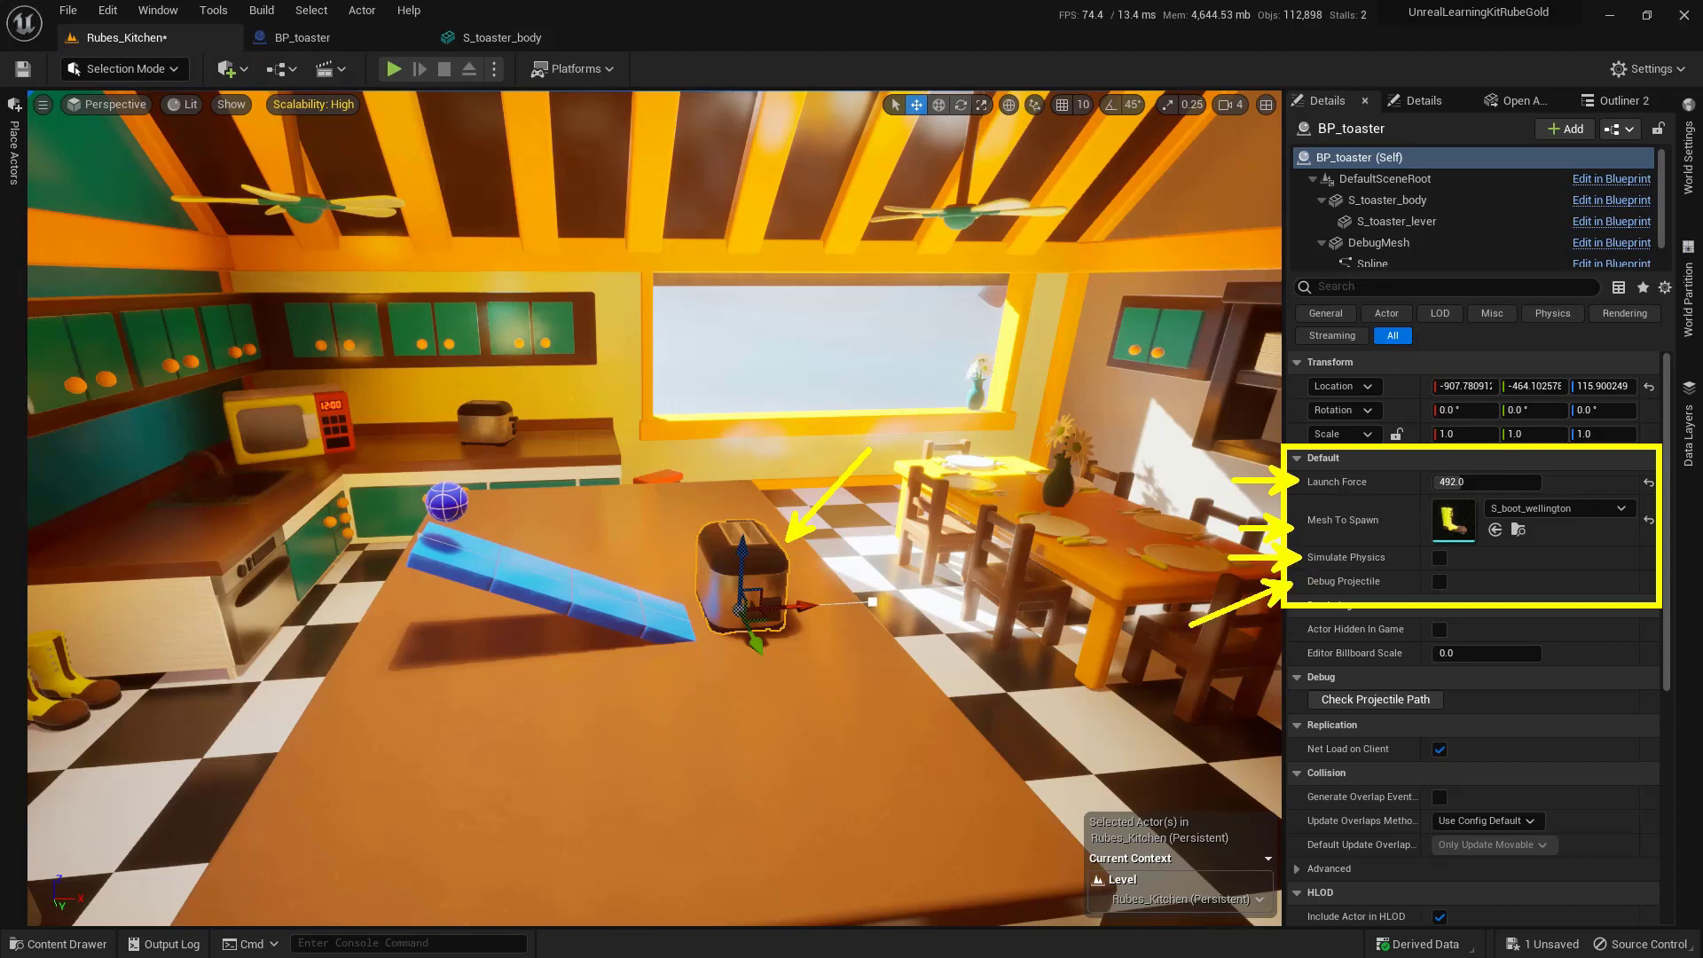
- In BP_toaster's Event Graph, select the first SpawnActor BP Toast node to inspect it
left_click(338, 34)
scroll(627, 513, "down", 6)
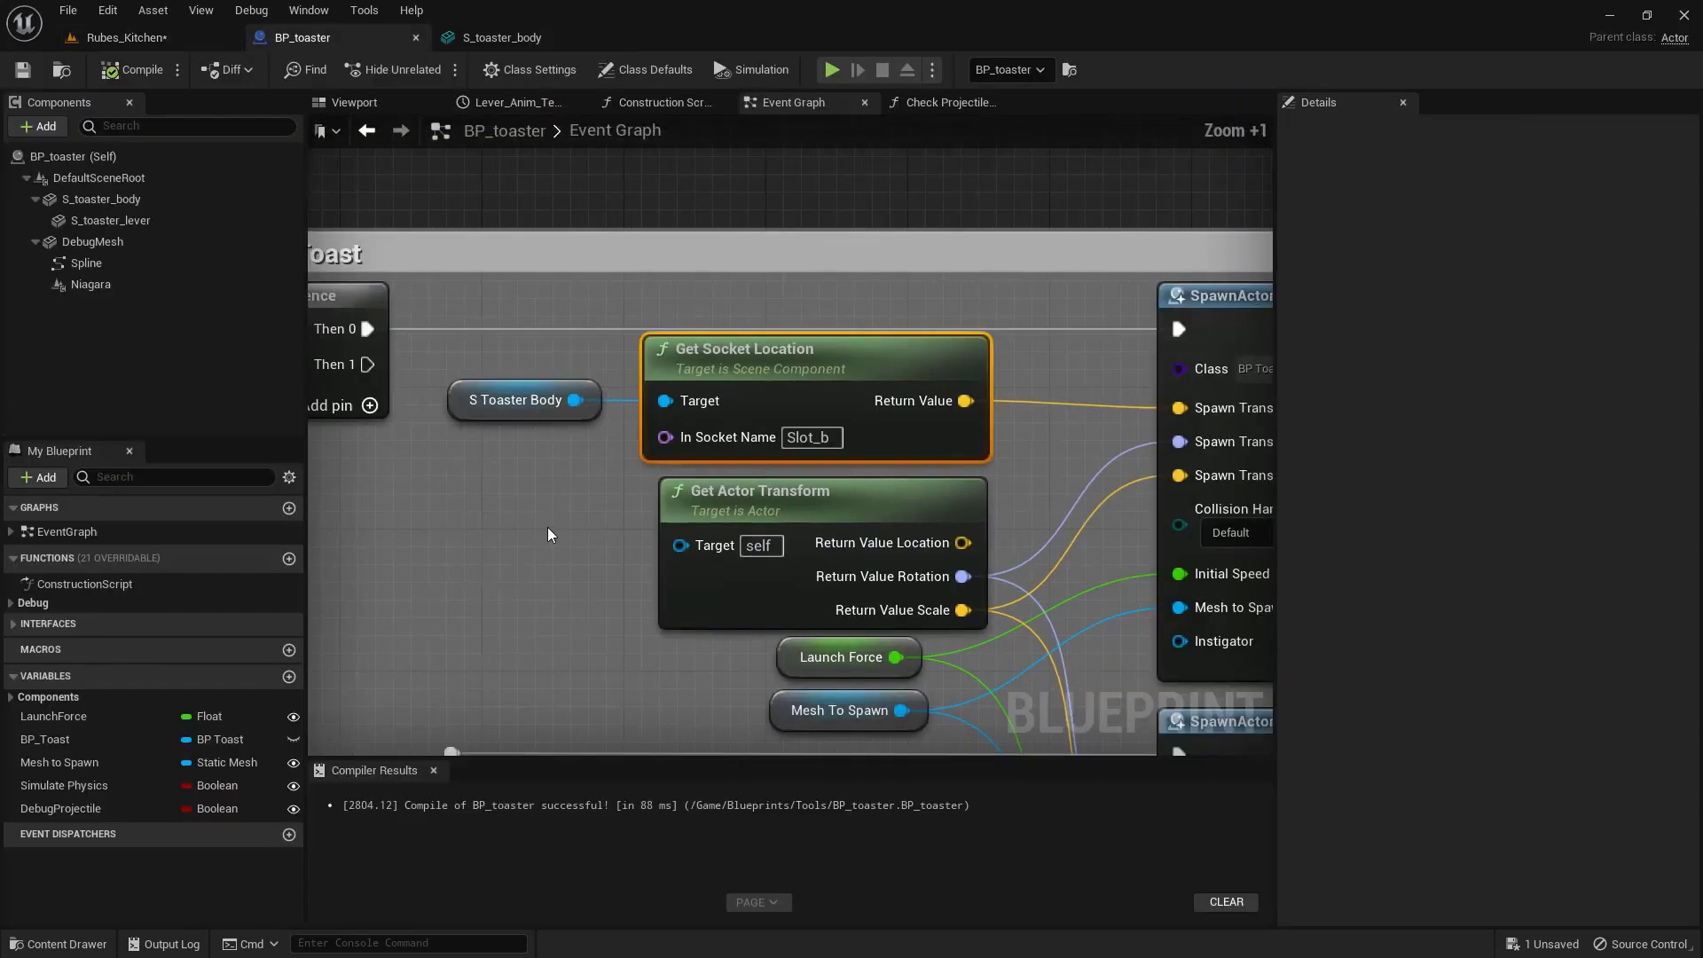
right_click_drag(644, 526, 131, 499)
left_click(999, 278)
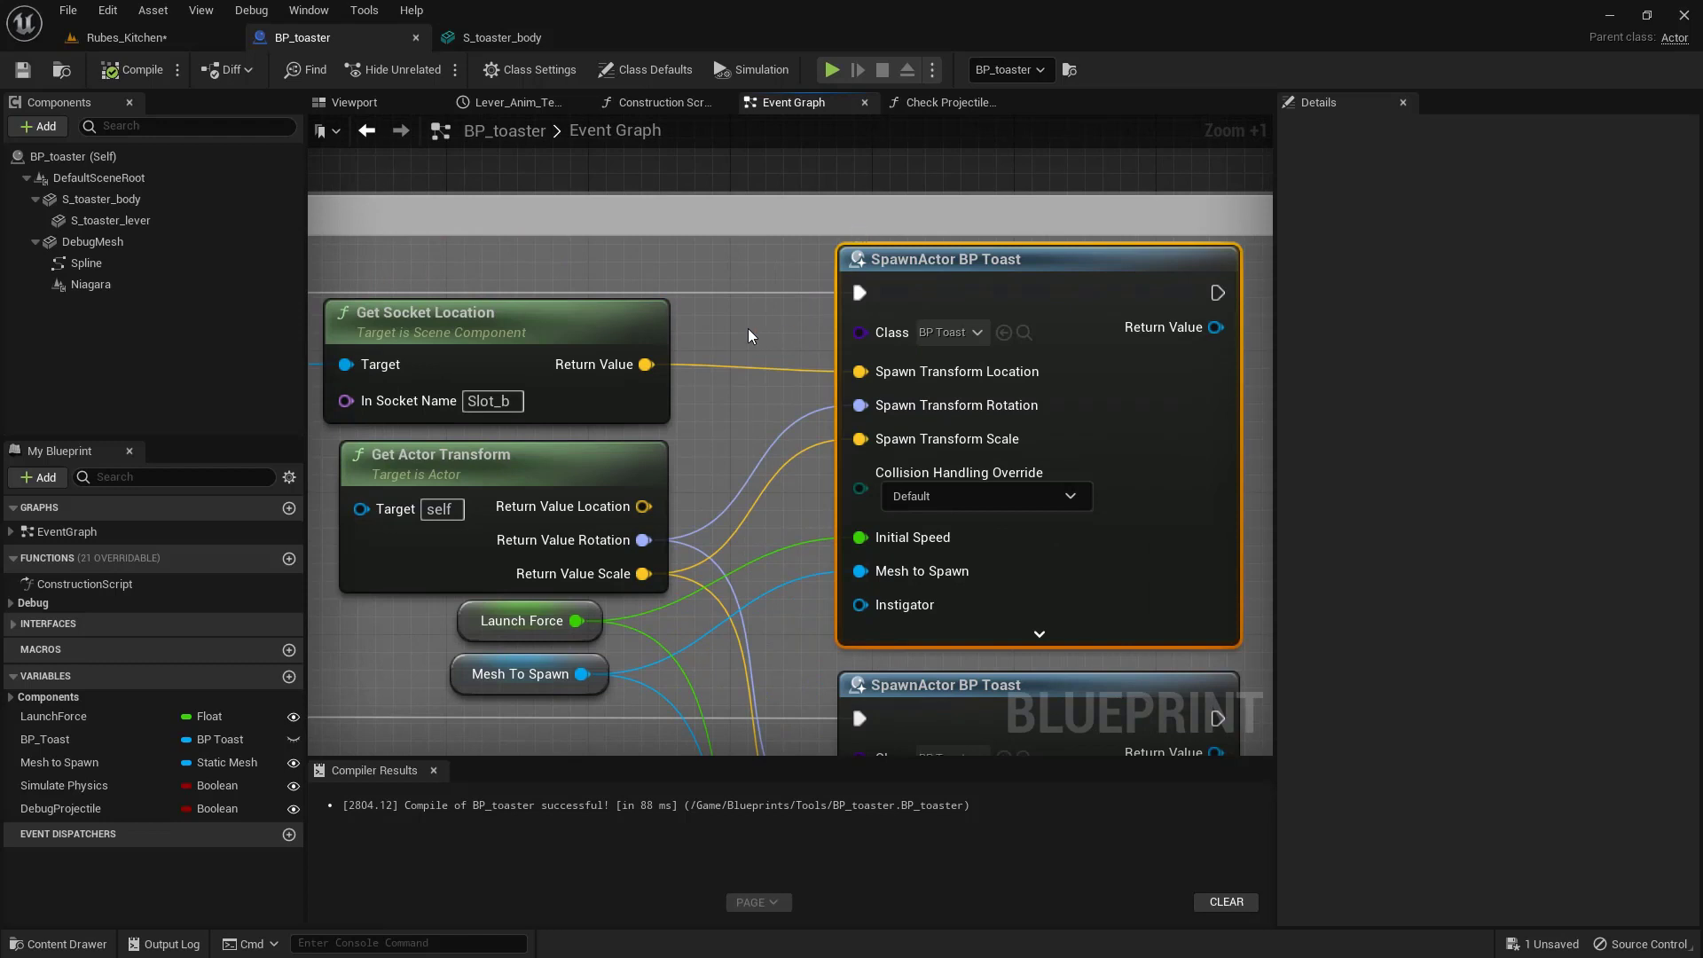
- Inspect the Slot_b Get Socket Location node, then view S_toaster_body from a low front angle
scroll(747, 335, "down", 1)
right_click_drag(748, 335, 786, 304)
left_click(786, 304)
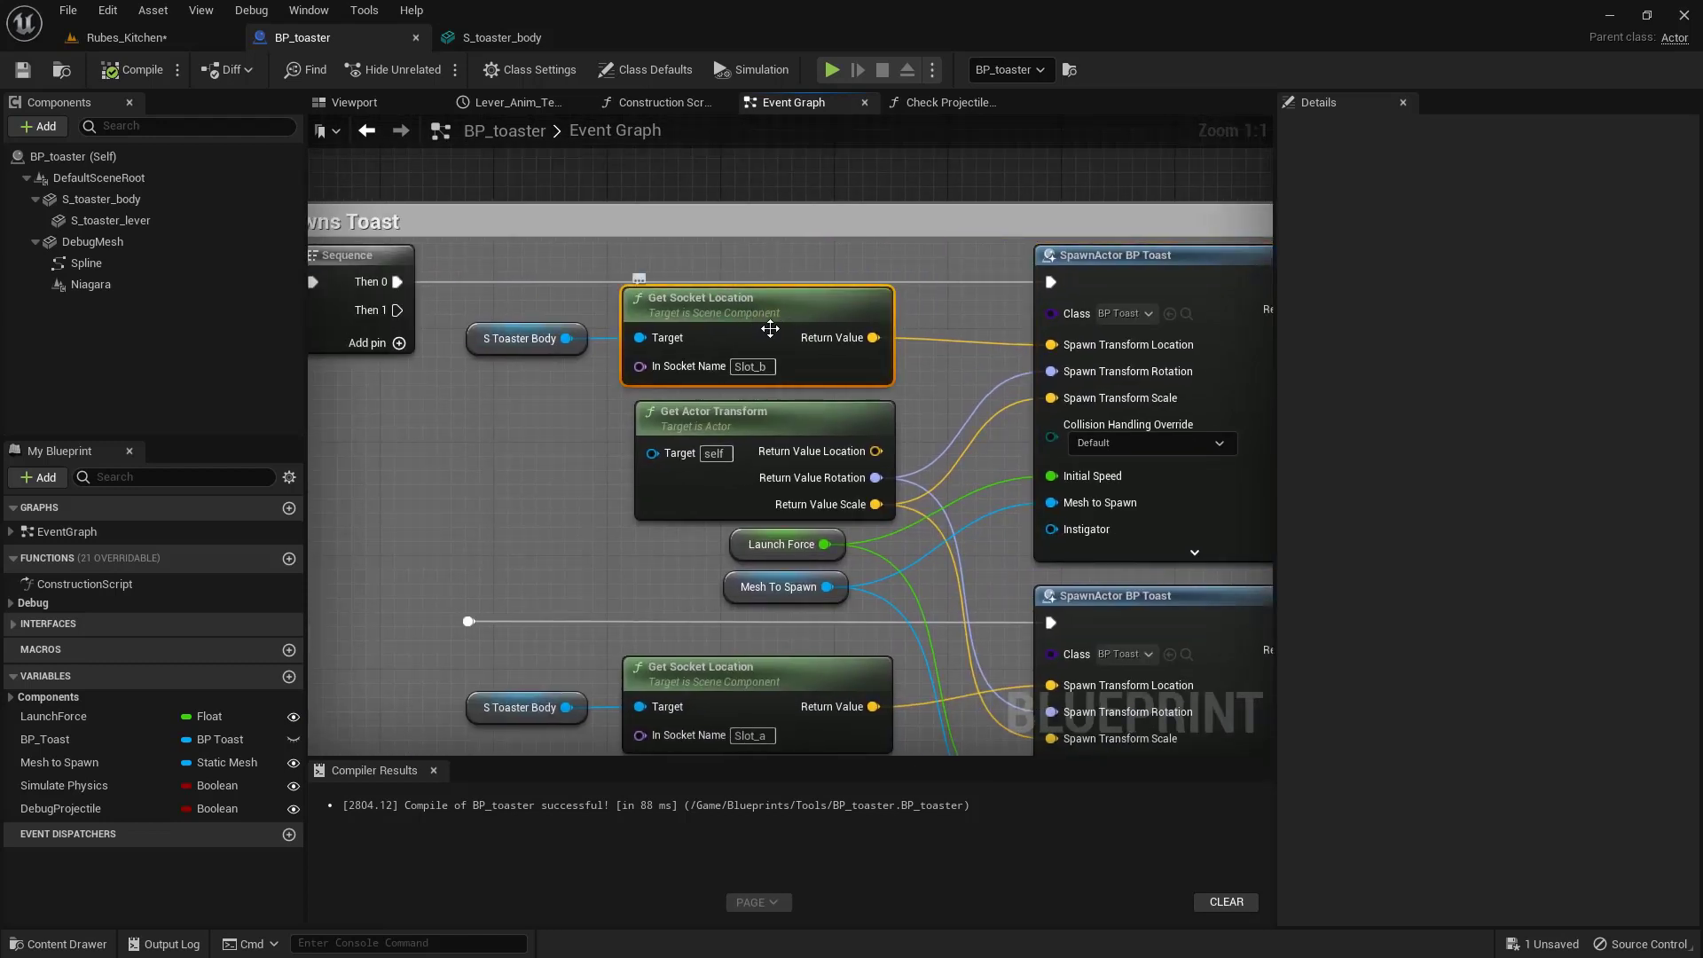
left_click(525, 37)
left_click_drag(675, 583, 701, 592)
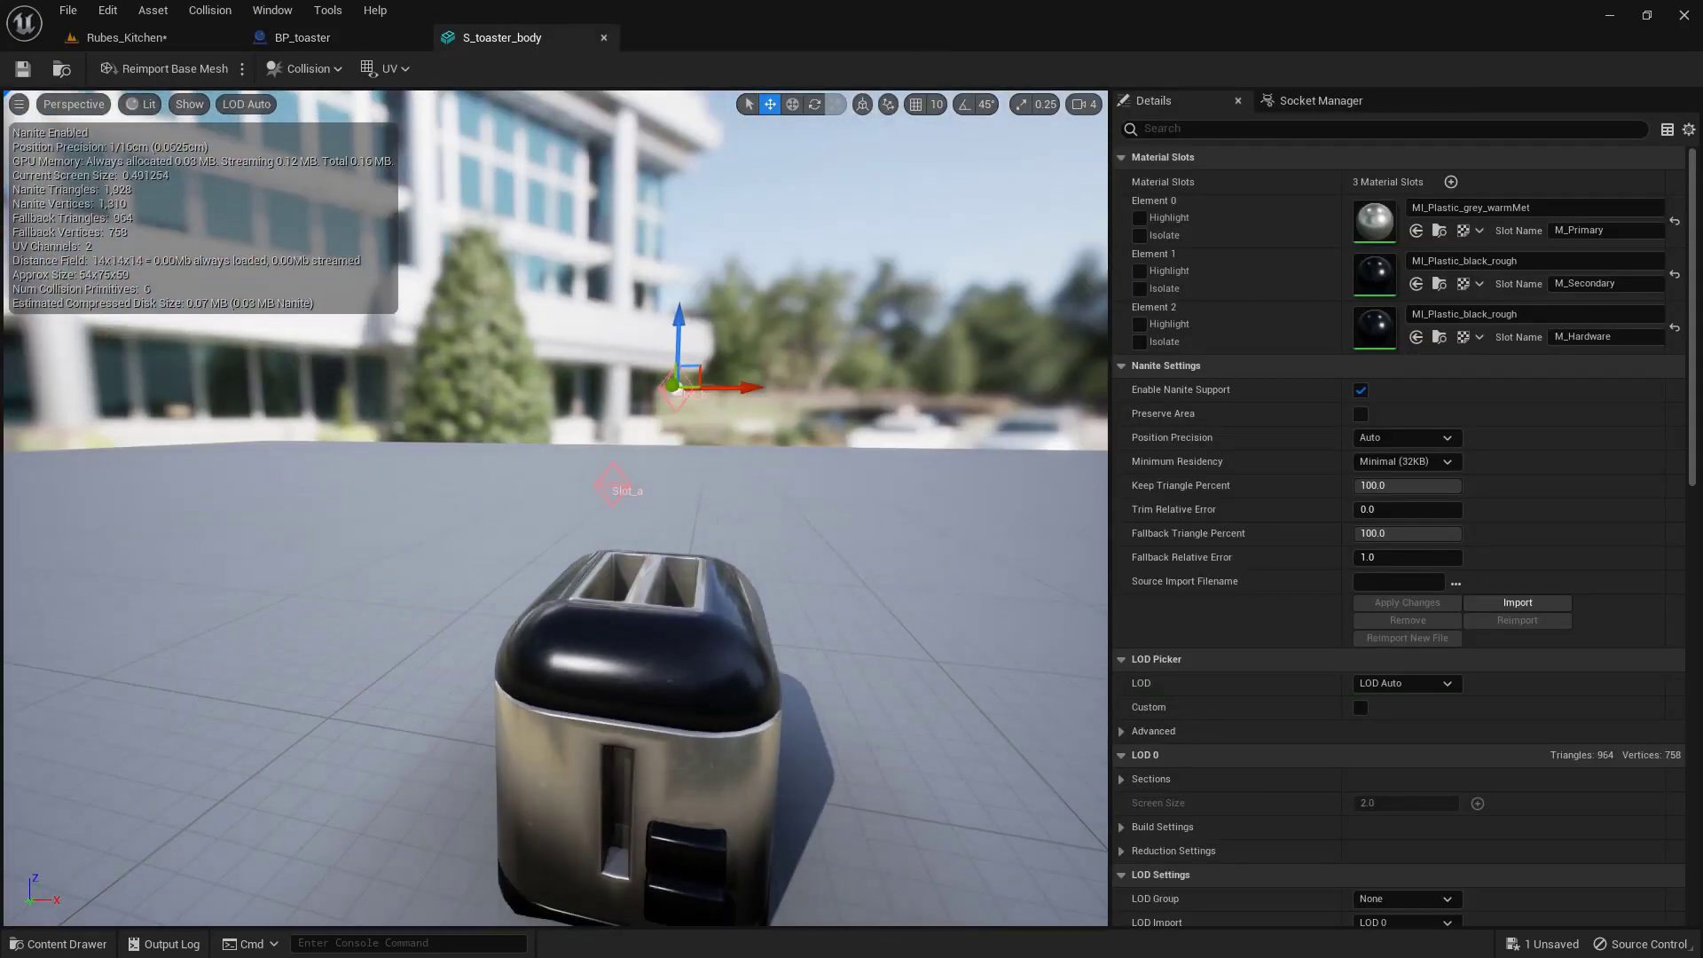